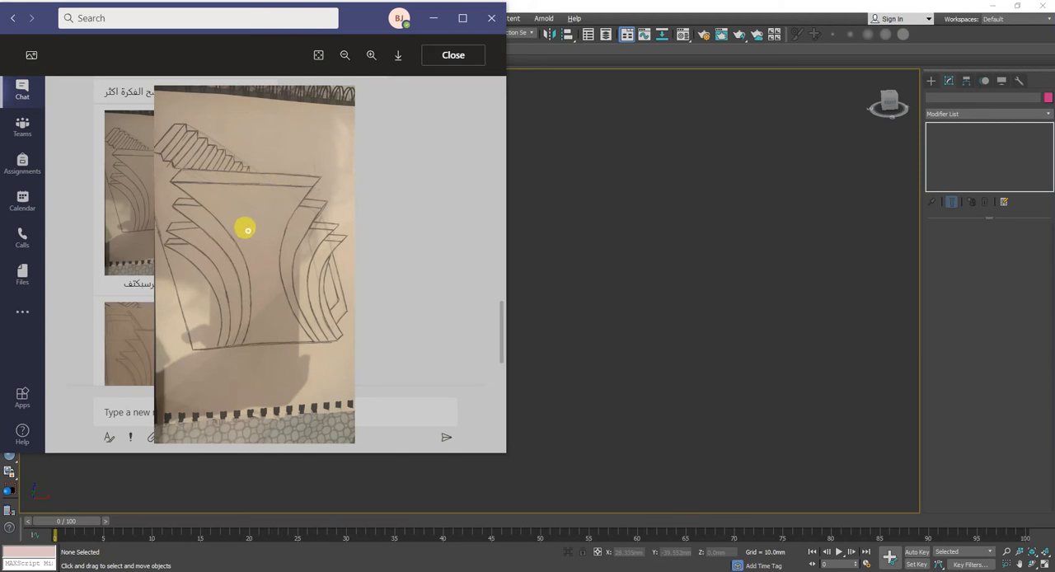
Step: View the second vase sketch photo in the Teams chat for reference, and switch to 3ds Max
click(131, 338)
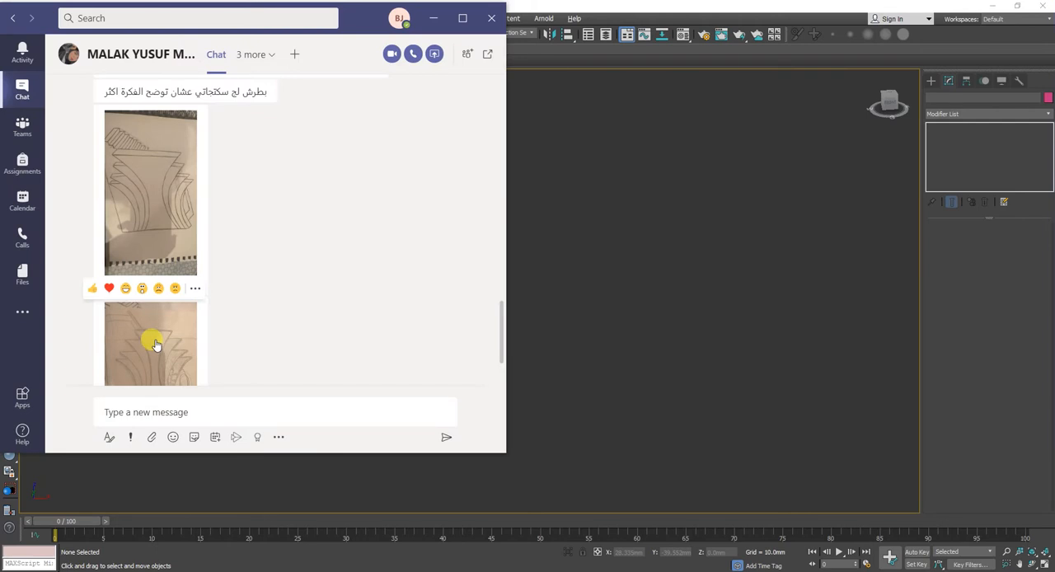
click(159, 334)
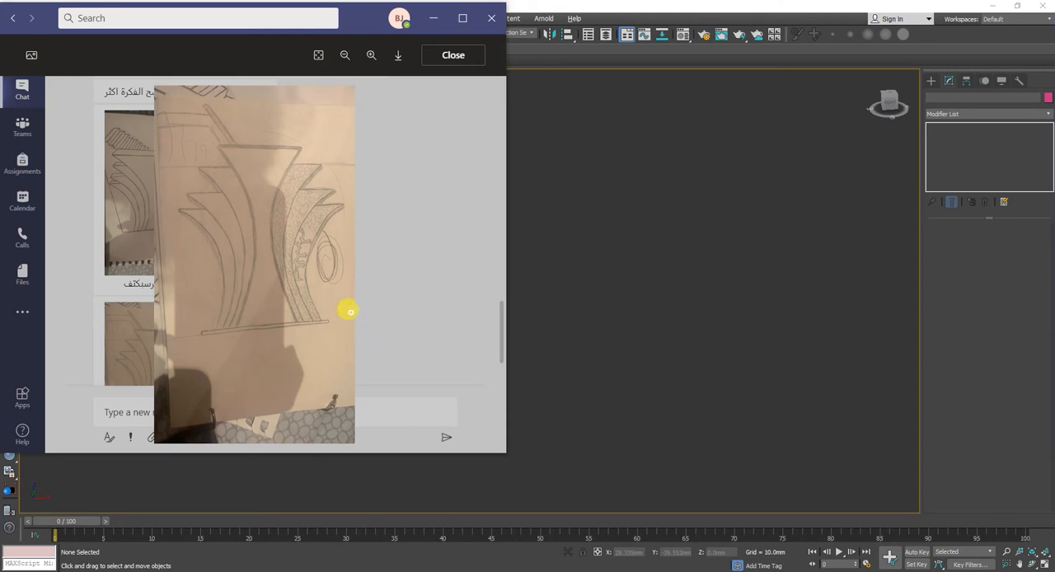
click(605, 256)
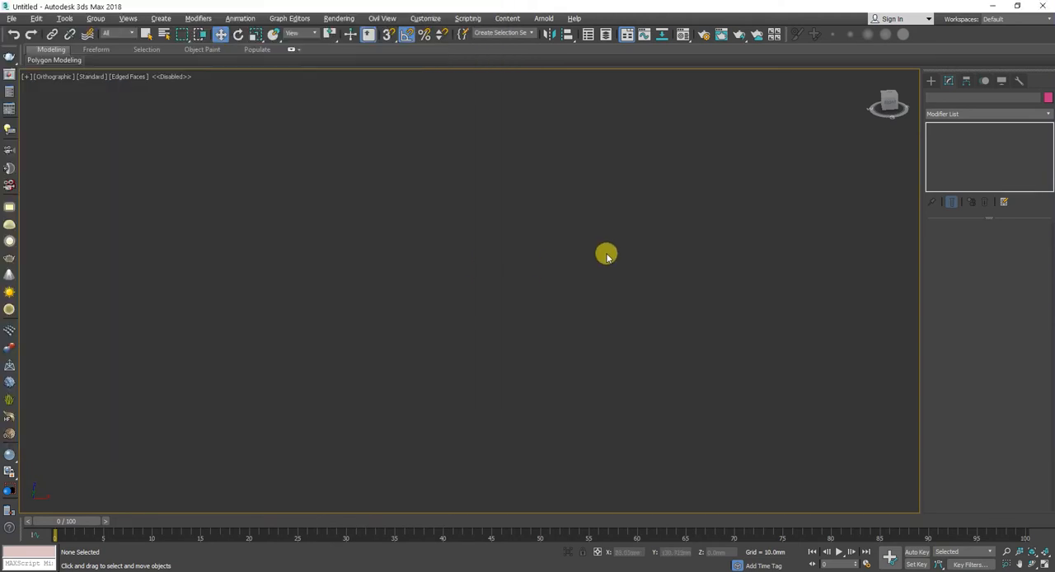
Step: Create a standard primitive box about 4.9 mm long, 118 mm wide and 72 mm high
click(931, 82)
click(940, 114)
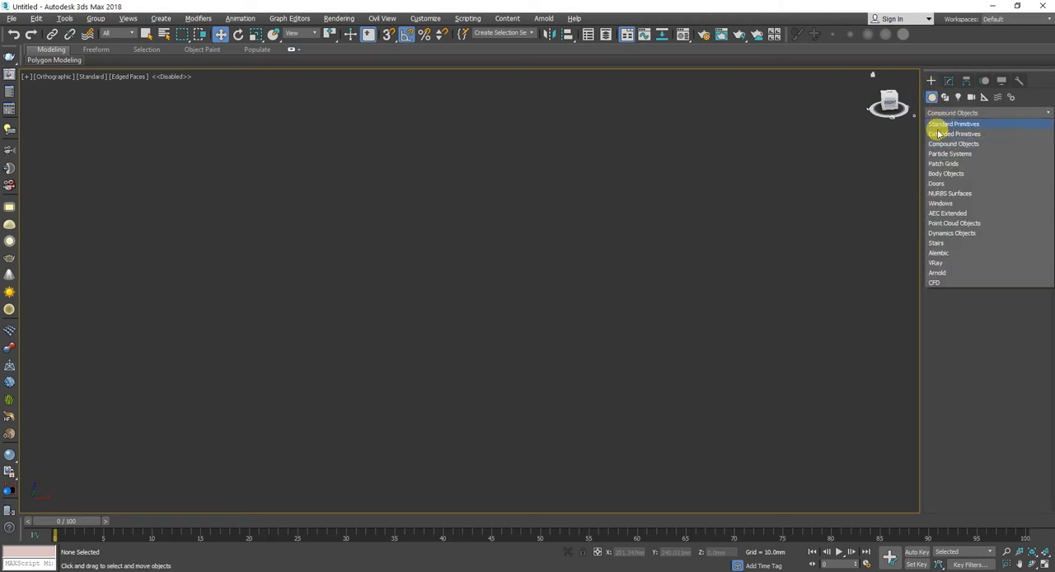
click(948, 124)
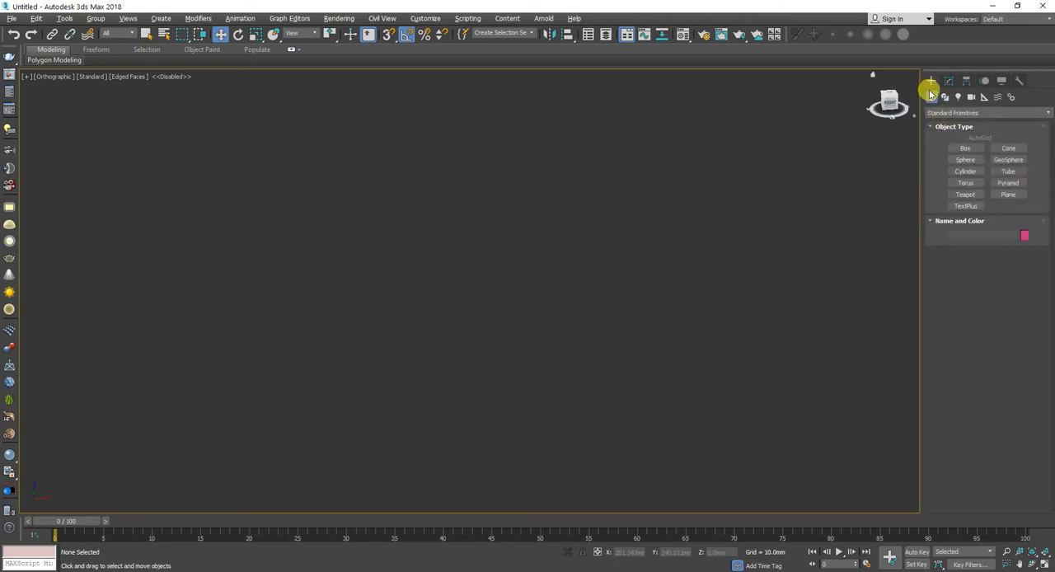
click(964, 148)
drag(724, 341, 344, 346)
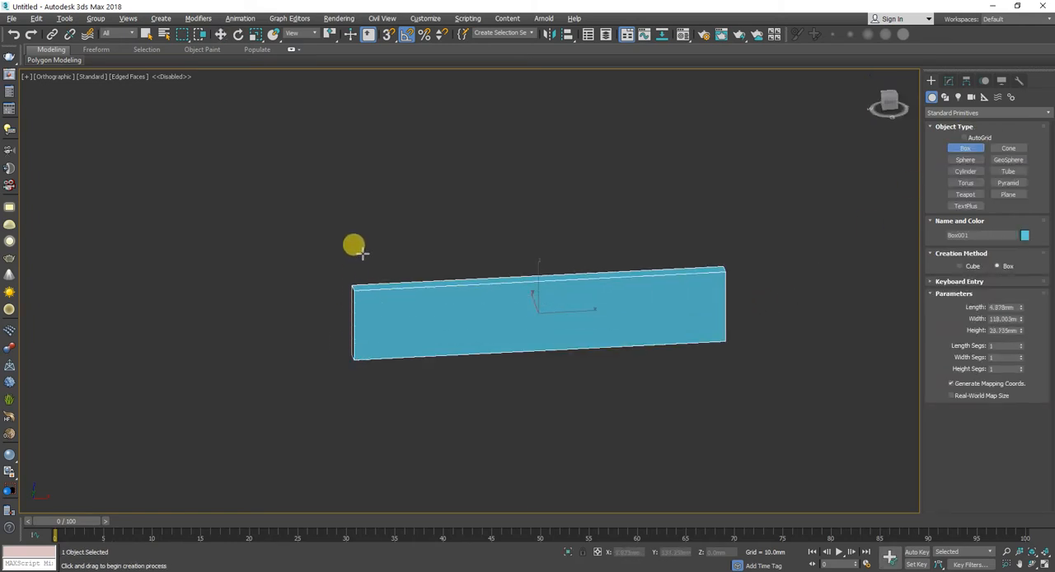
click(381, 119)
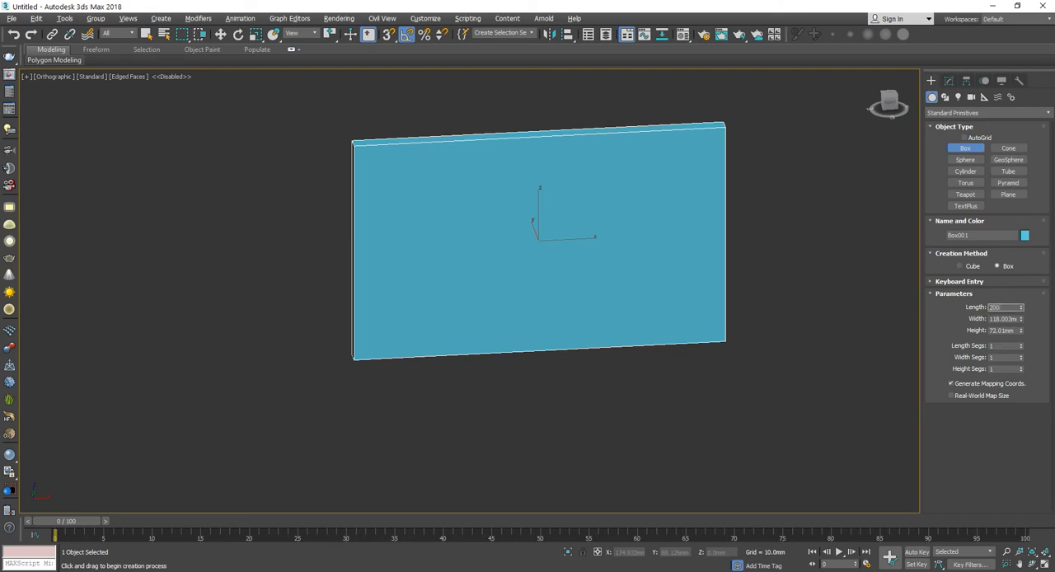
Step: Set the box's length to 200 mm, width to 70 mm and height to 3 mm
text(200)
key(Tab)
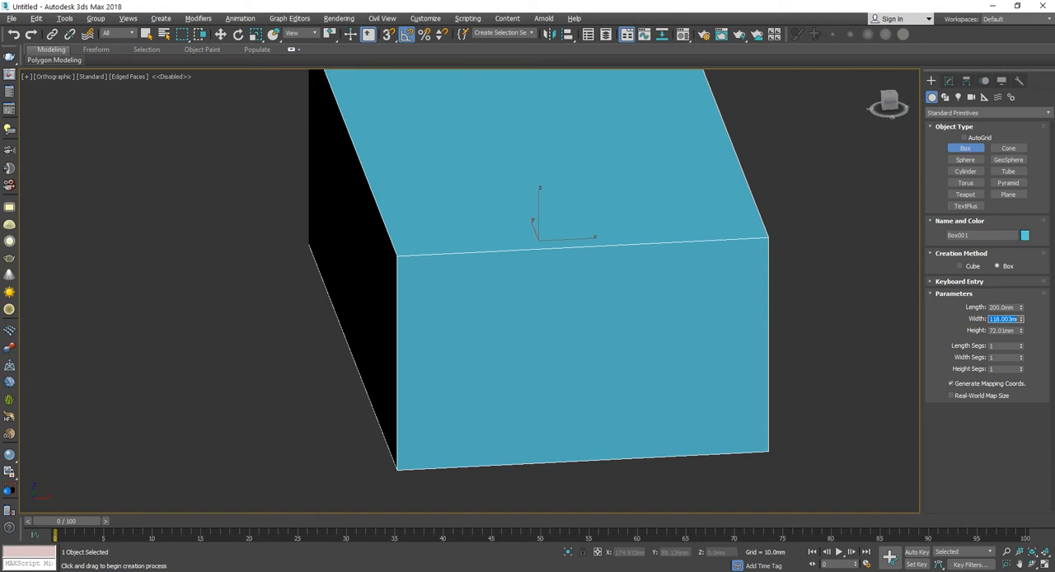
key(Tab)
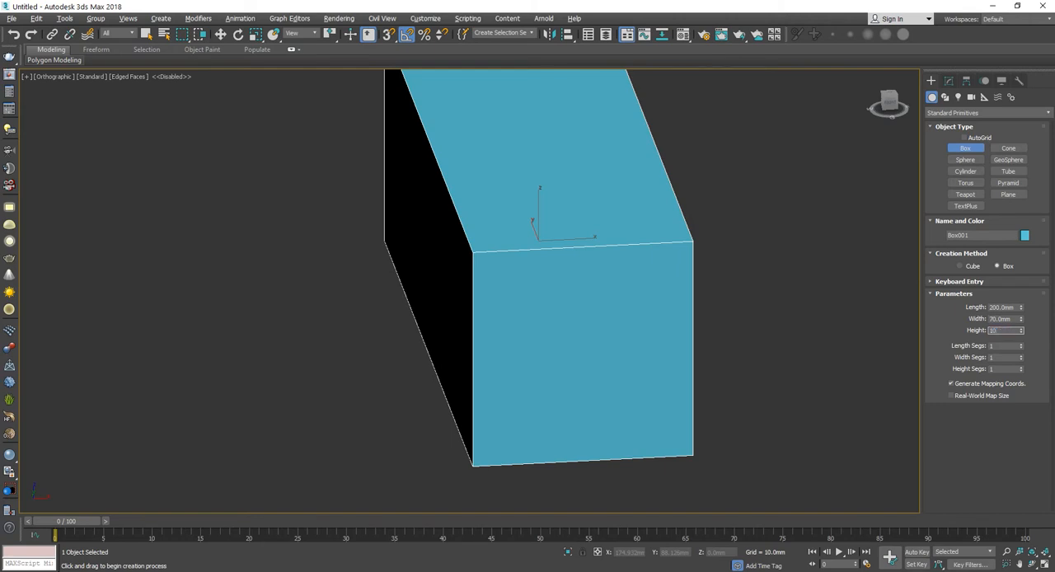
text(10)
key(Tab)
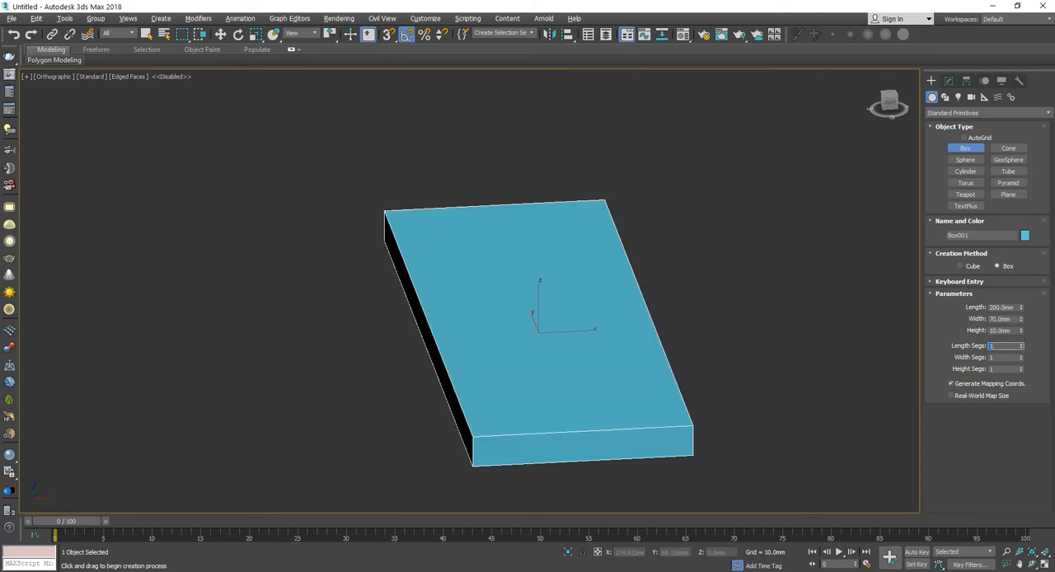
double_click(1010, 329)
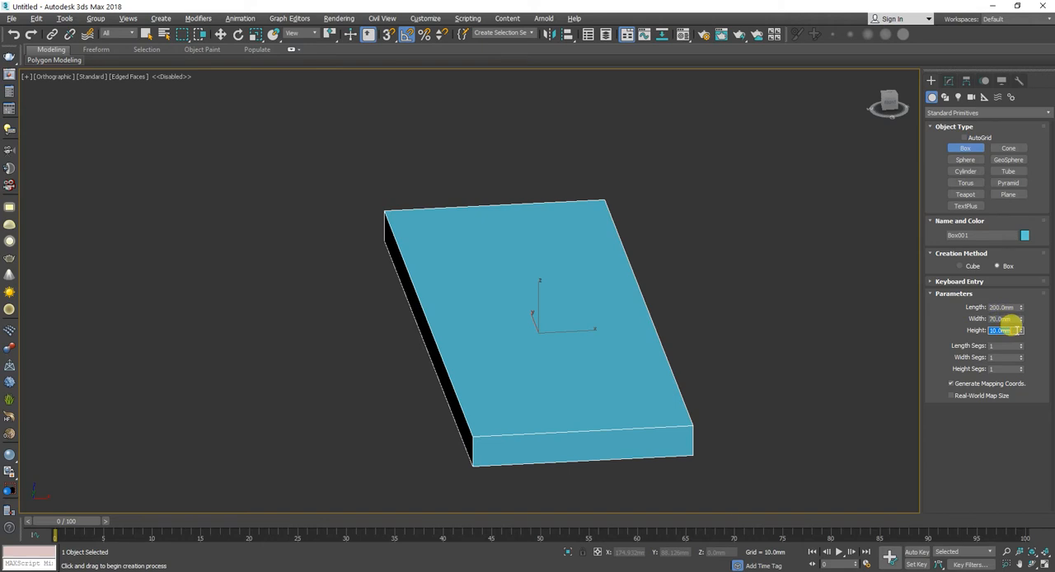
text(5)
key(Return)
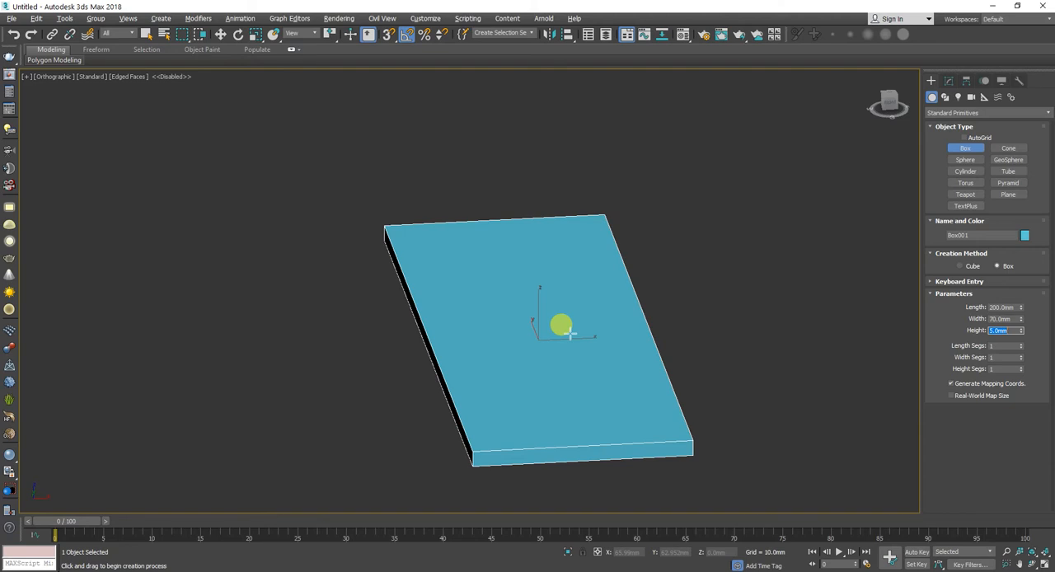
text(3)
key(Return)
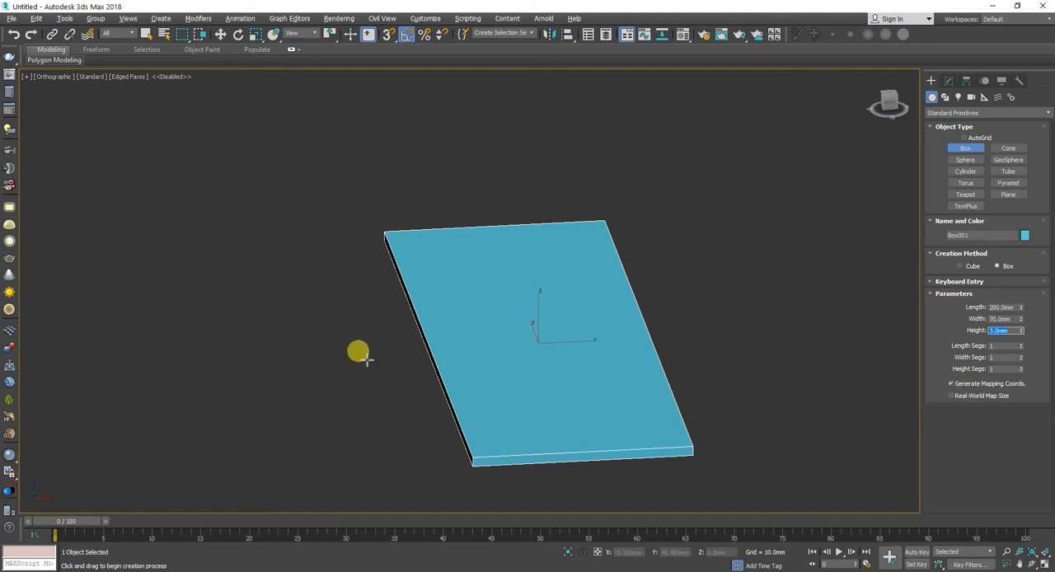
Step: Rotate the box to X 90 and Y -90 so its large face stands upright facing the Front view
key(e)
drag(517, 316, 572, 325)
key(f)
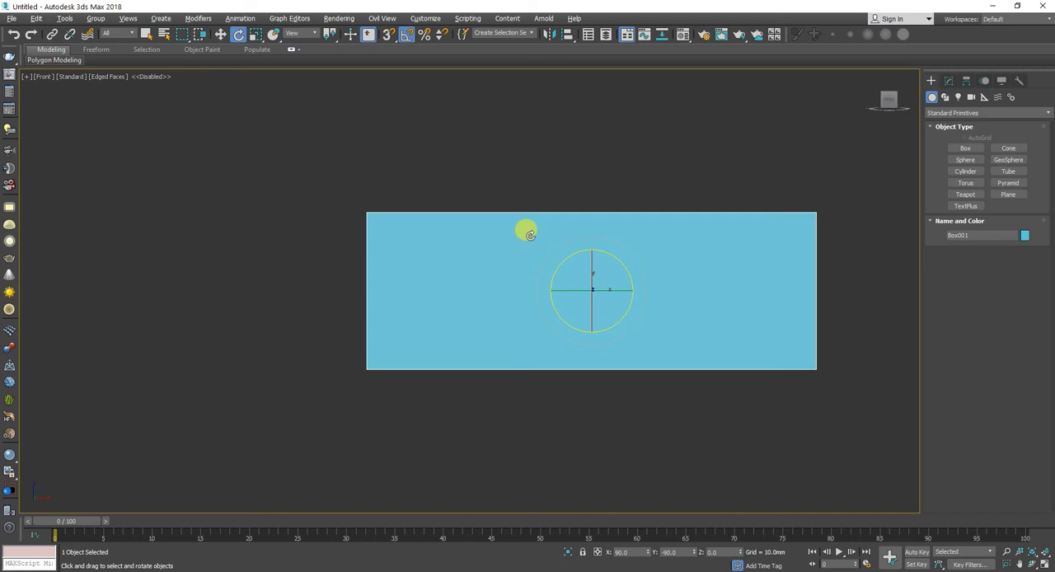
key(w)
drag(598, 275, 580, 288)
Step: Clone the upright panel as a copy and offset it behind the original along Y to about 56 mm
key(ctrl+v)
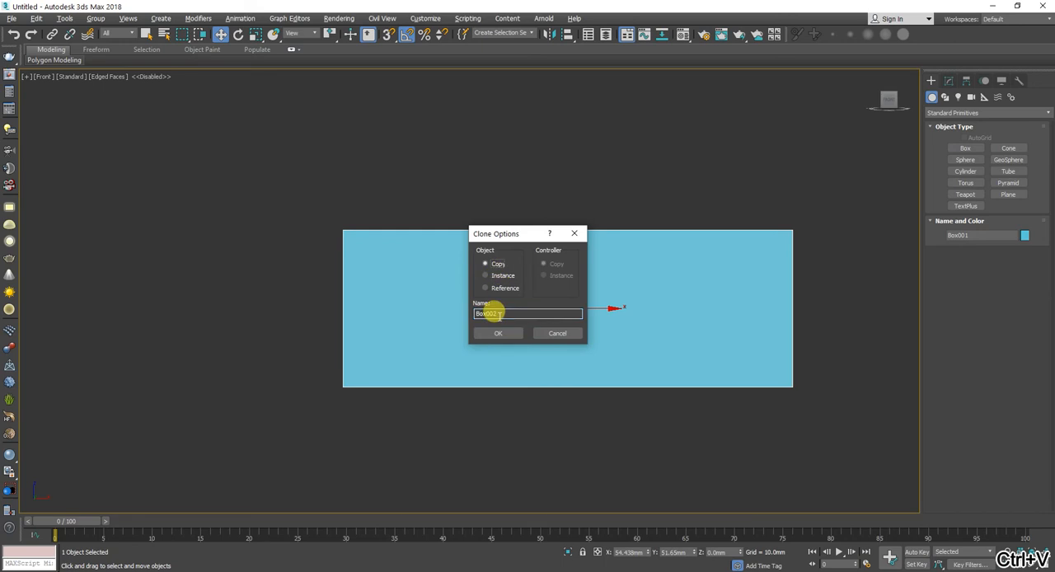
click(496, 331)
mouse_move(489, 325)
alt+middle_down()
mouse_move(532, 167)
mouse_move(710, 151)
alt+middle_up()
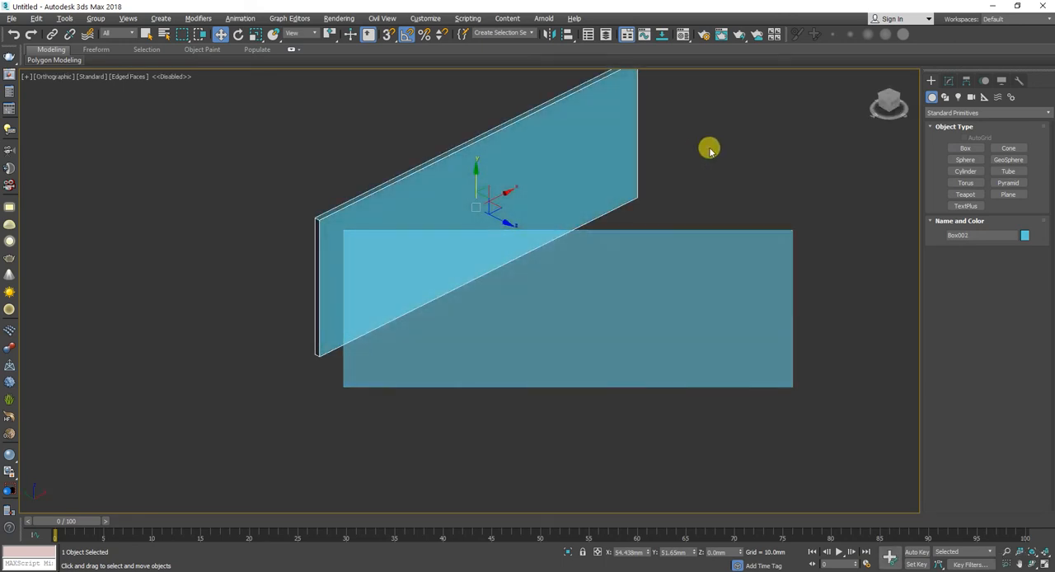
middle_drag(519, 179, 516, 193)
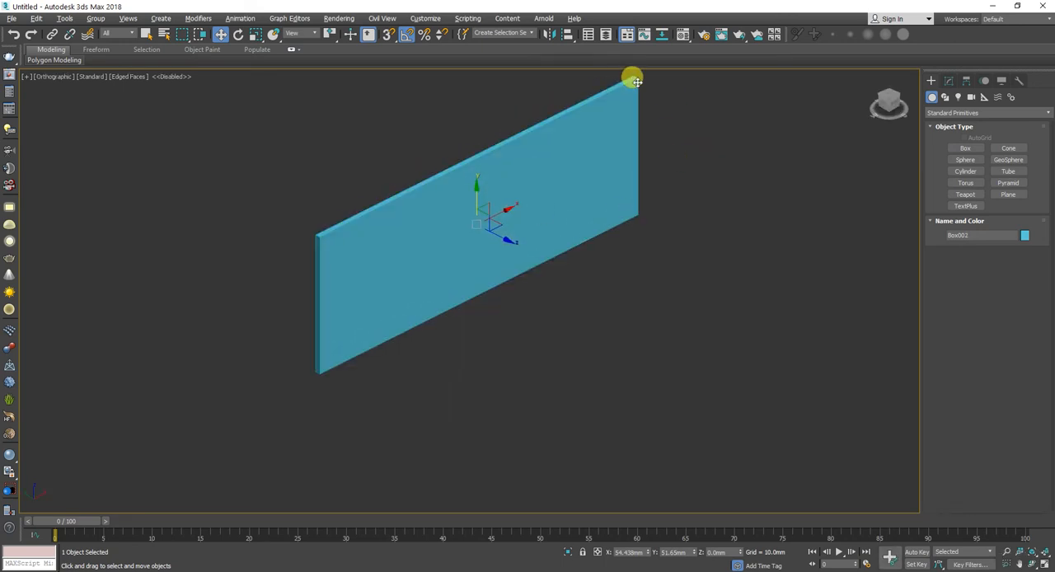
middle_drag(562, 168, 565, 279)
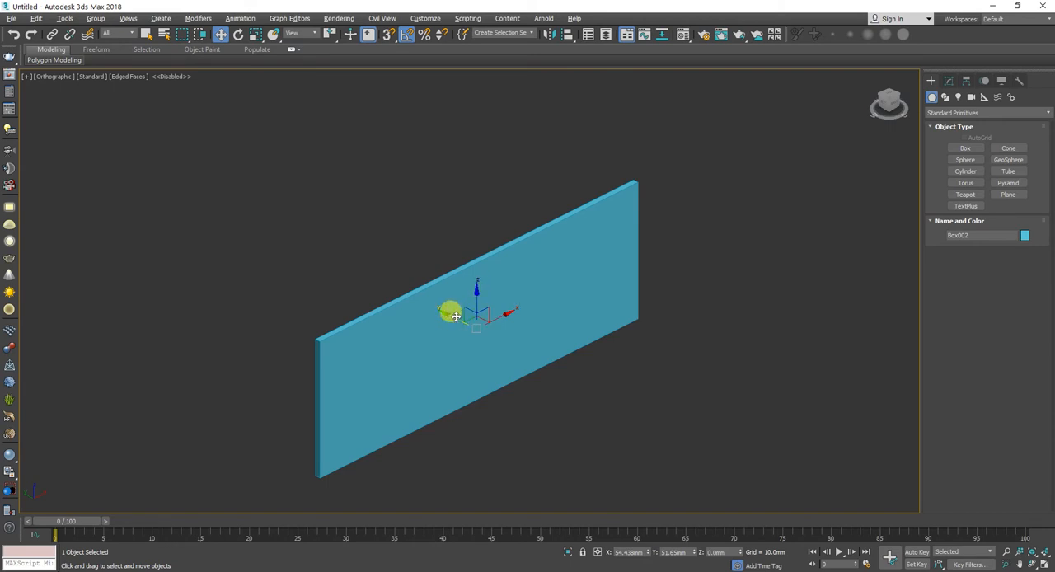
shift+drag(453, 317, 446, 307)
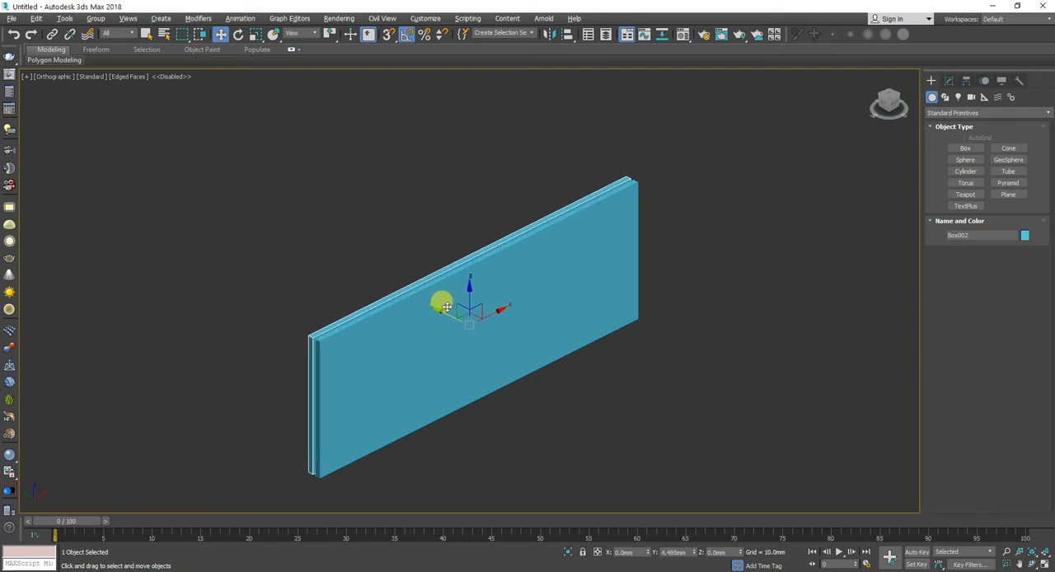
Step: Create a cylinder in the Front view over the panels, about 53 mm in radius and 47 mm high
click(946, 81)
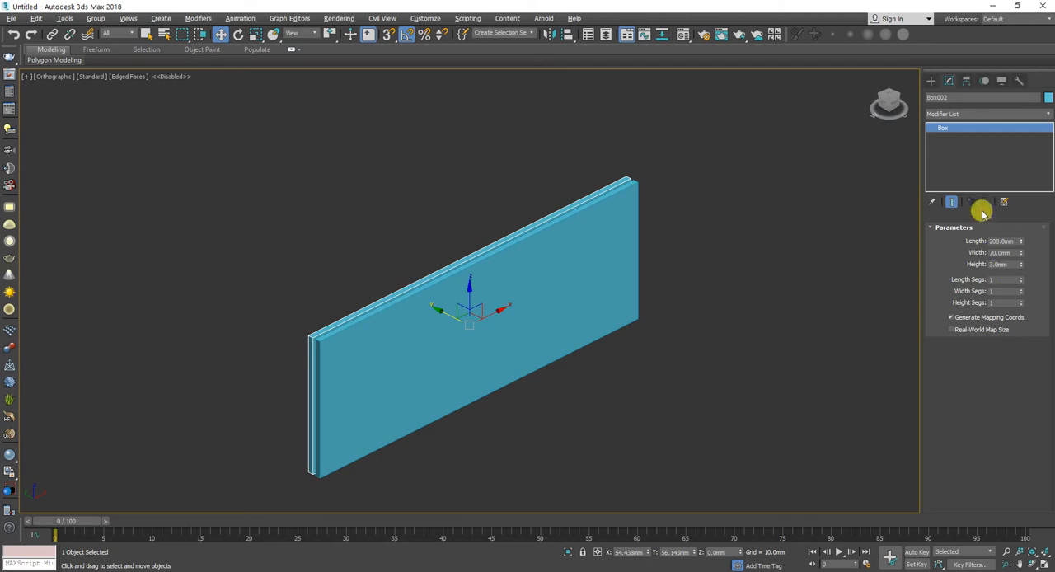
click(938, 85)
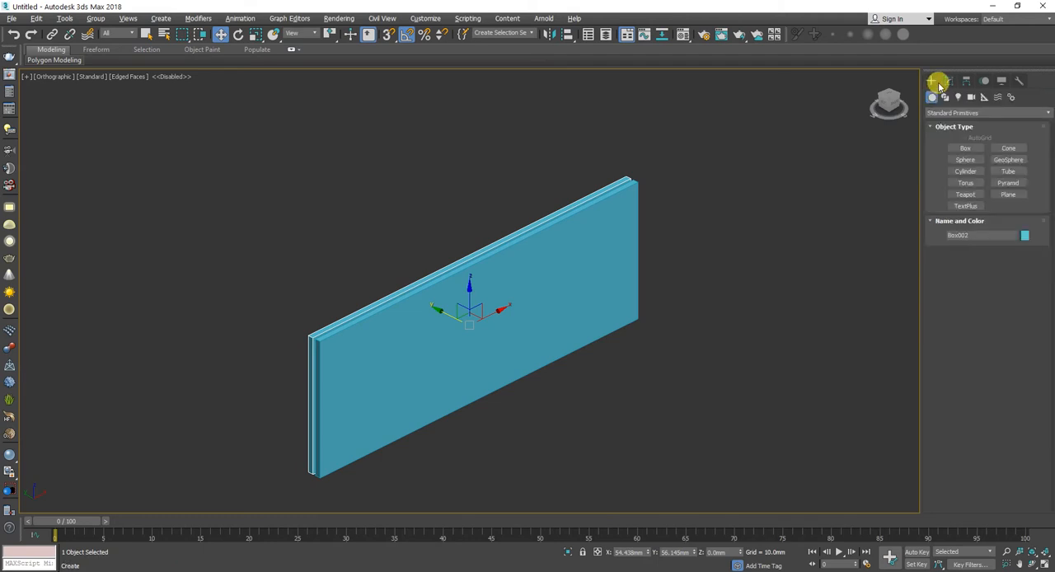
click(969, 173)
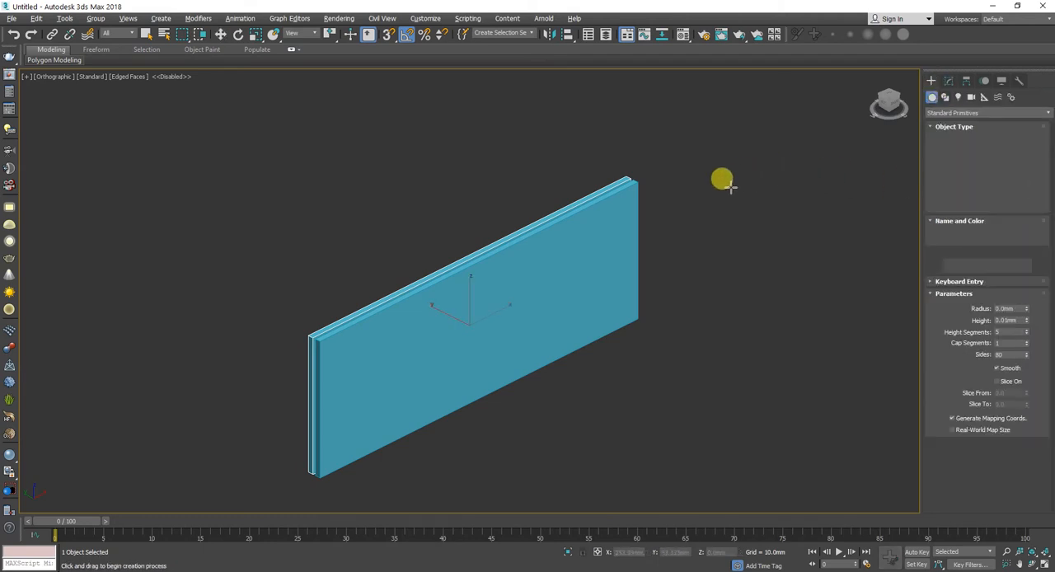
key(f)
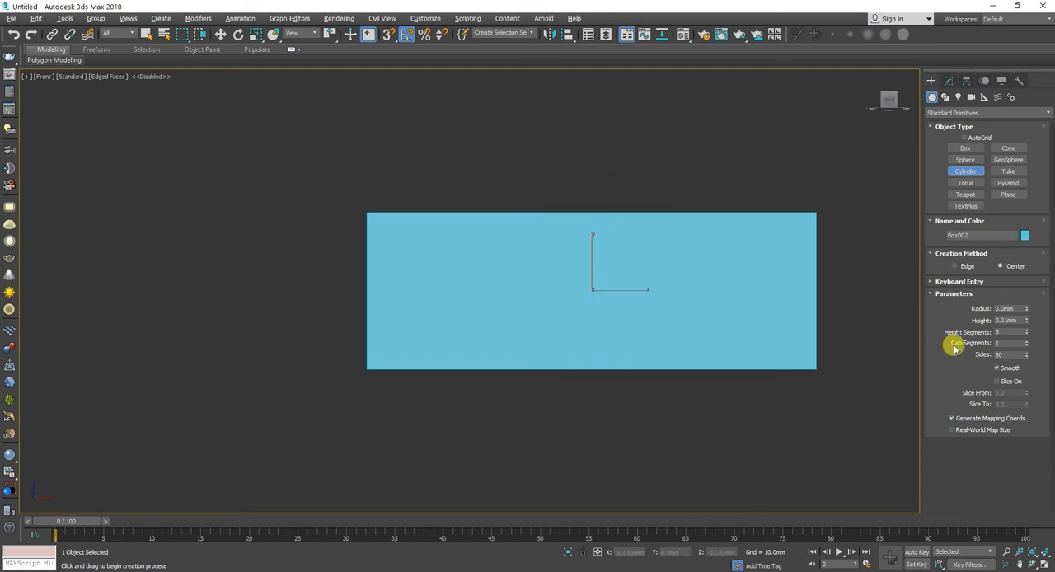
drag(685, 287, 791, 371)
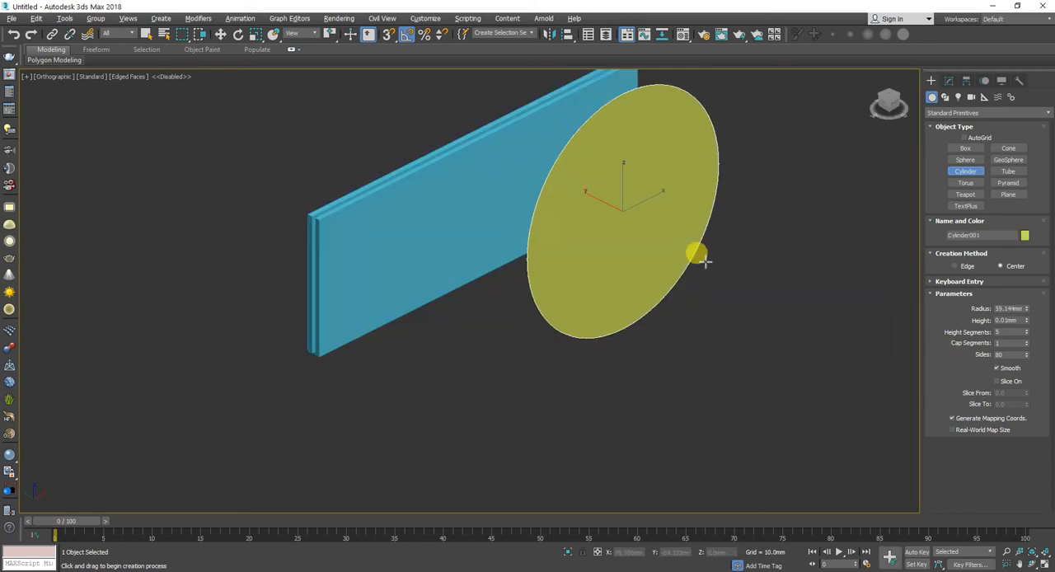
drag(705, 262, 697, 257)
click(501, 143)
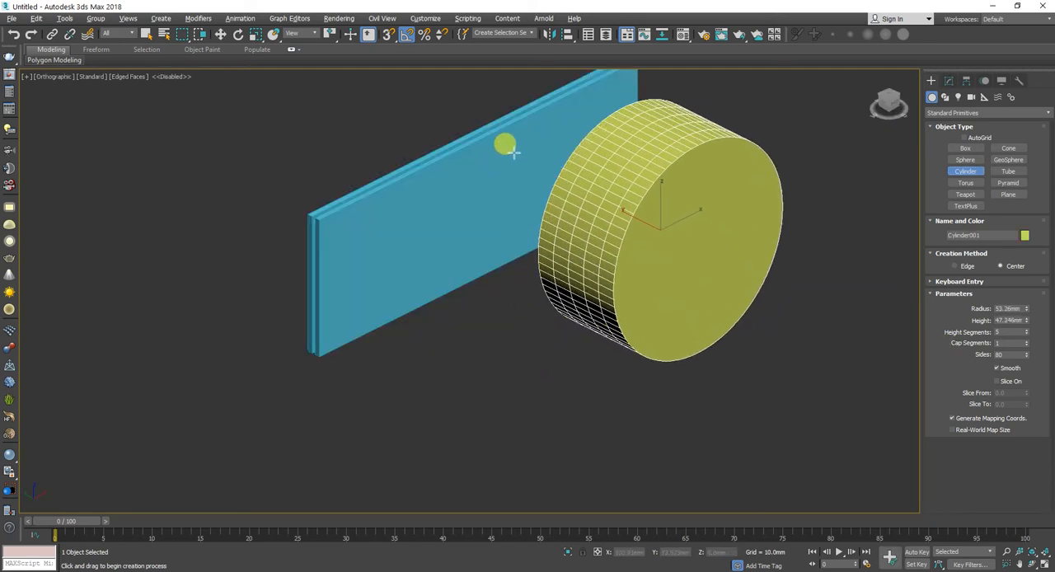
Step: Move the cylinder along Y to about 73 mm so it passes through both panels, and set its radius to 35 mm
key(w)
drag(642, 222, 523, 176)
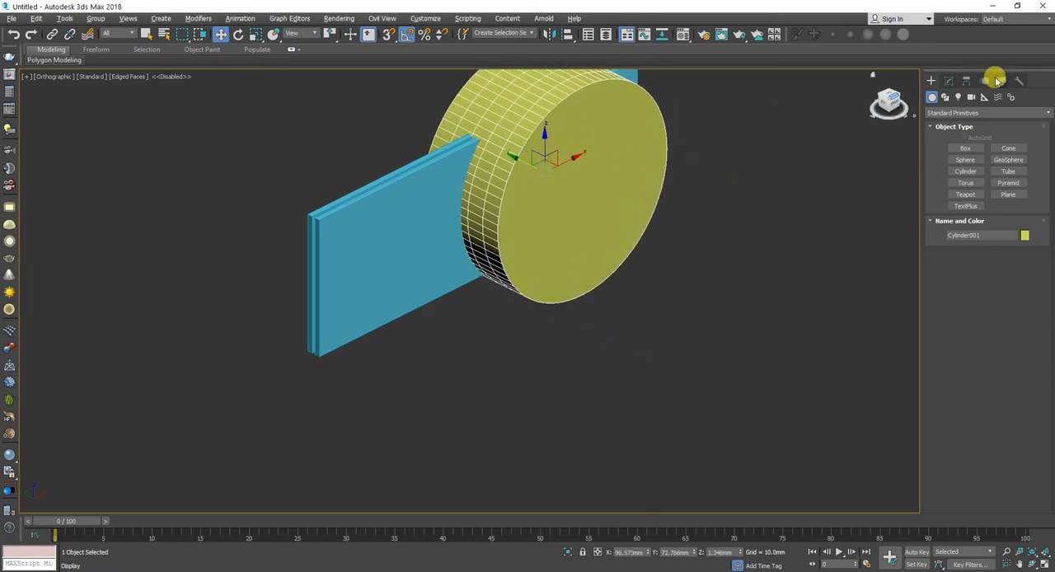
click(947, 79)
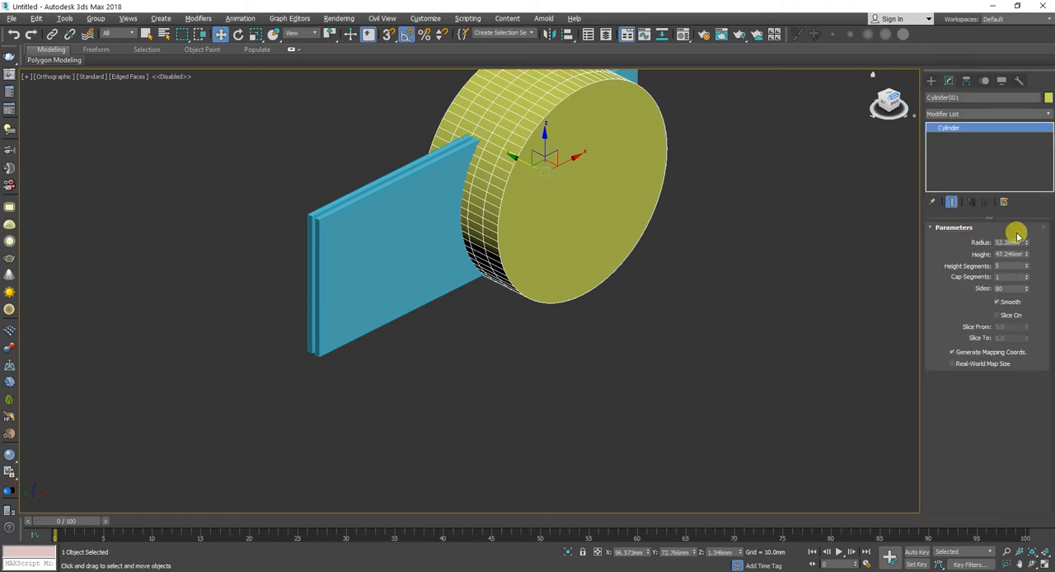
click(448, 213)
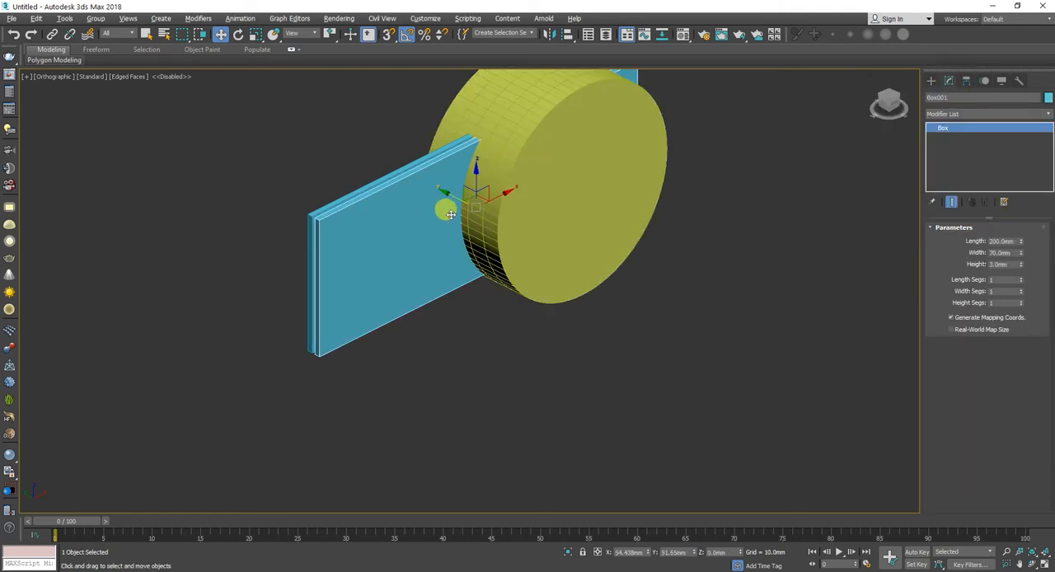
click(528, 198)
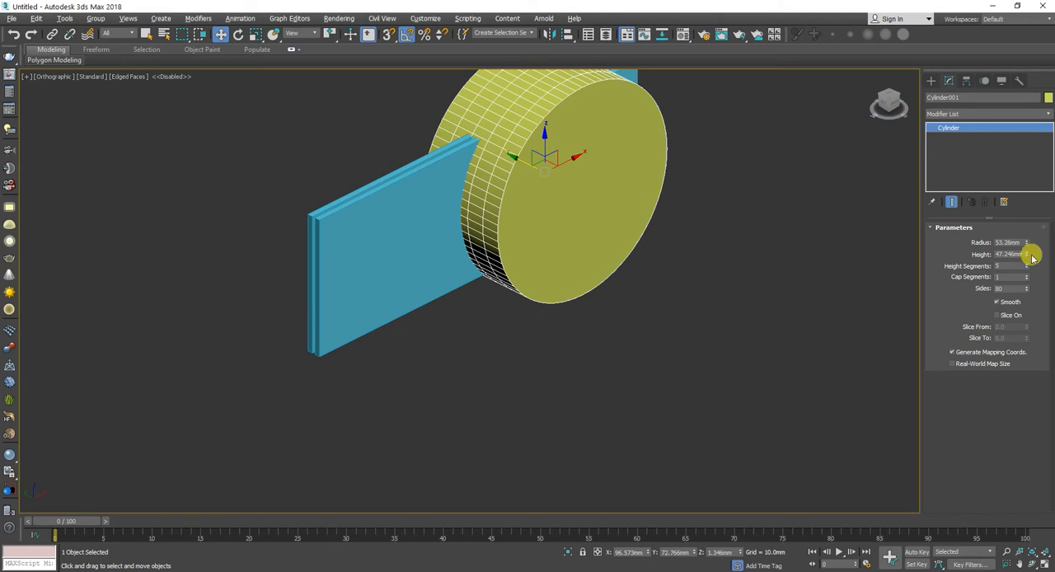
text(35)
key(Return)
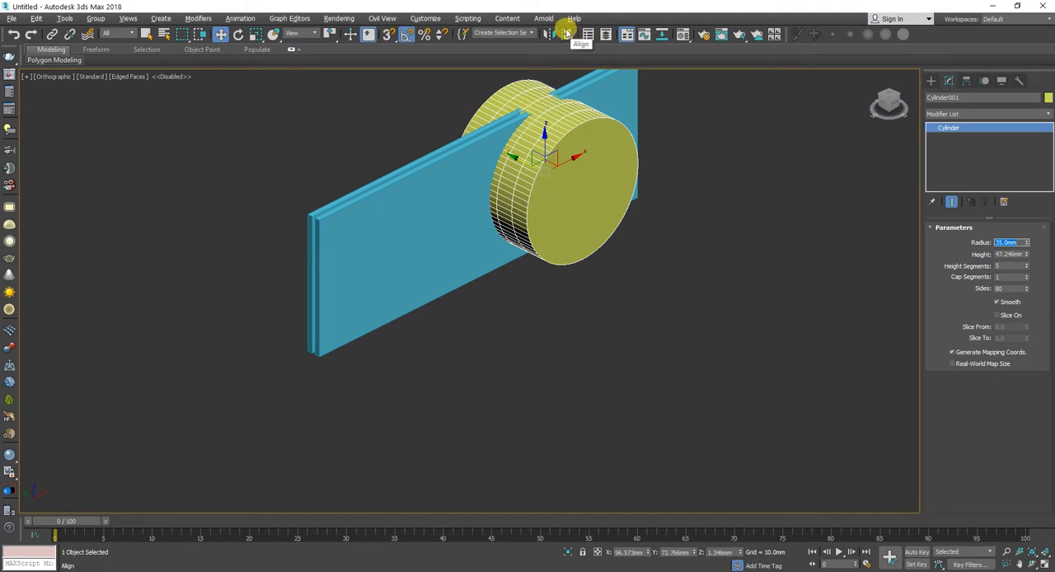
Step: Shorten the front panel by setting its length to 100 mm
middle_drag(817, 123, 799, 142)
key(f)
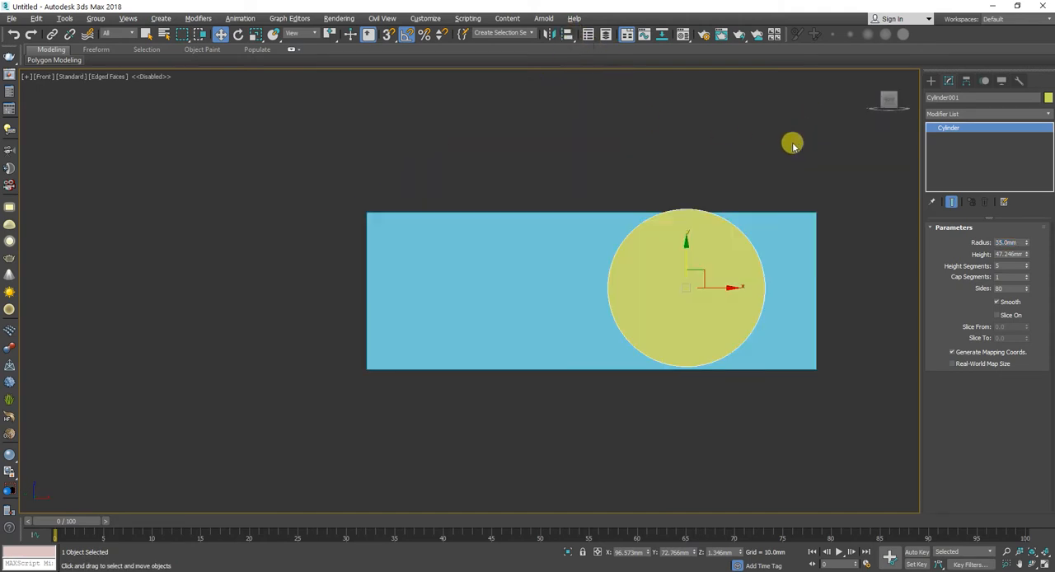
click(767, 242)
alt+middle_drag(767, 242, 537, 204)
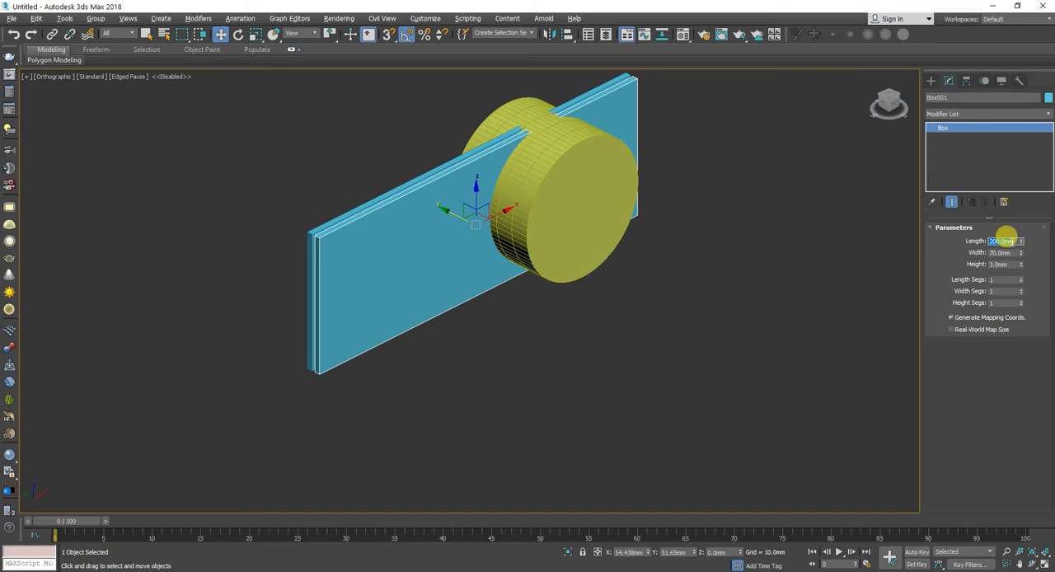
text(00)
key(Return)
Step: Move the cylinder along X to about 114 mm and place a copy at about 9 mm, near the front panel's opposite end
click(565, 197)
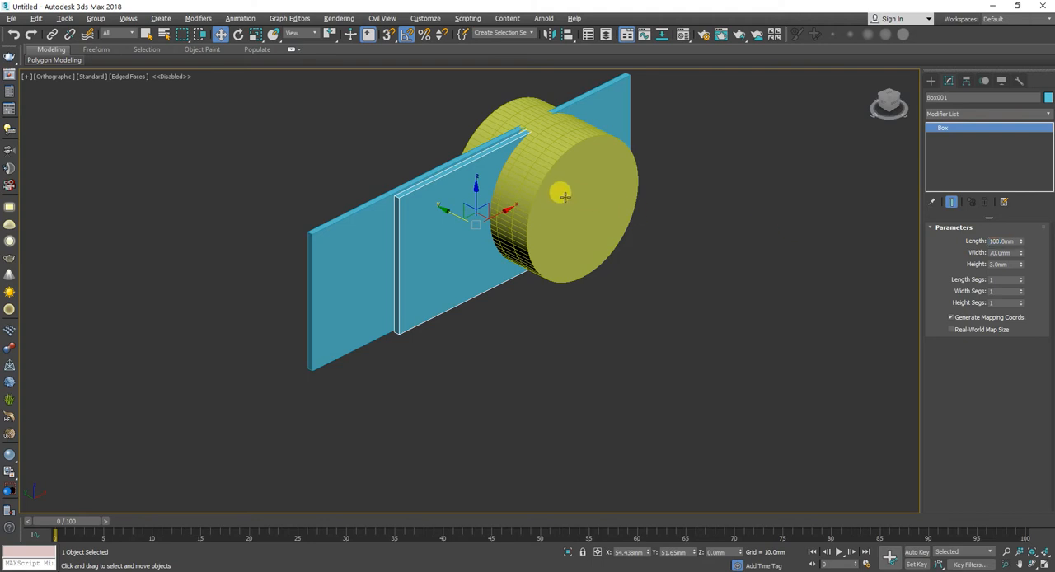
click(559, 196)
drag(569, 180, 597, 191)
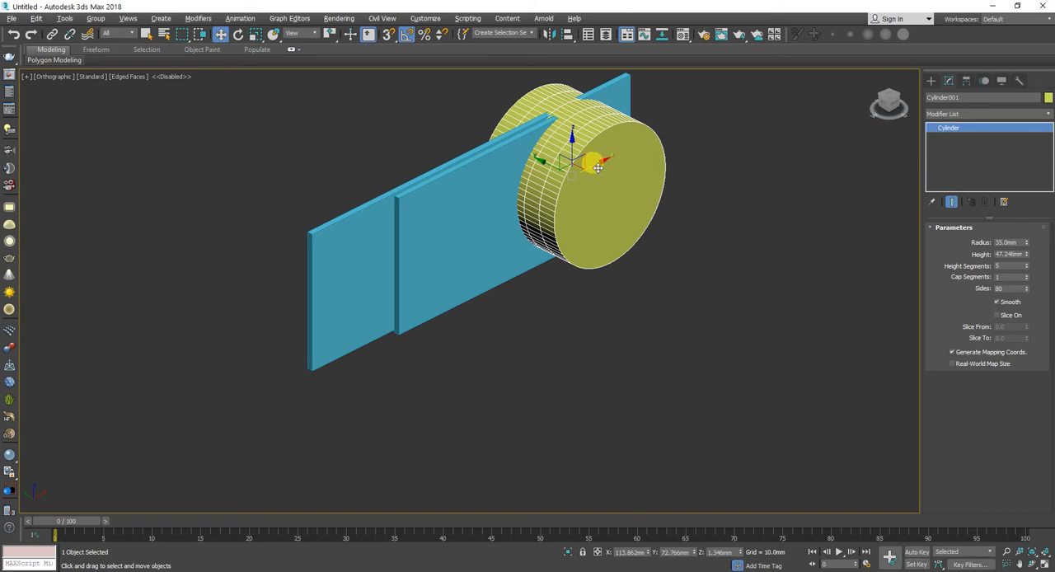
shift+drag(598, 167, 431, 248)
click(540, 338)
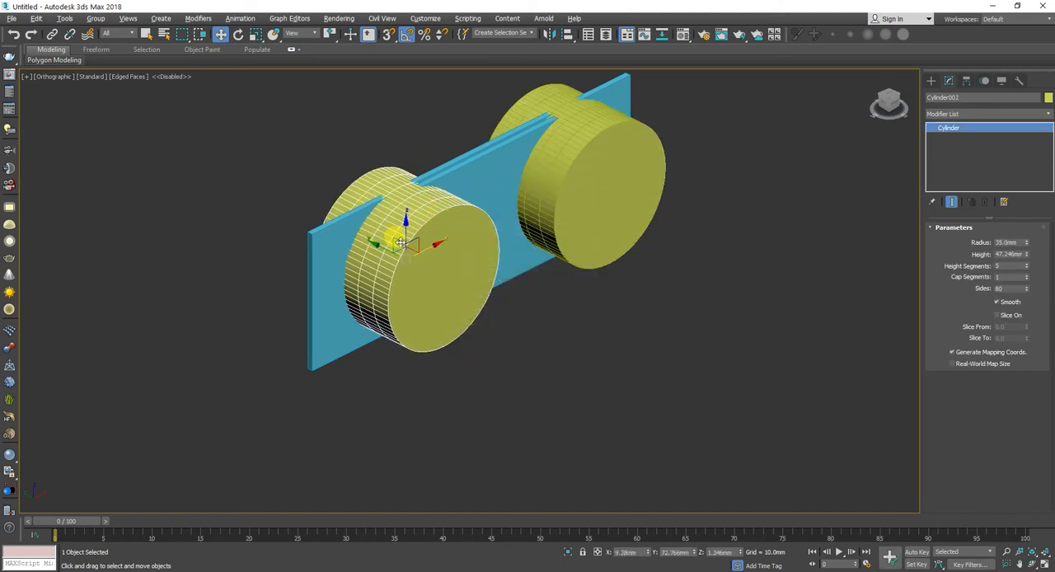
Step: Align both cylinders to the front panel in Z only, matching their centers to the panel's center
ctrl+click(609, 180)
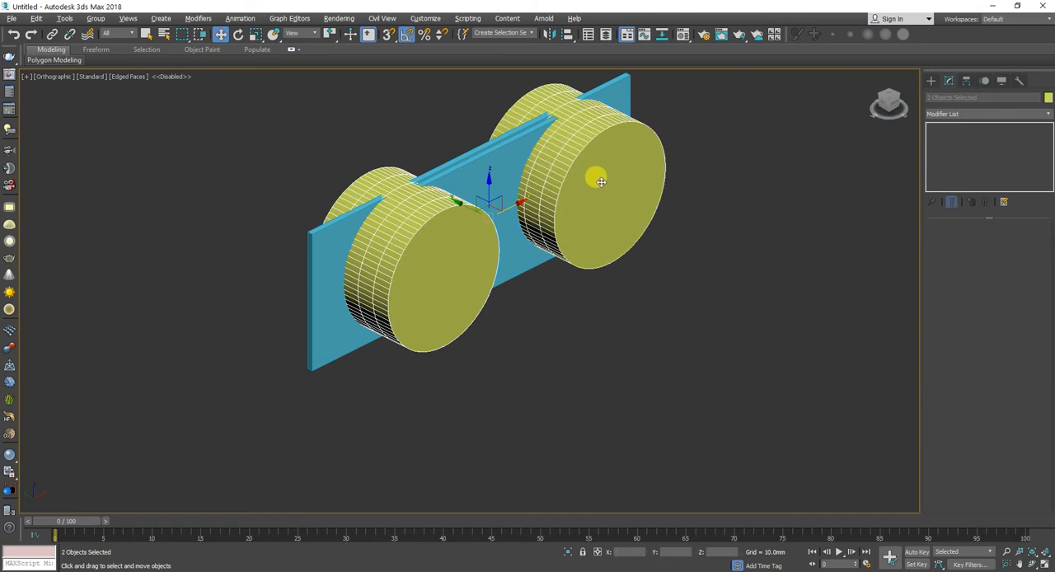
click(568, 33)
click(523, 146)
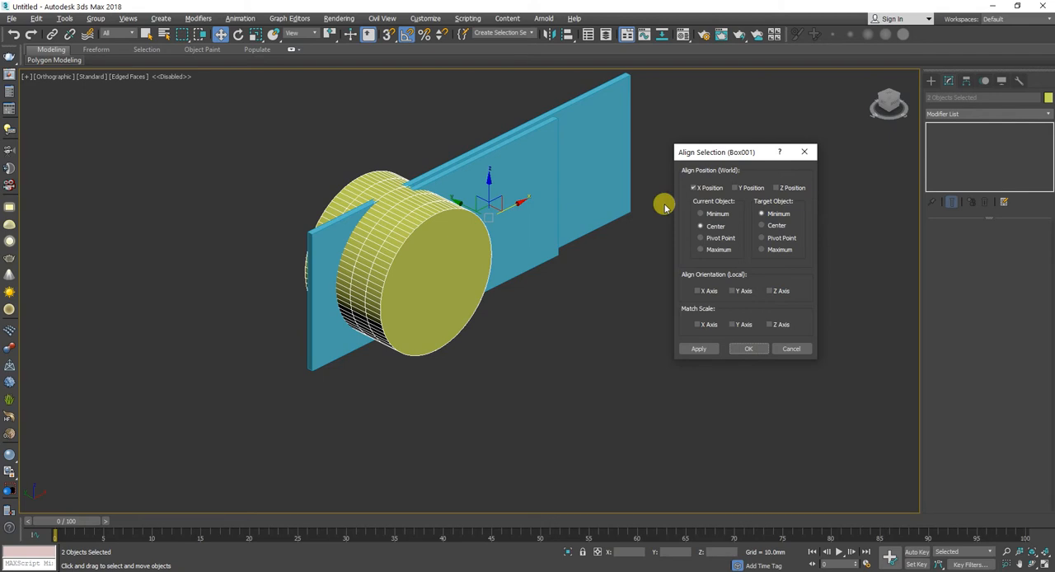
click(704, 187)
click(776, 187)
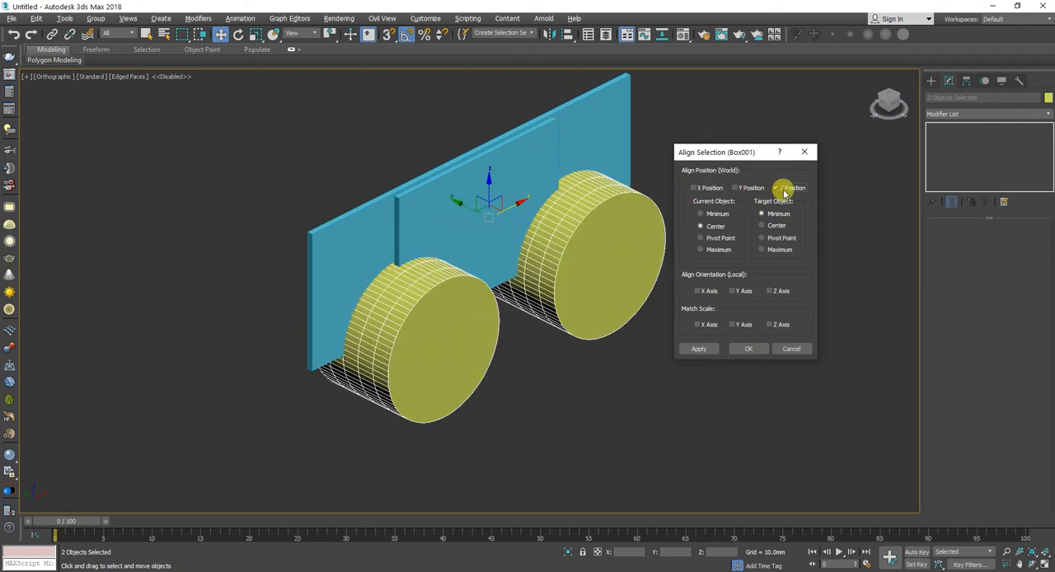
click(774, 228)
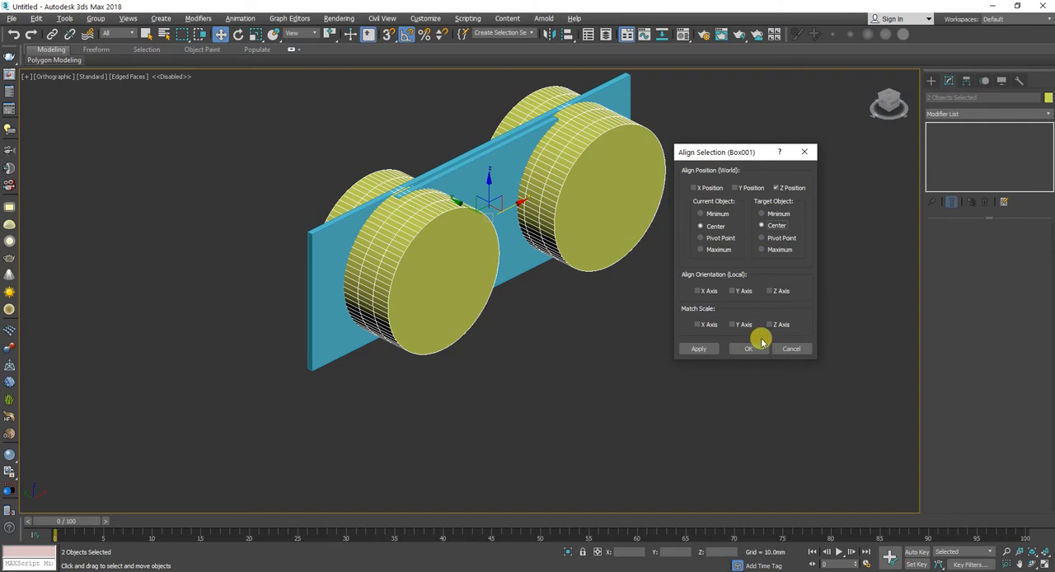
click(748, 349)
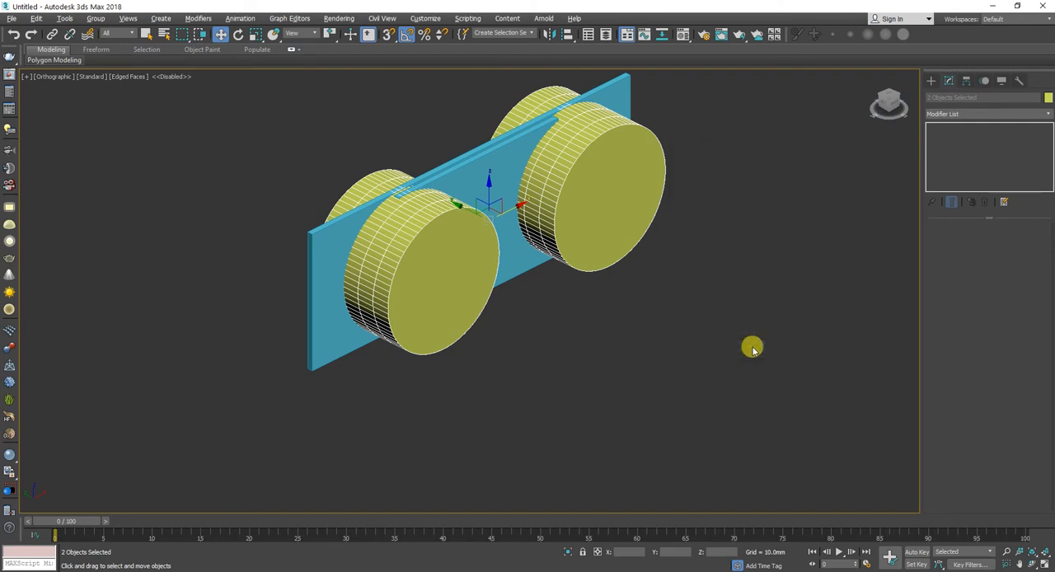
Step: Align the center of the cylinder at the front panel's higher-X end to the panel's maximum in X only
click(630, 165)
click(569, 35)
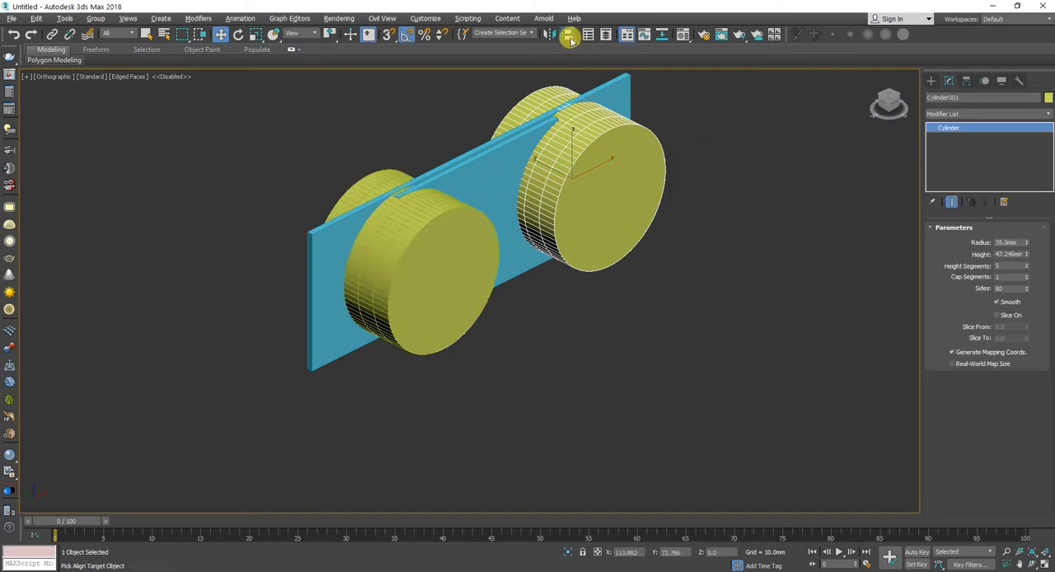
click(526, 150)
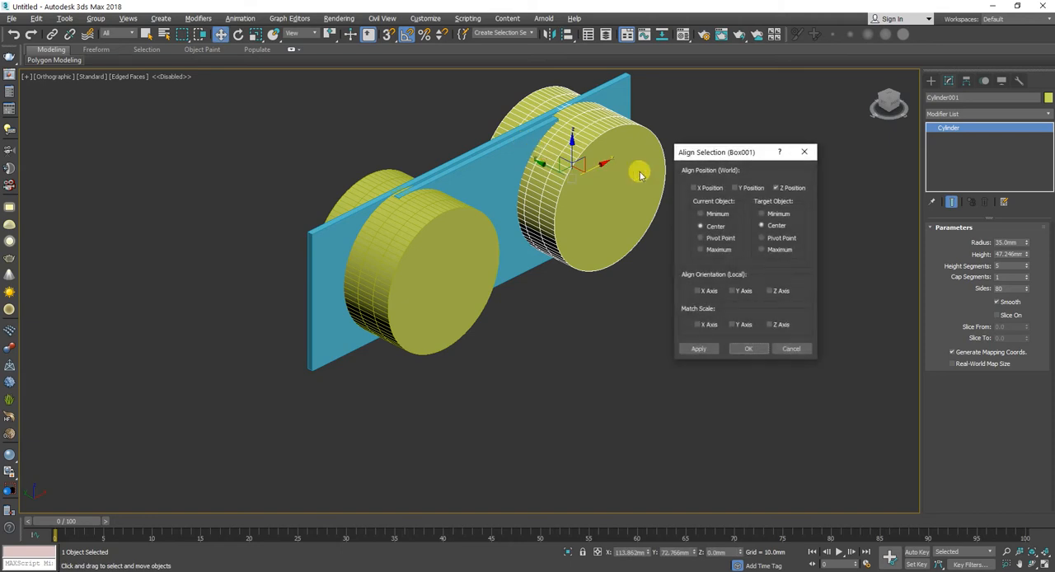
click(785, 187)
click(706, 188)
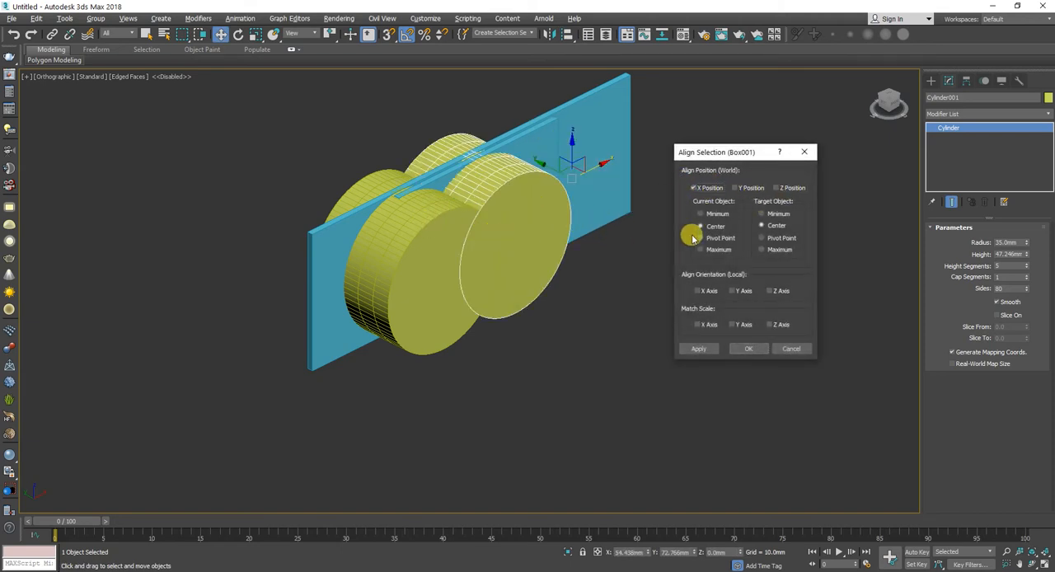
click(776, 247)
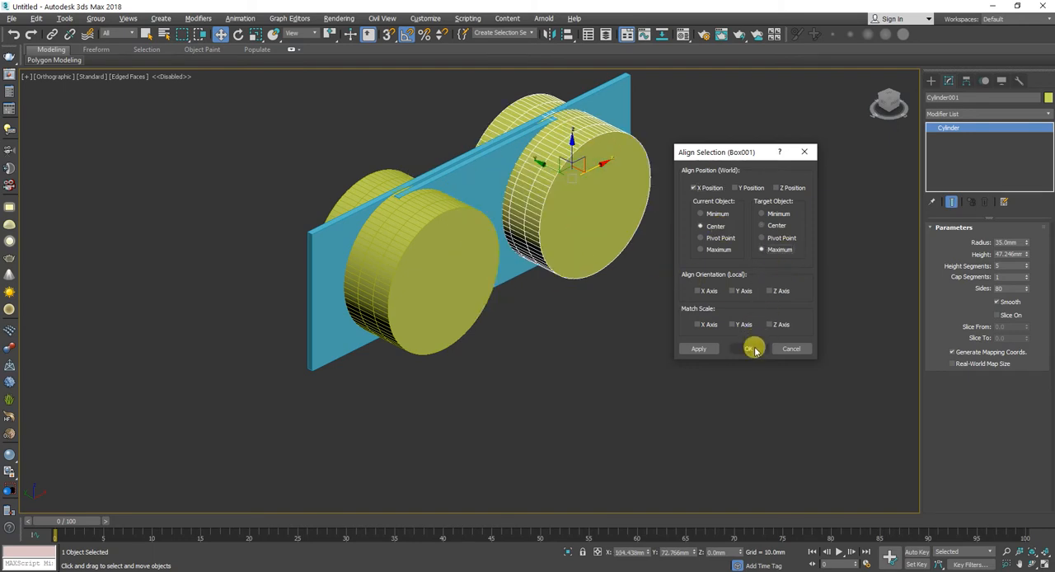
click(749, 348)
Step: Align the other cylinder's center to the front panel's minimum in X
click(413, 221)
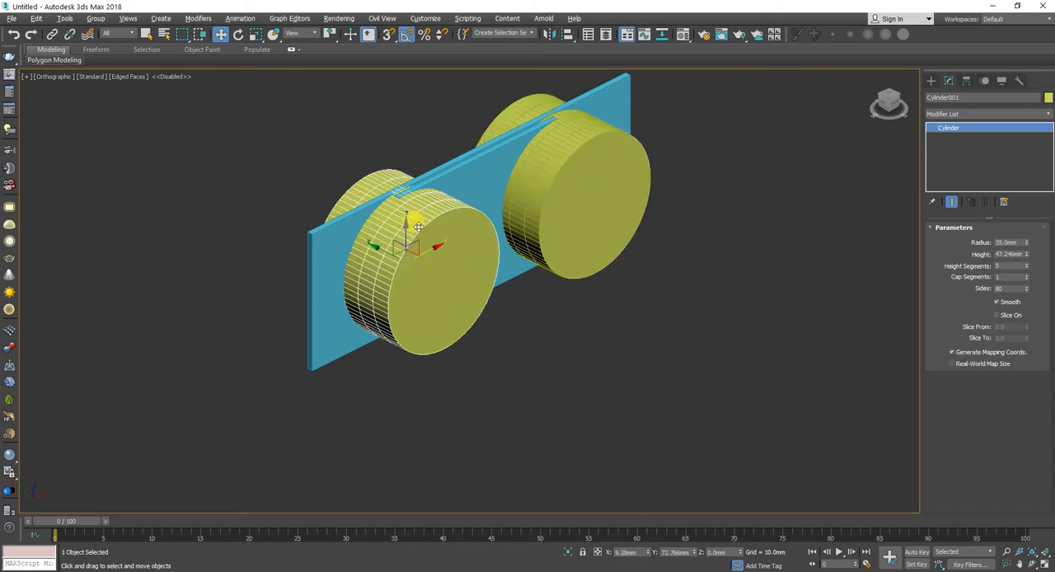
click(567, 35)
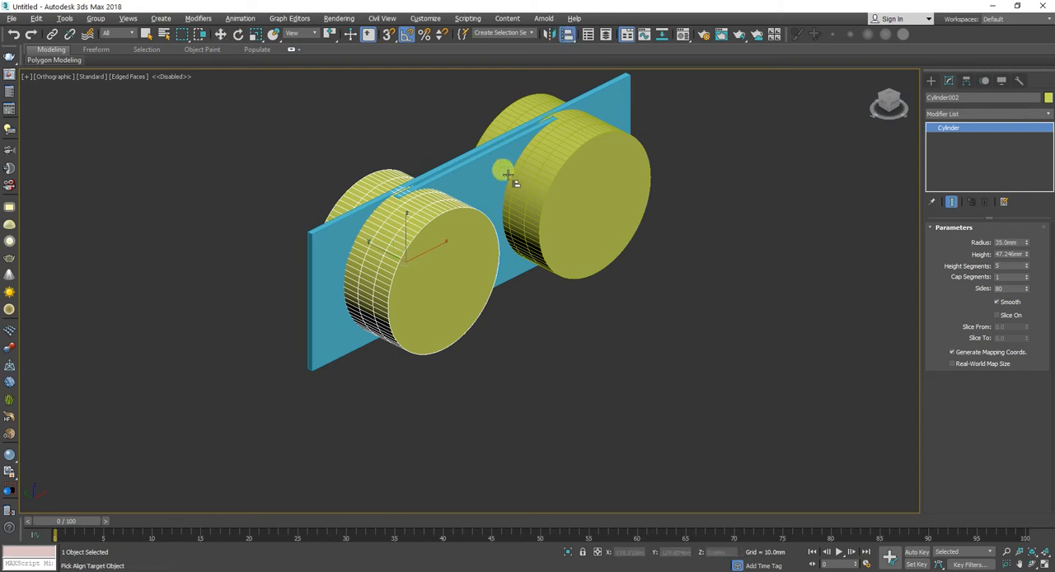
click(483, 188)
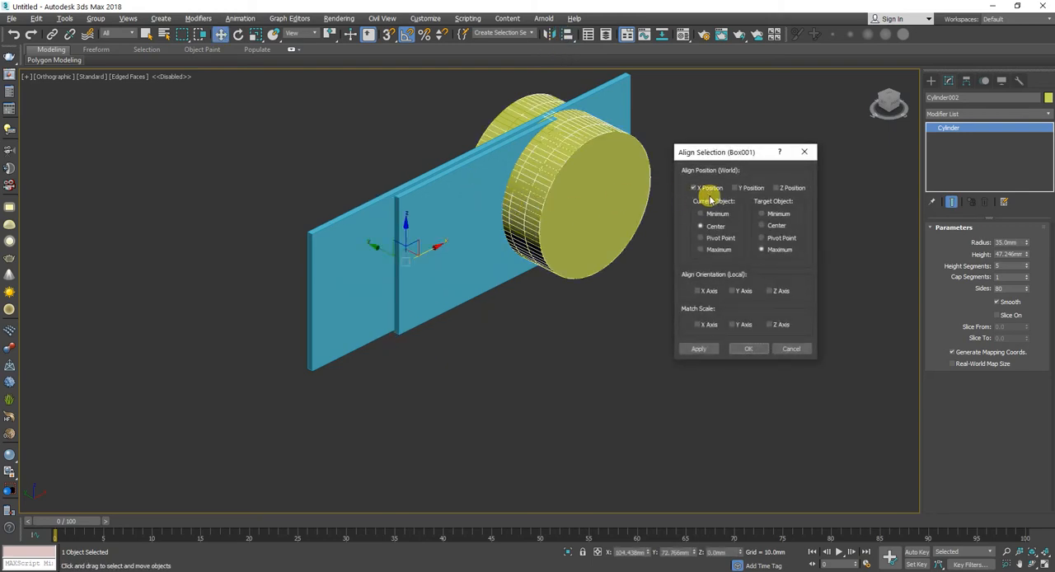
click(761, 225)
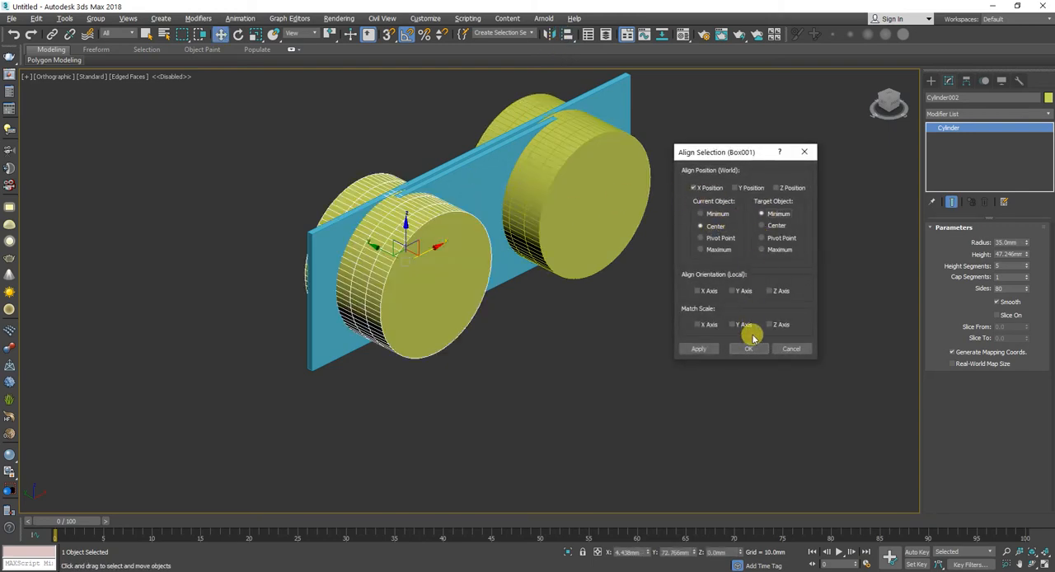
click(747, 348)
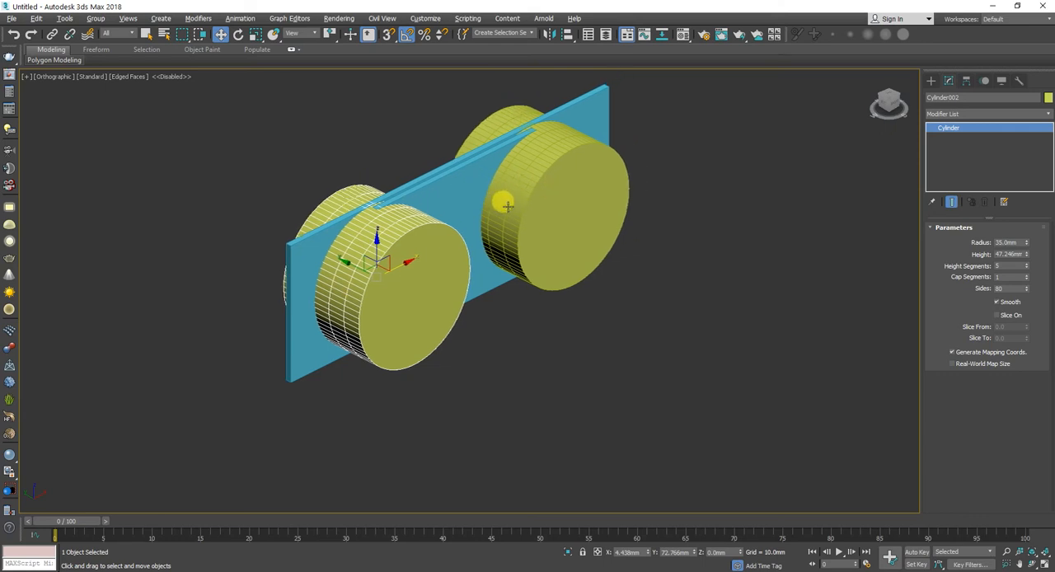
Step: Try a radius of 46.55 mm on the lower-X cylinder and move the other one along X to about 99 mm
key(f)
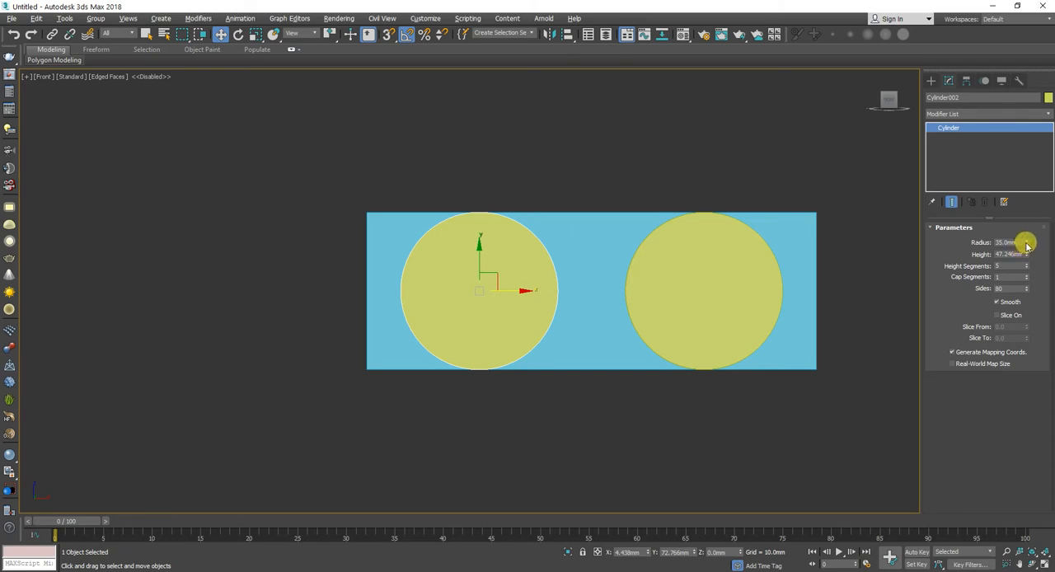
drag(1027, 244, 1024, 213)
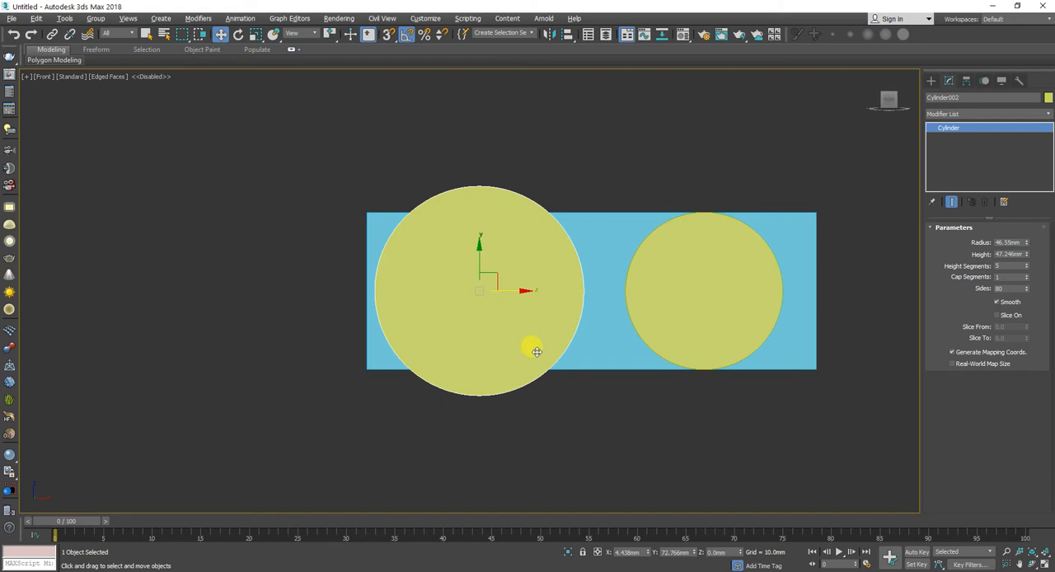
click(685, 326)
key(p)
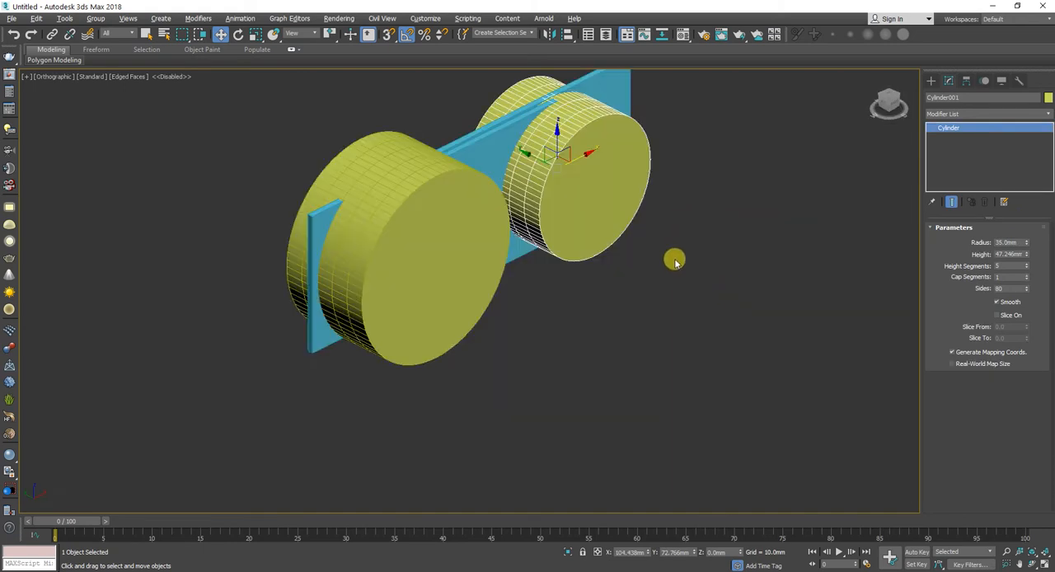
key(f)
mouse_move(740, 290)
mouse_down()
mouse_move(717, 287)
mouse_move(730, 282)
mouse_up()
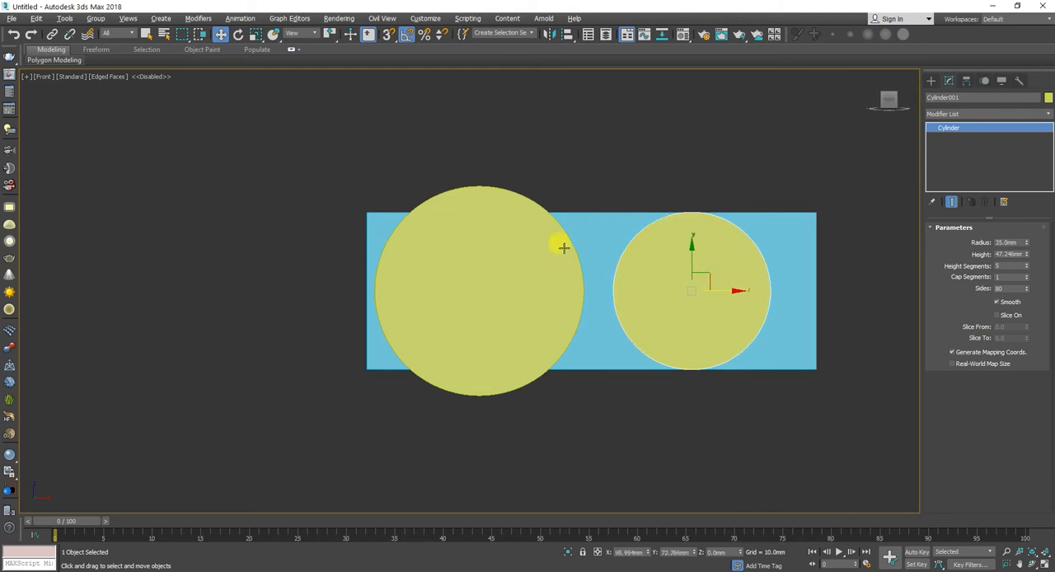
Step: Check the cylinder spacing against the vase sketch in the Teams chat and undo the last cylinder move
key(alt+Tab)
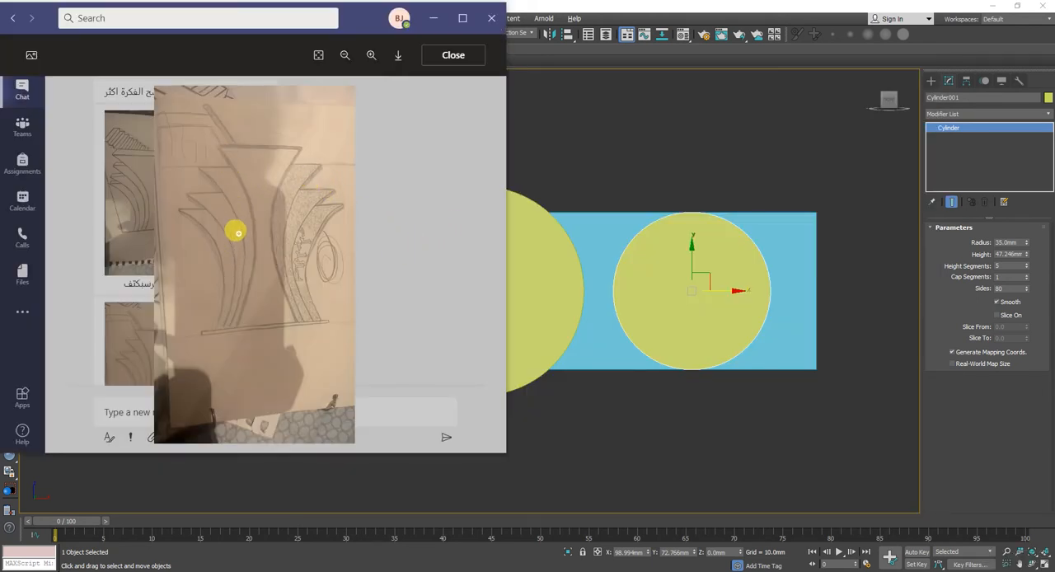
middle_click(567, 240)
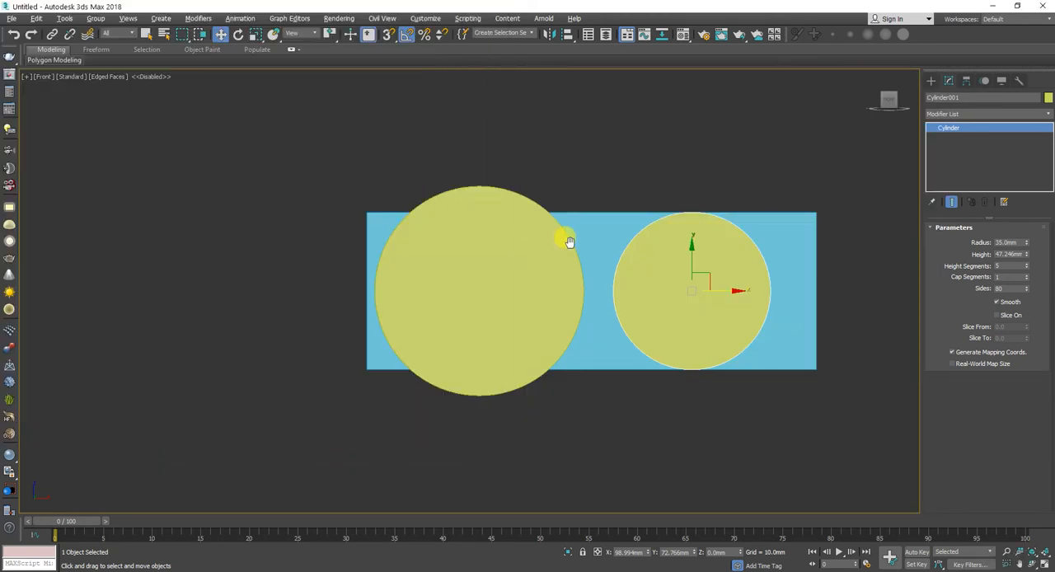
key(ctrl+z)
key(ctrl+z)
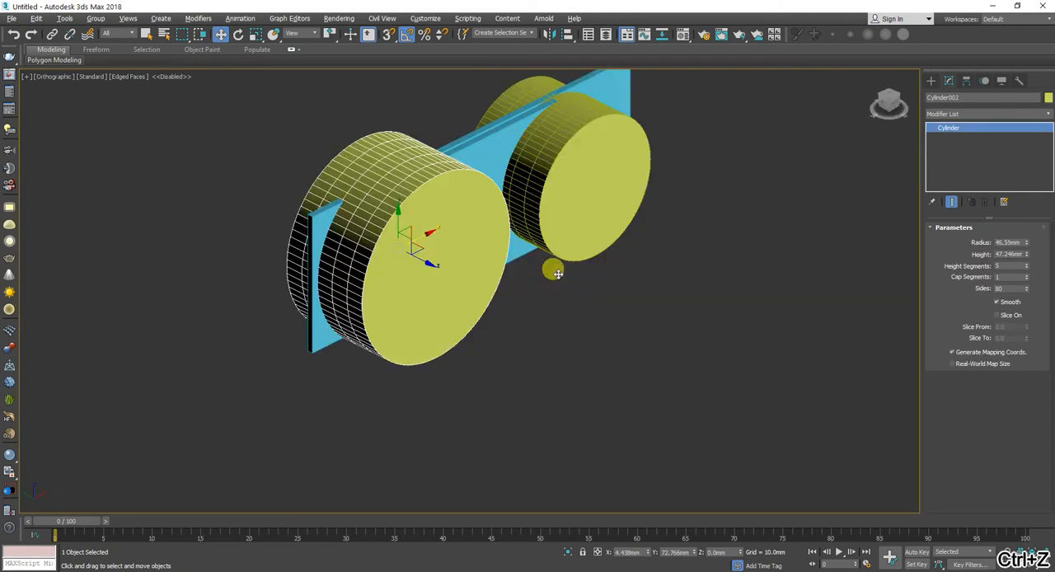
Step: Set the radius of both cylinders to 50 mm
key(f)
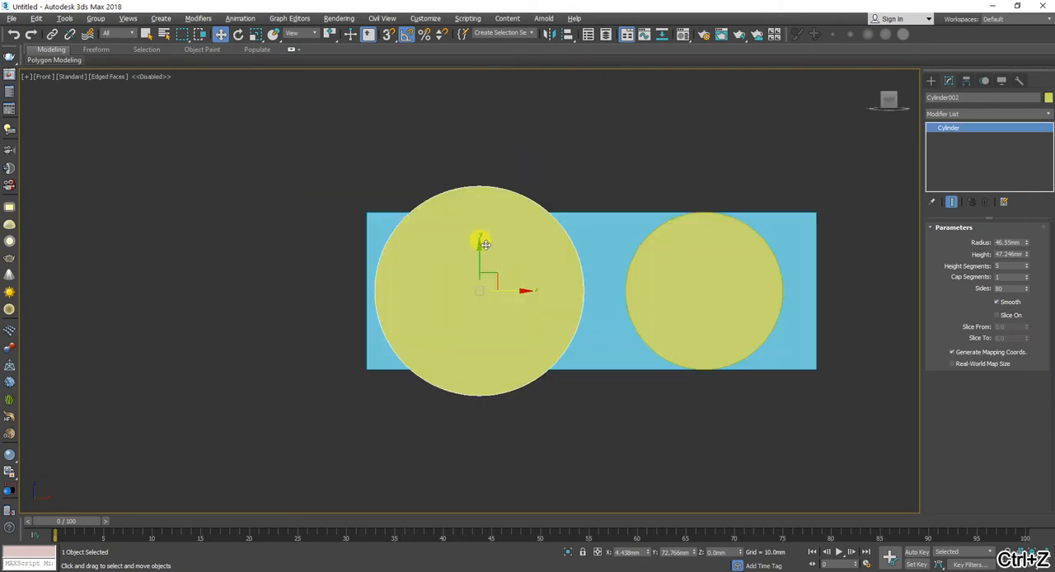
mouse_move(1029, 249)
mouse_down()
mouse_move(1024, 227)
mouse_move(1027, 235)
mouse_up()
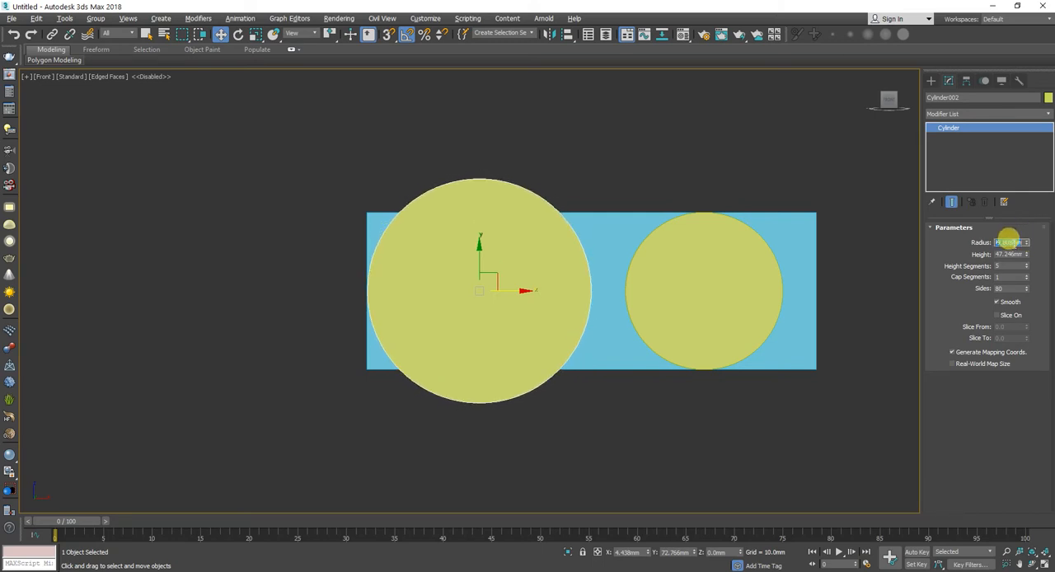
click(999, 242)
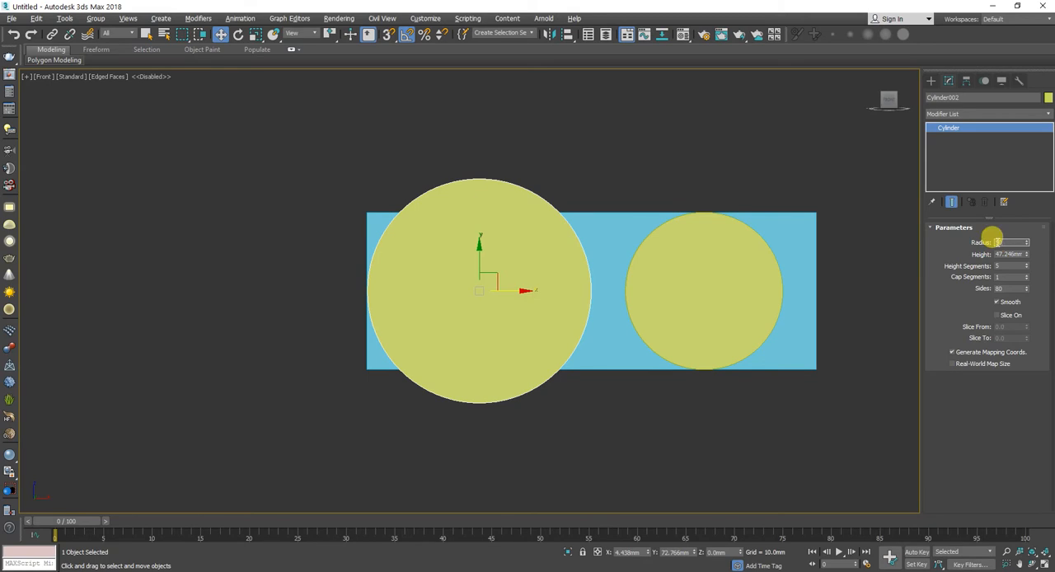
key(Tab)
click(696, 286)
alt+middle_drag(696, 286, 696, 286)
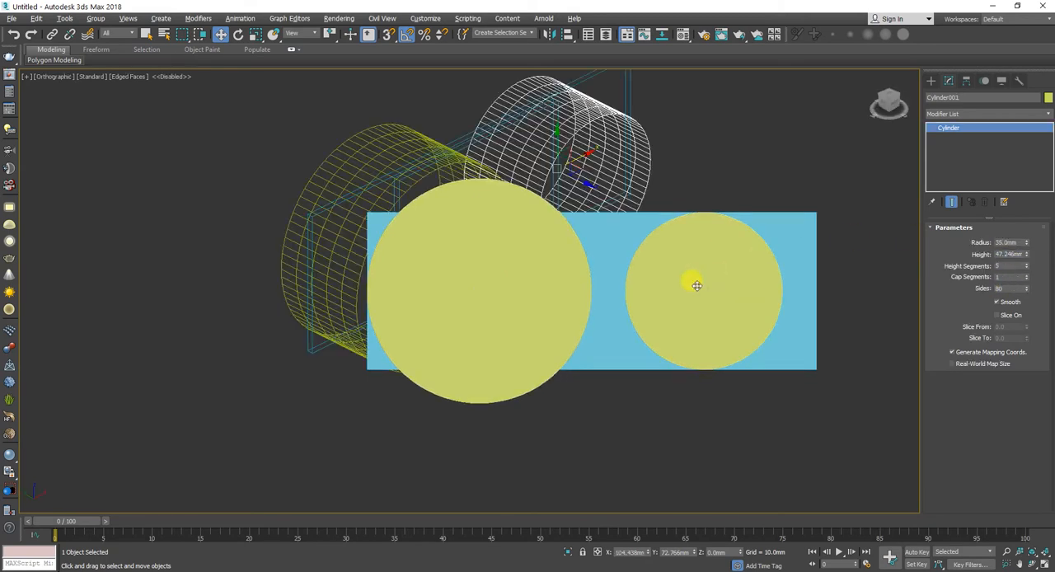
double_click(1013, 242)
text(50)
key(Return)
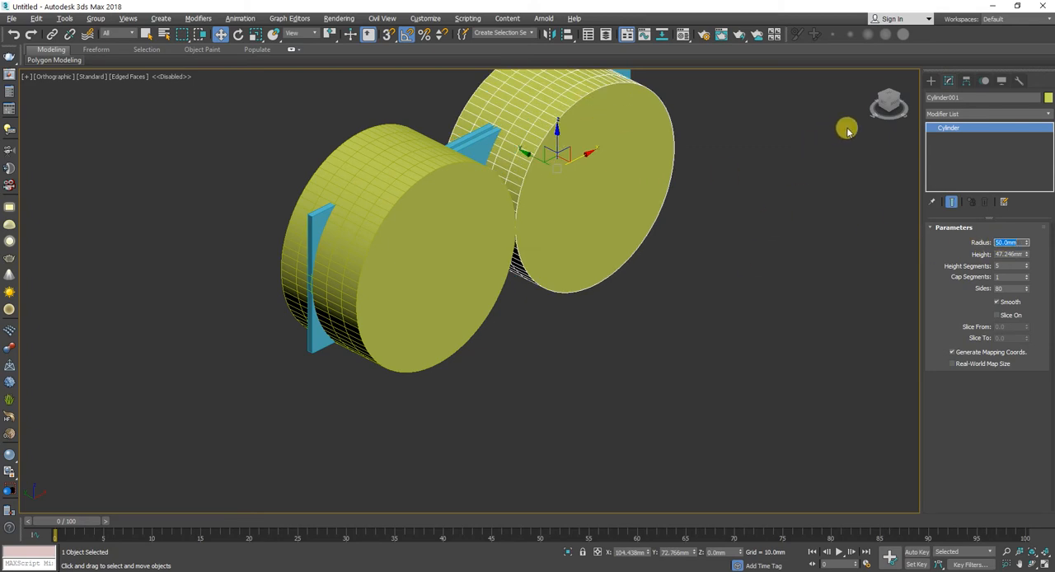
Step: Try moving the higher-X cylinder along X to about 113.7 mm in the Front view, and undo the move
key(f)
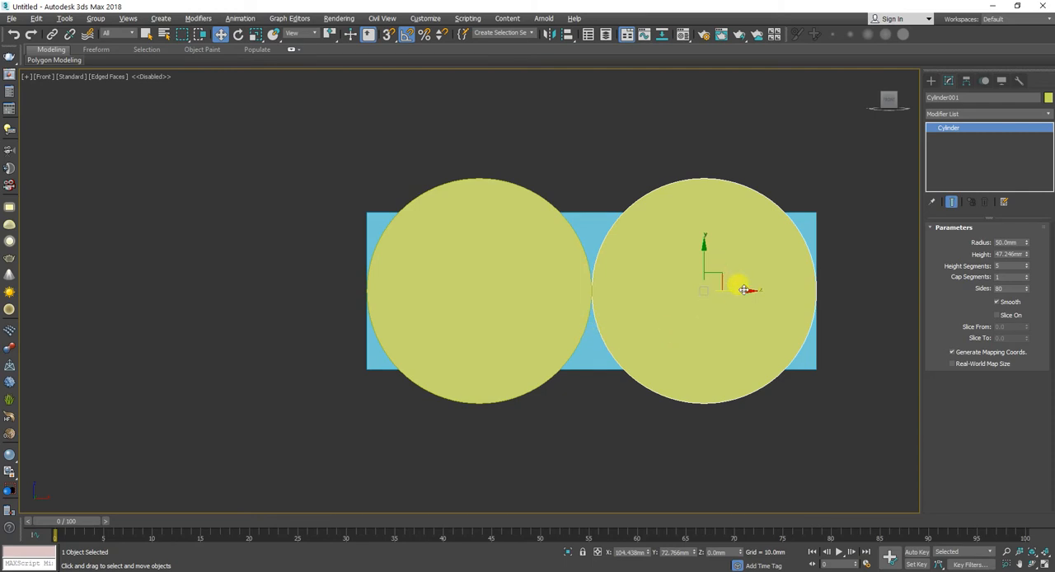
drag(744, 290, 764, 290)
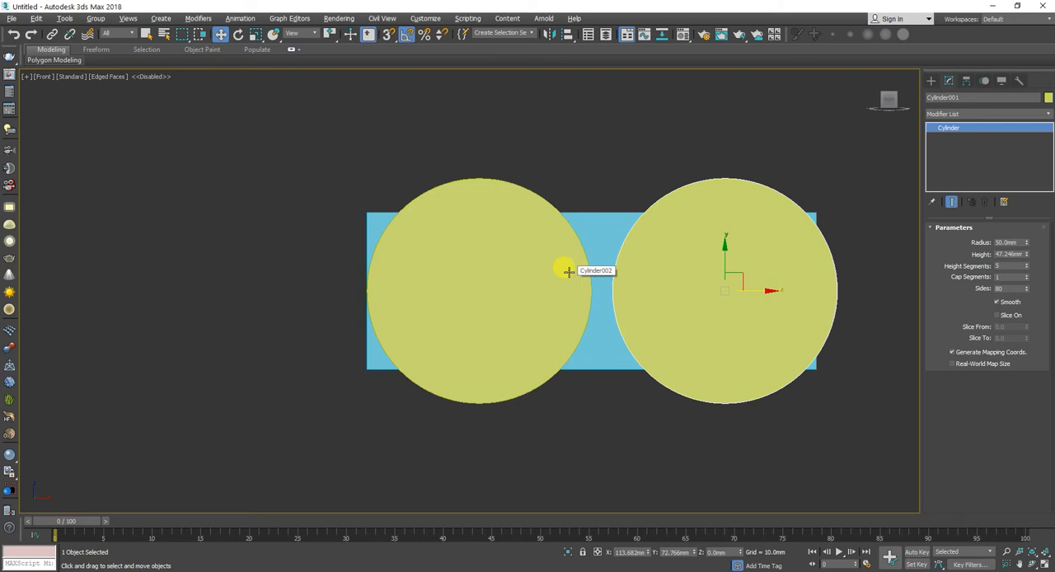
key(ctrl+z)
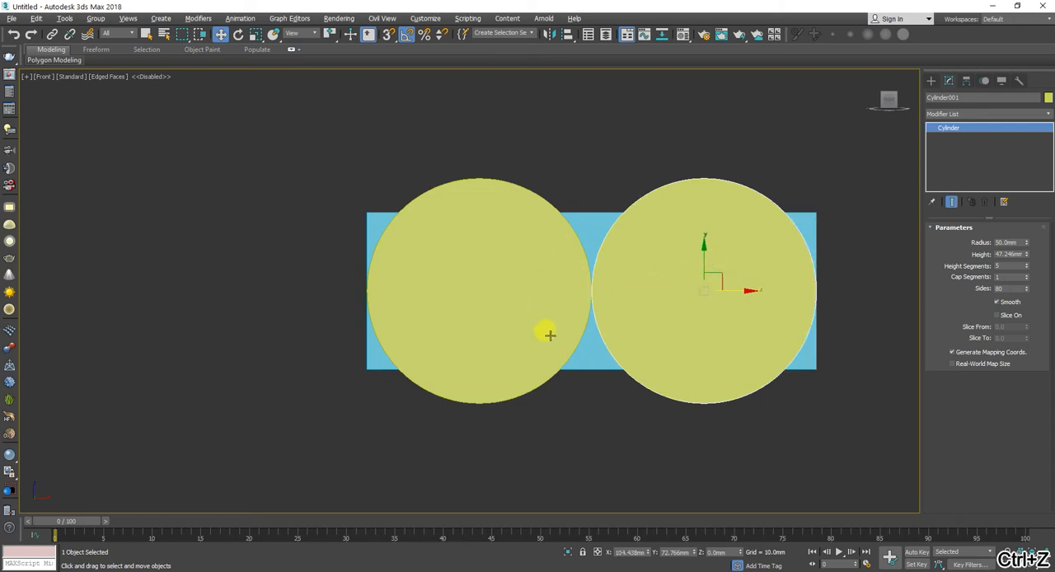
Step: Offset the higher-X cylinder along X by exactly 20 mm, and shift it back with an offset of -10 mm
right_click(219, 33)
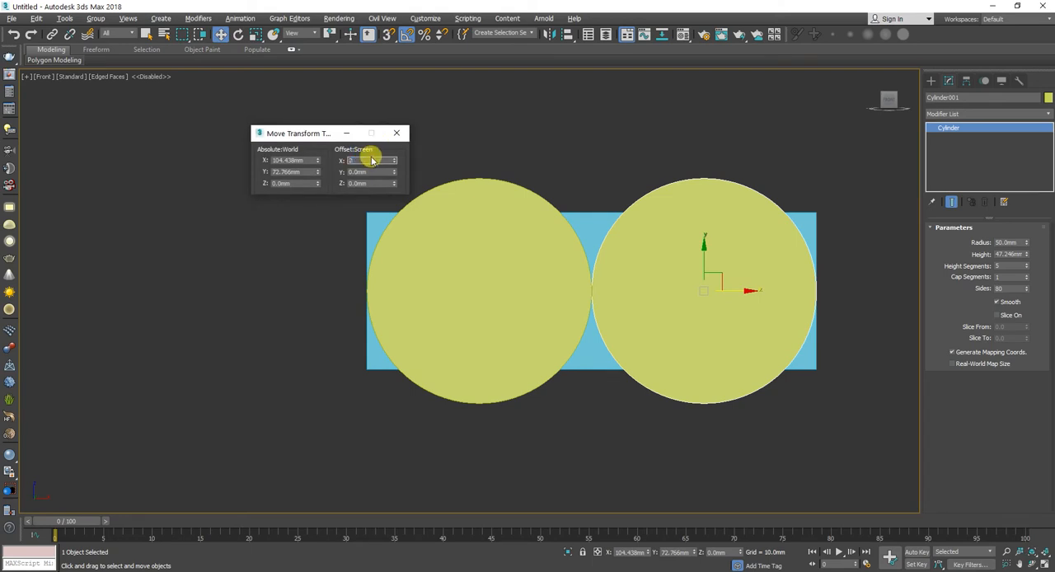
key(Return)
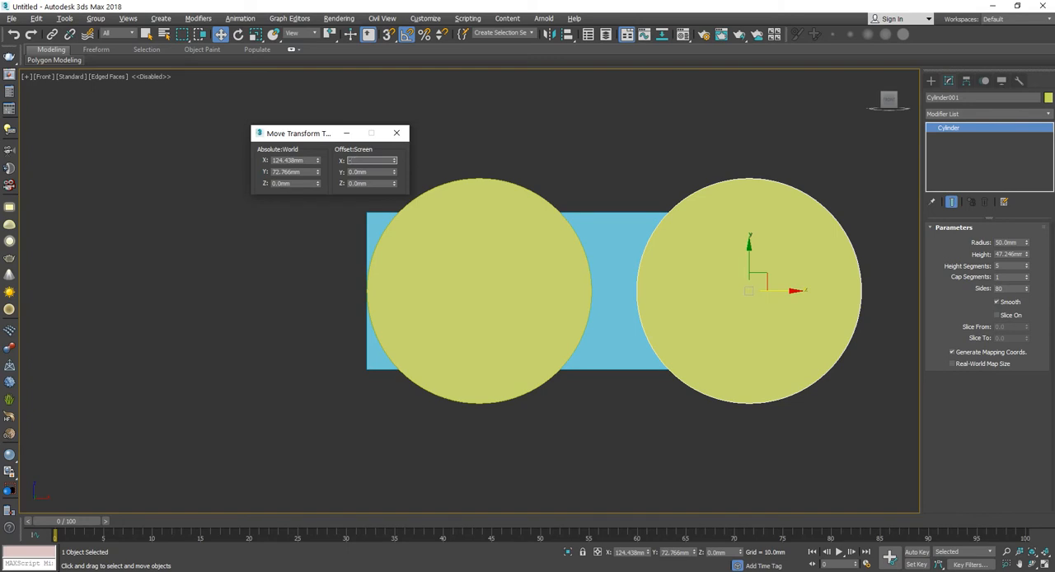
text(-10)
key(Return)
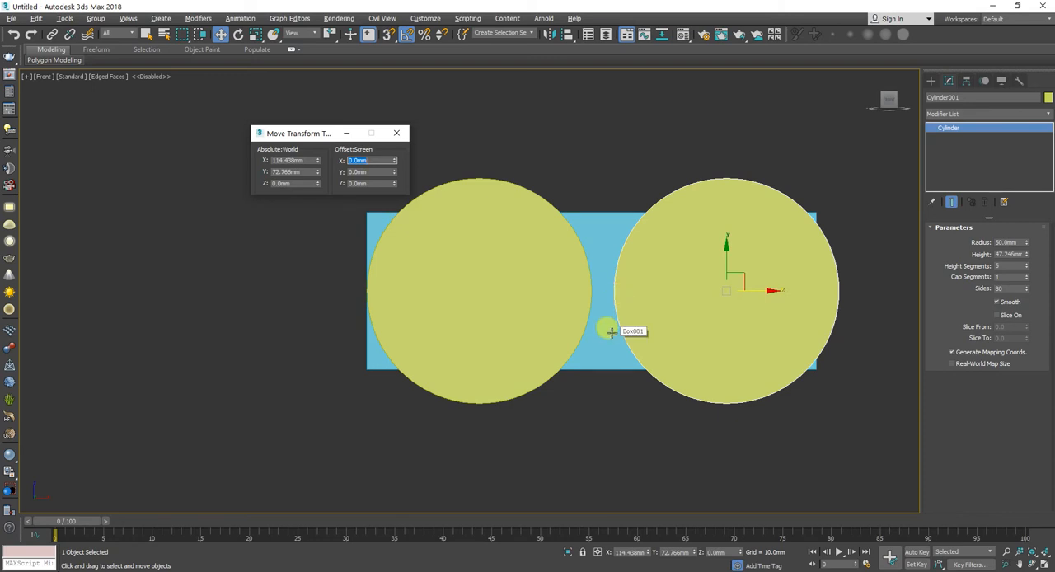
Step: Select both cylinders and copy them along Y to a position behind the originals
alt+middle_drag(609, 330, 663, 265)
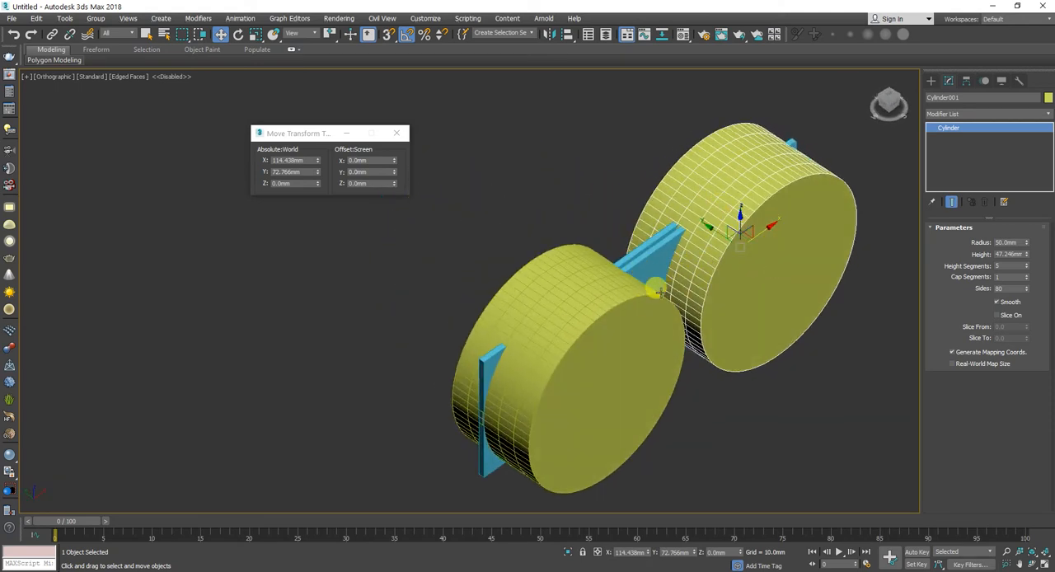
ctrl+click(619, 364)
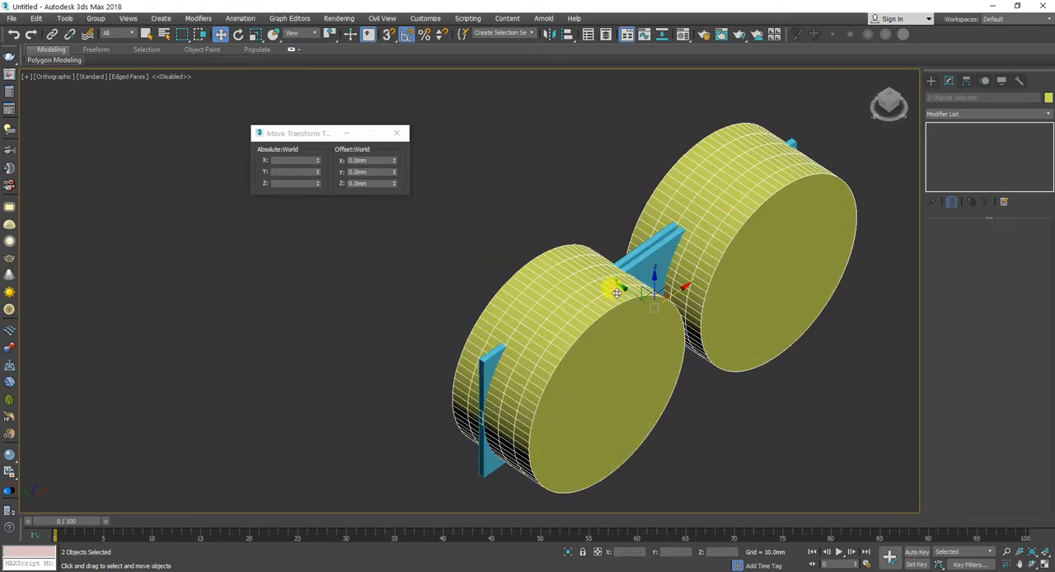
mouse_move(624, 287)
mouse_down()
mouse_move(586, 261)
mouse_move(549, 206)
mouse_up()
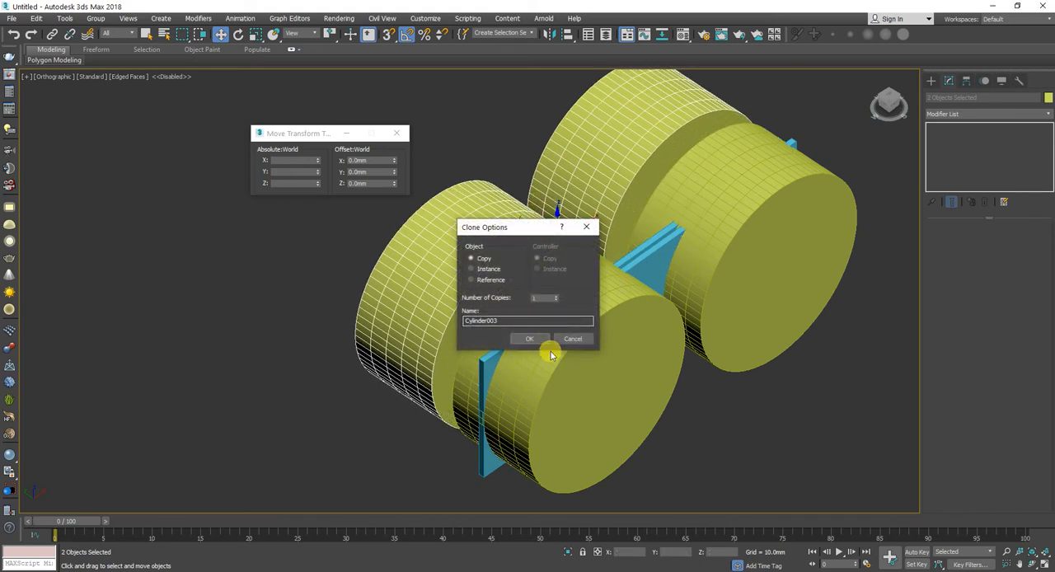
click(541, 338)
Step: Delete the rear of the two upright panels between the cylinders
click(656, 249)
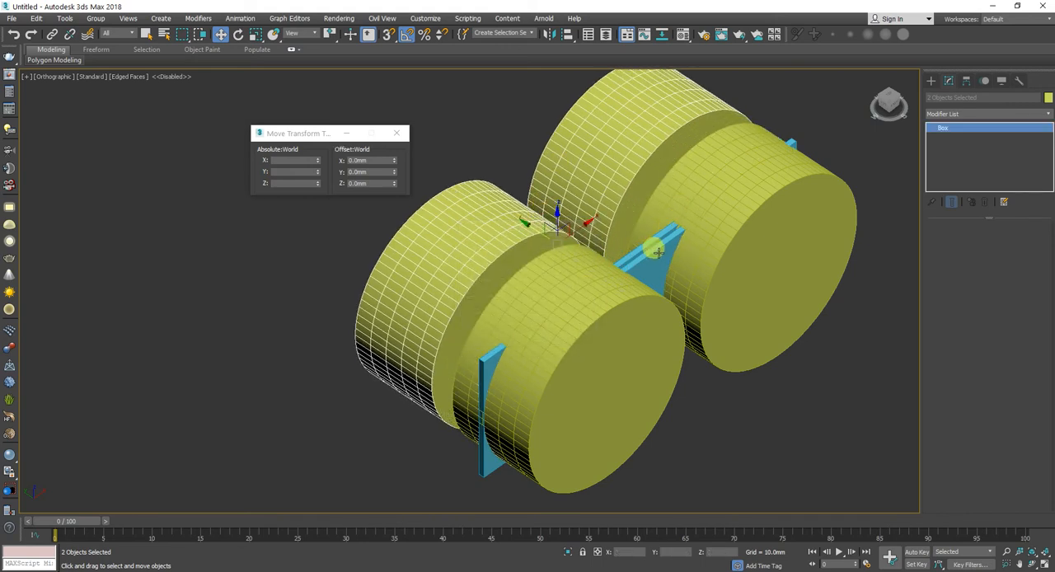
click(654, 241)
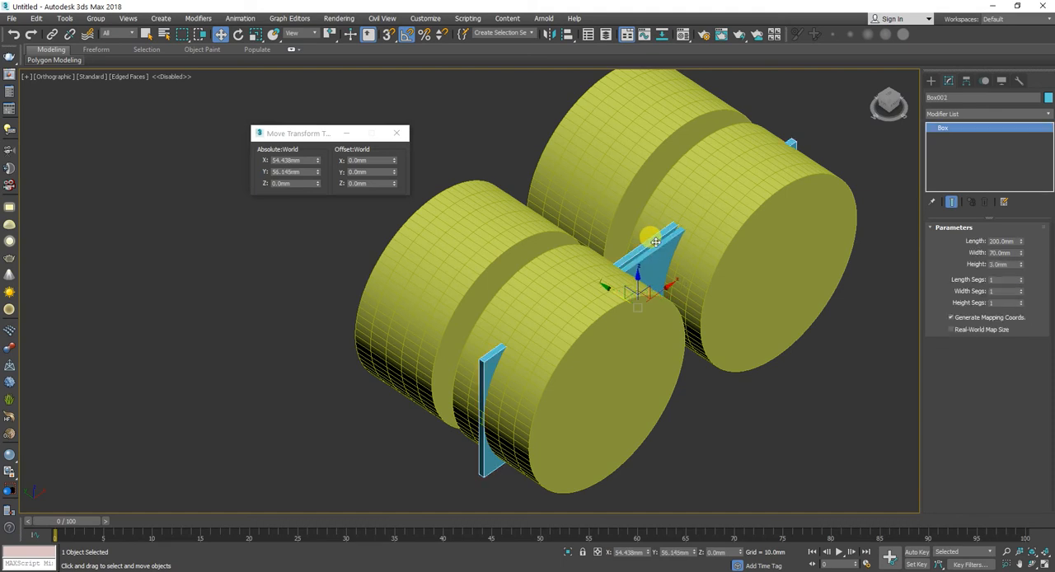
scroll(652, 245, up, 3)
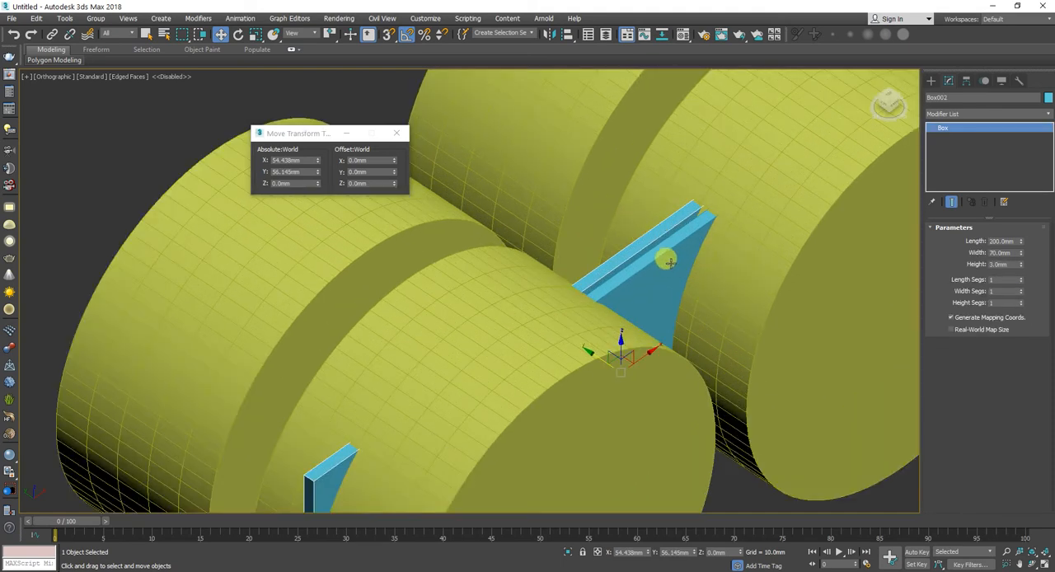
key(Delete)
Step: Reset the Array parameters and array the remaining panel as copies, with a 3 mm increment along Y and a count of 4
click(664, 275)
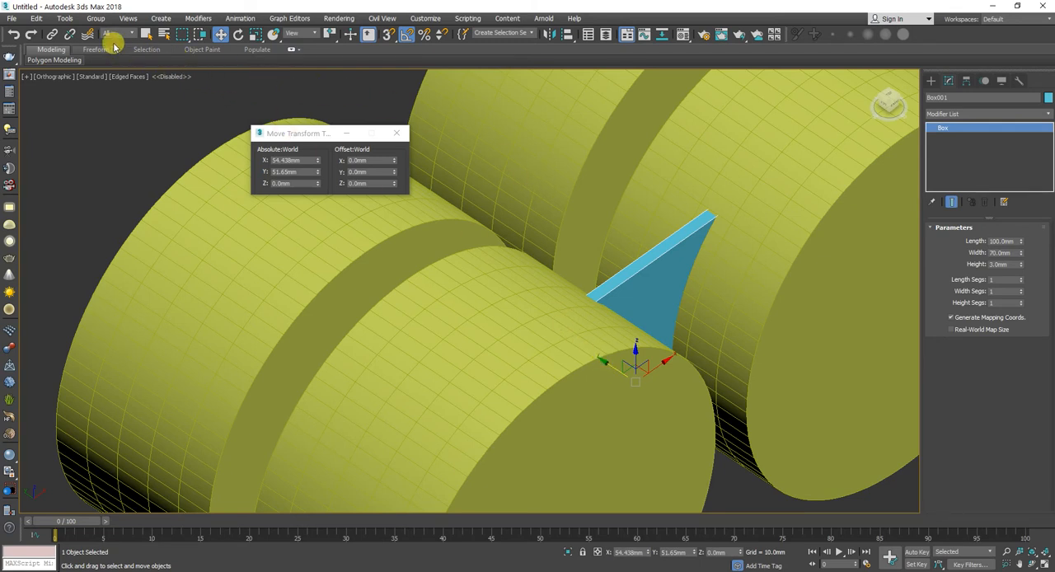
click(64, 18)
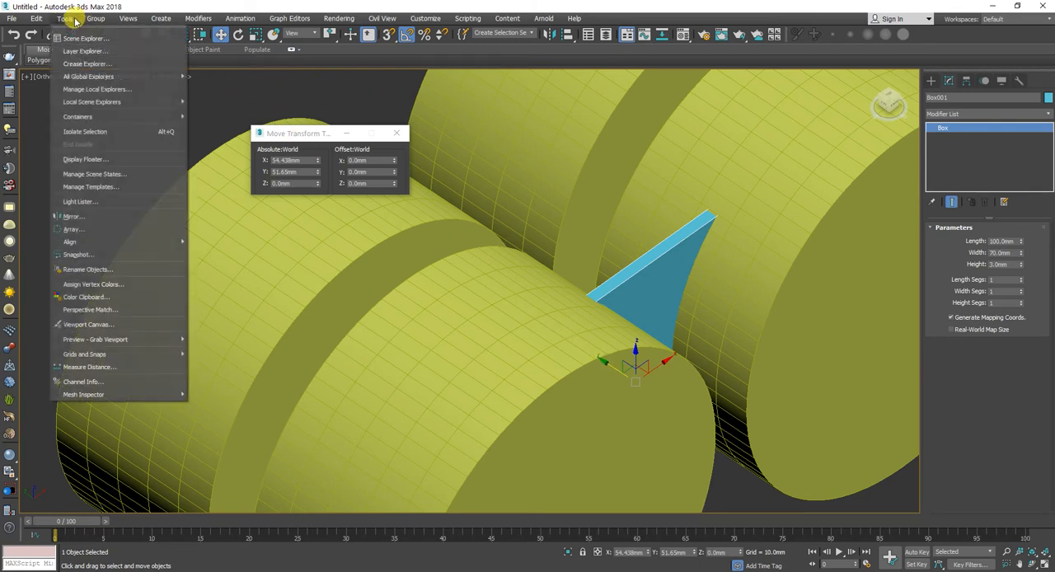
click(124, 229)
click(632, 330)
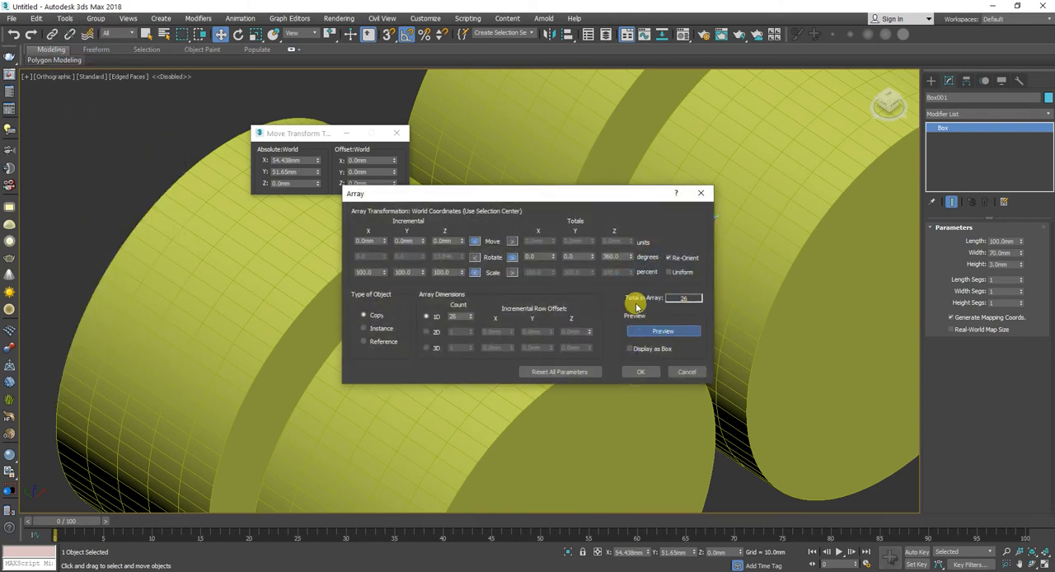
drag(519, 198, 356, 152)
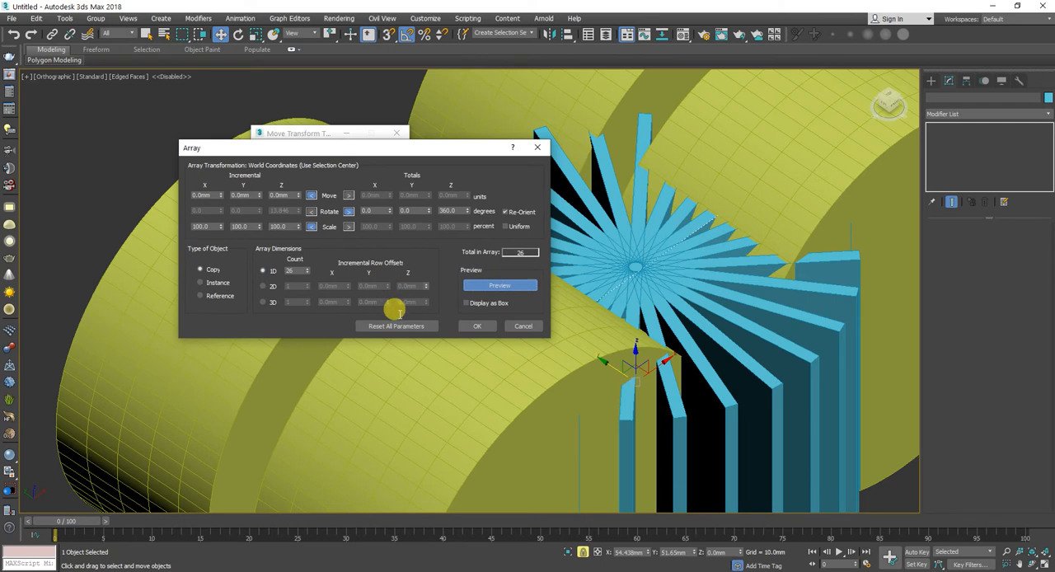
click(396, 325)
drag(328, 152, 290, 142)
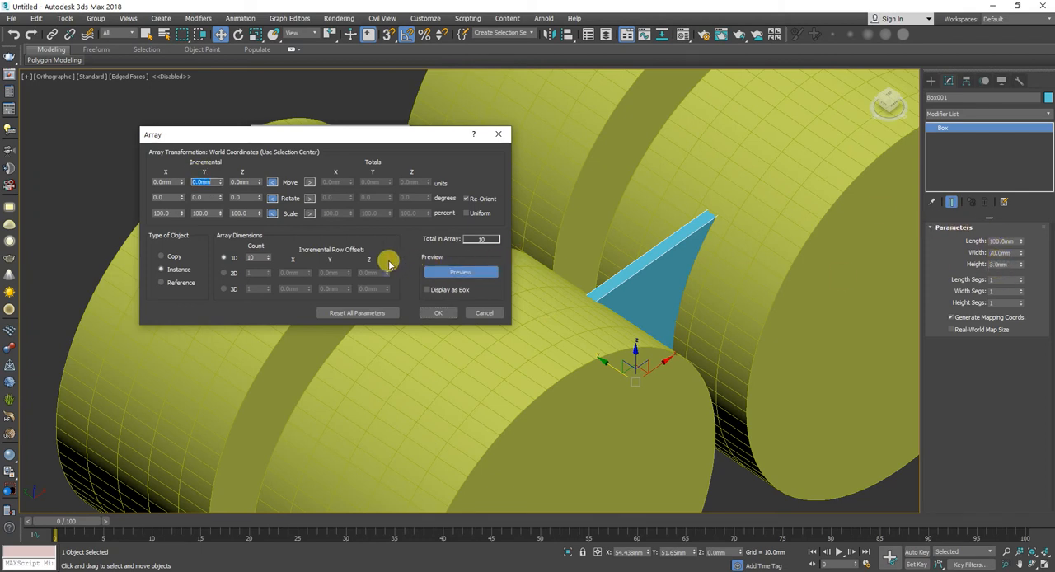
double_click(255, 257)
text(4)
key(Return)
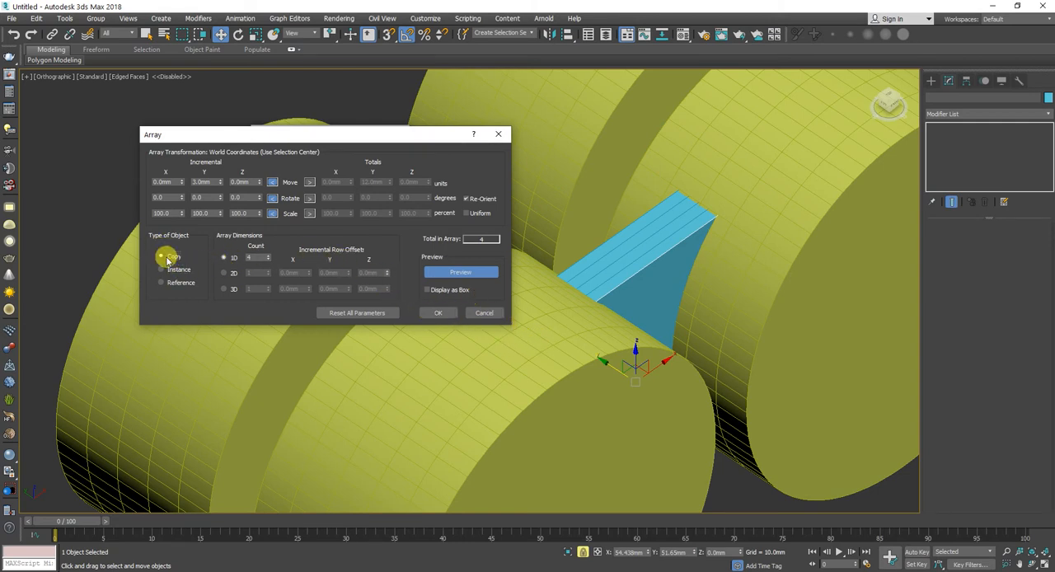
click(438, 312)
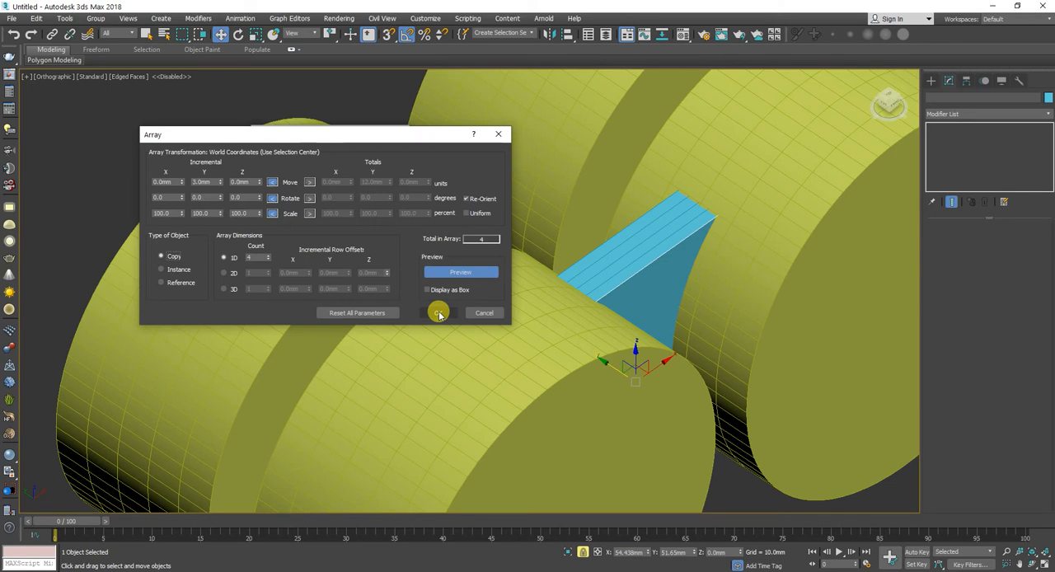
Step: Subtract the two original cylinders from the front panel with ProBoolean
click(647, 285)
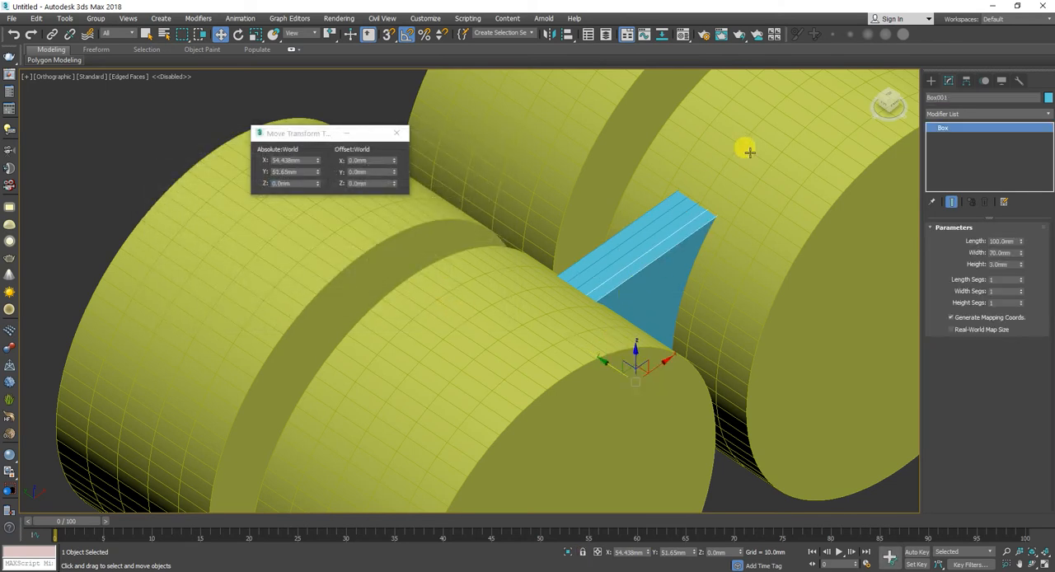
click(929, 79)
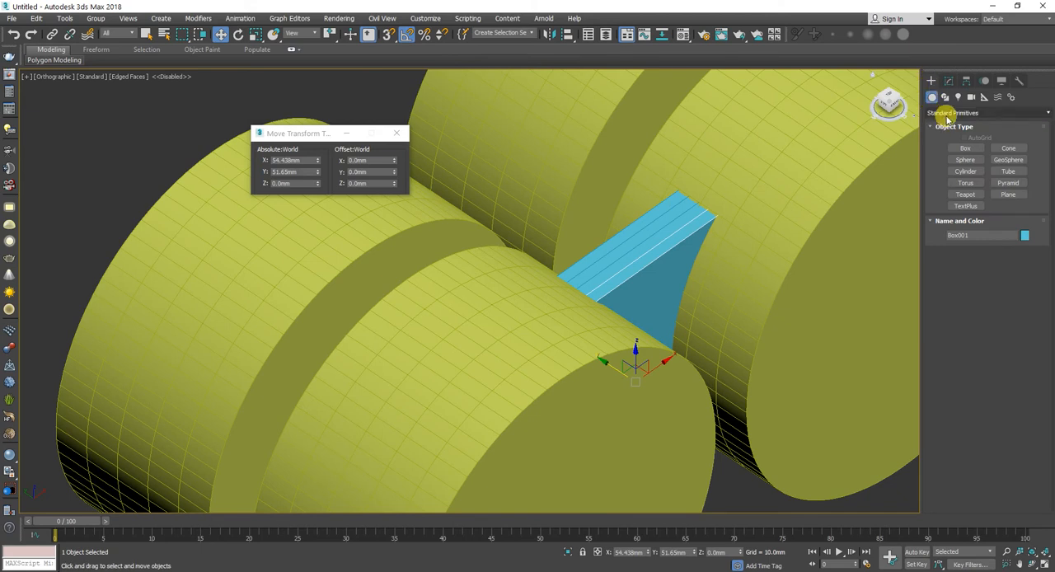
click(944, 113)
click(953, 144)
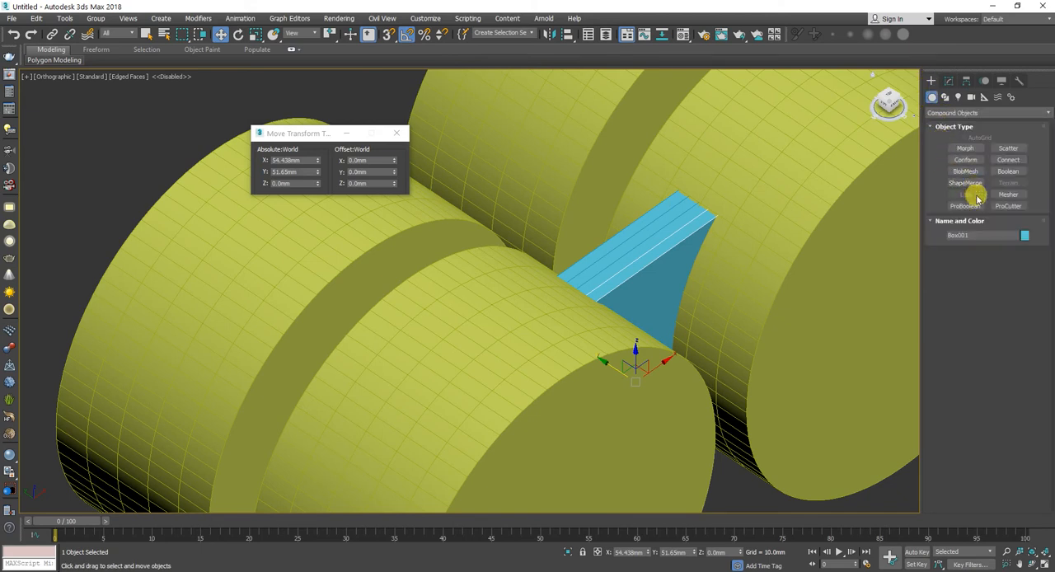
click(966, 206)
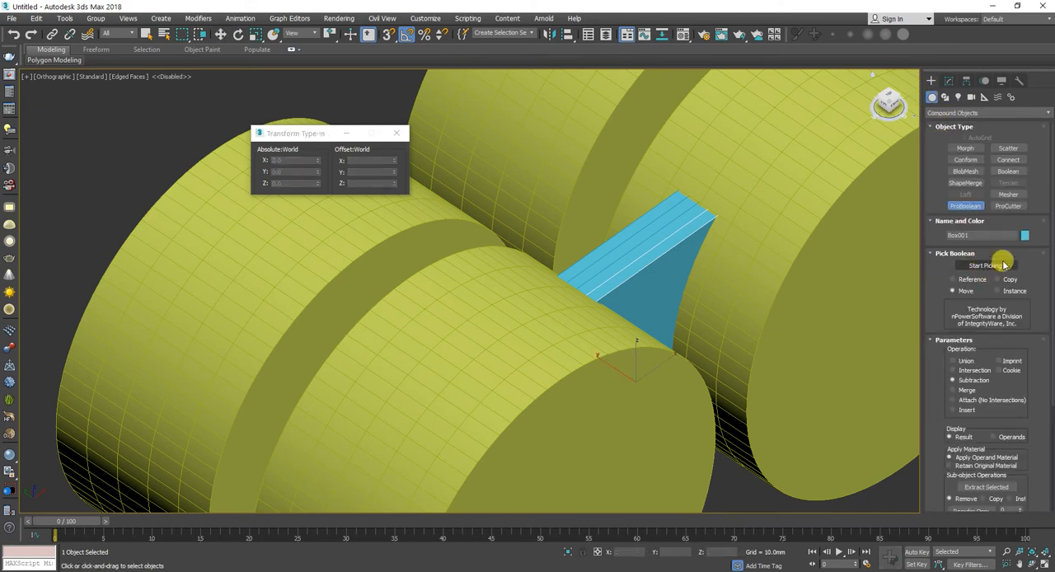
click(999, 266)
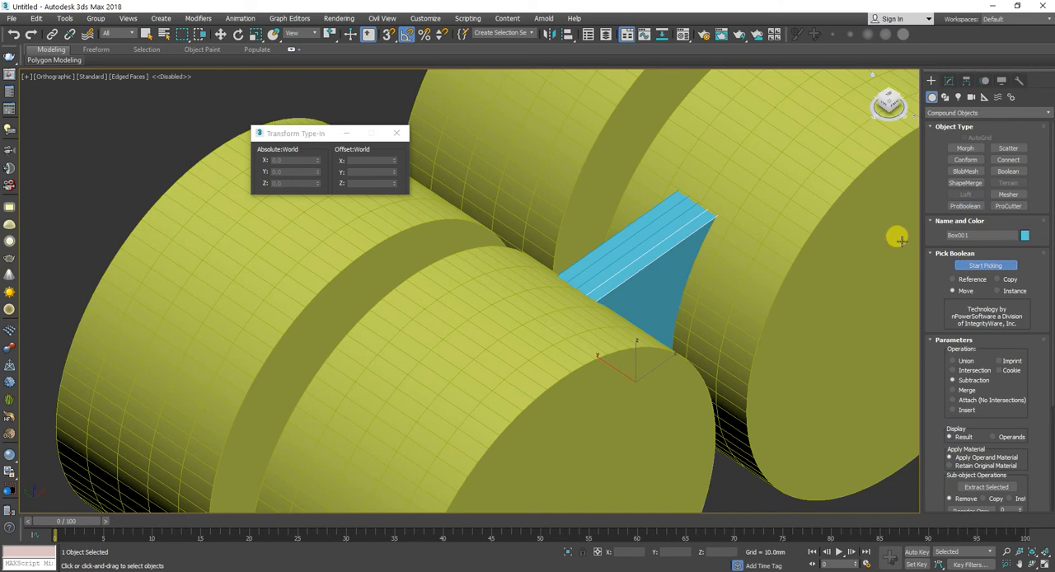
click(811, 235)
click(624, 365)
key(w)
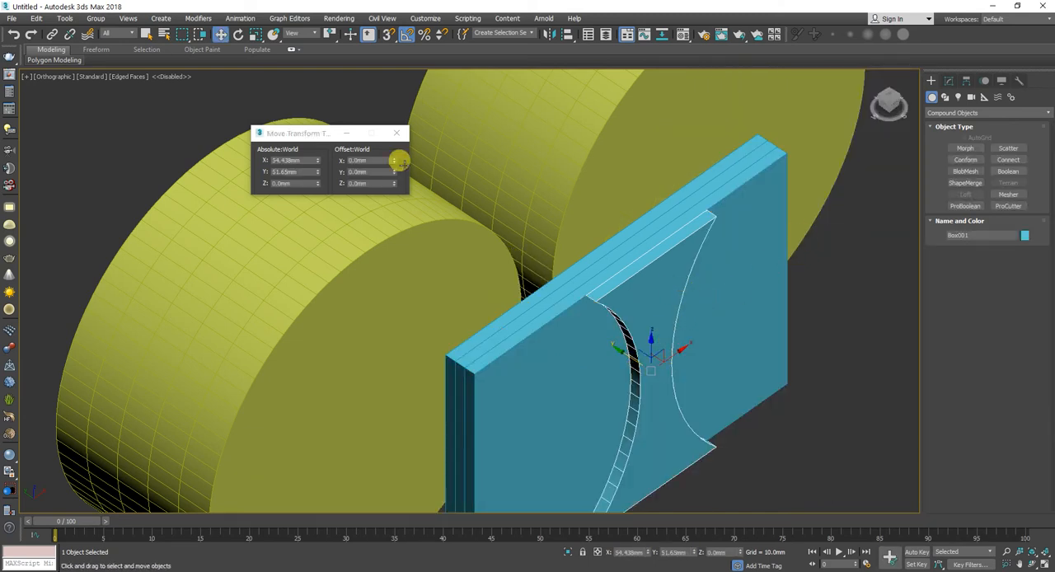
Step: Move the two spare cylinders together along Y until they cross the panel stack, without cloning them
click(338, 247)
ctrl+click(619, 137)
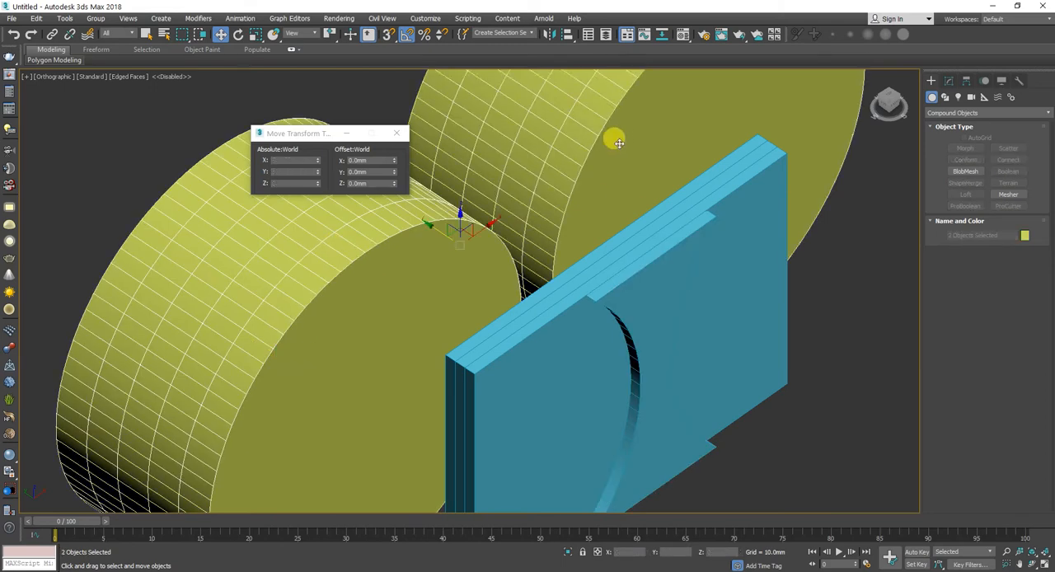
mouse_move(434, 230)
mouse_down()
mouse_move(473, 245)
mouse_move(564, 314)
mouse_move(577, 311)
mouse_up()
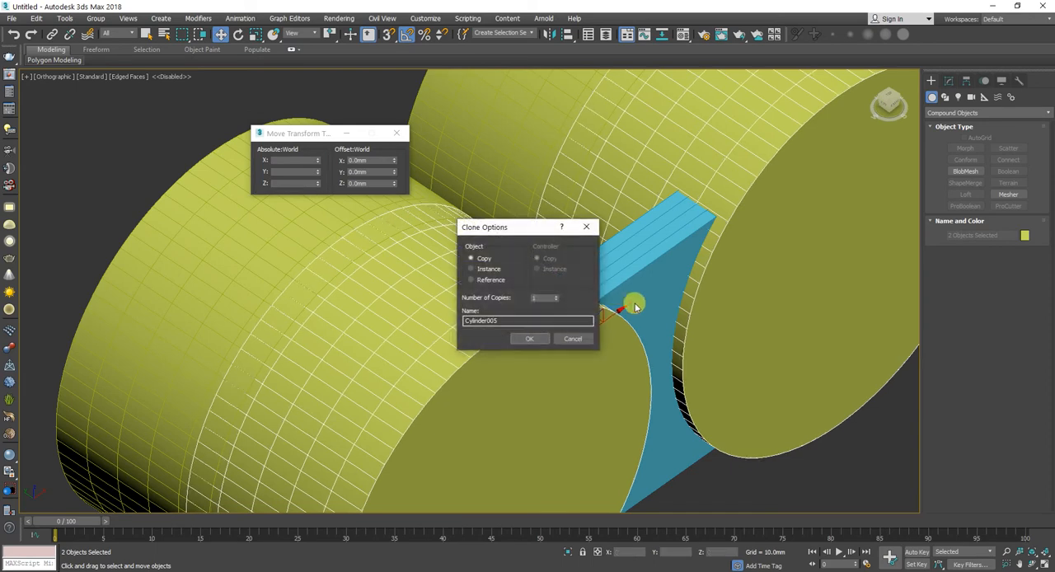
click(568, 337)
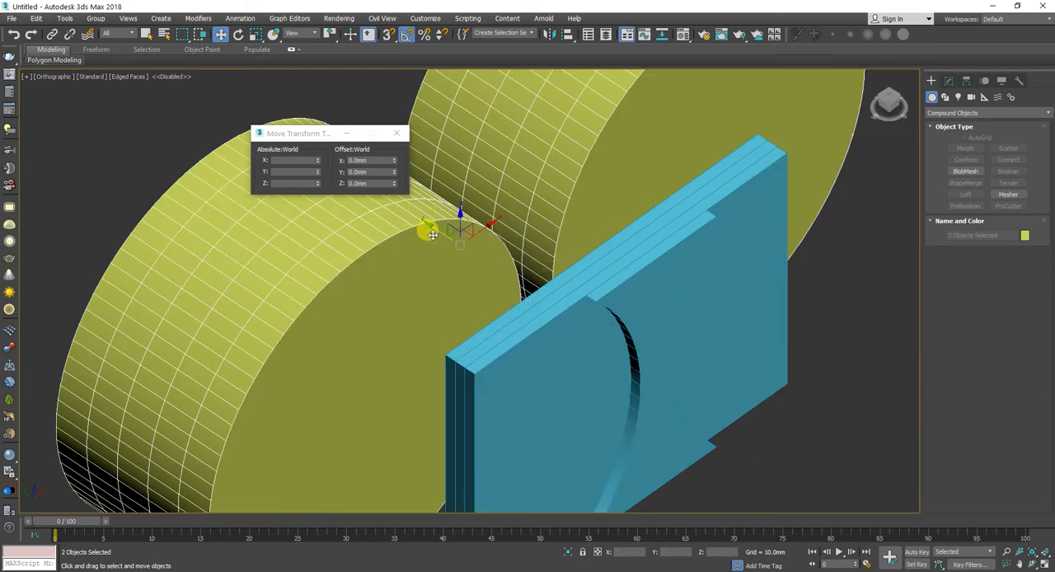
drag(435, 231, 586, 305)
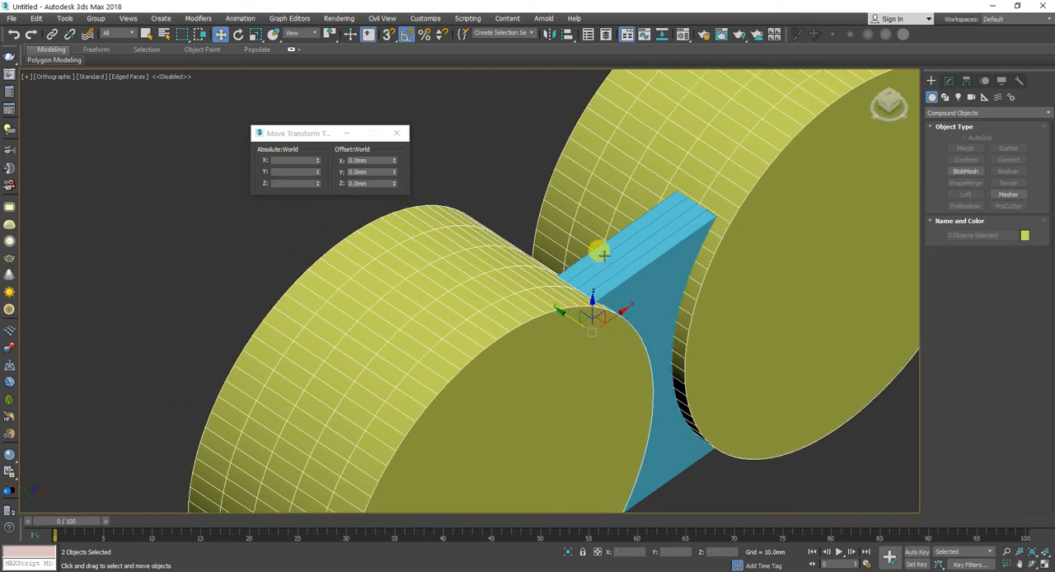
middle_drag(604, 254, 600, 255)
Step: Set the width of the second panel, directly behind the cut front panel, to 65 mm
key(f)
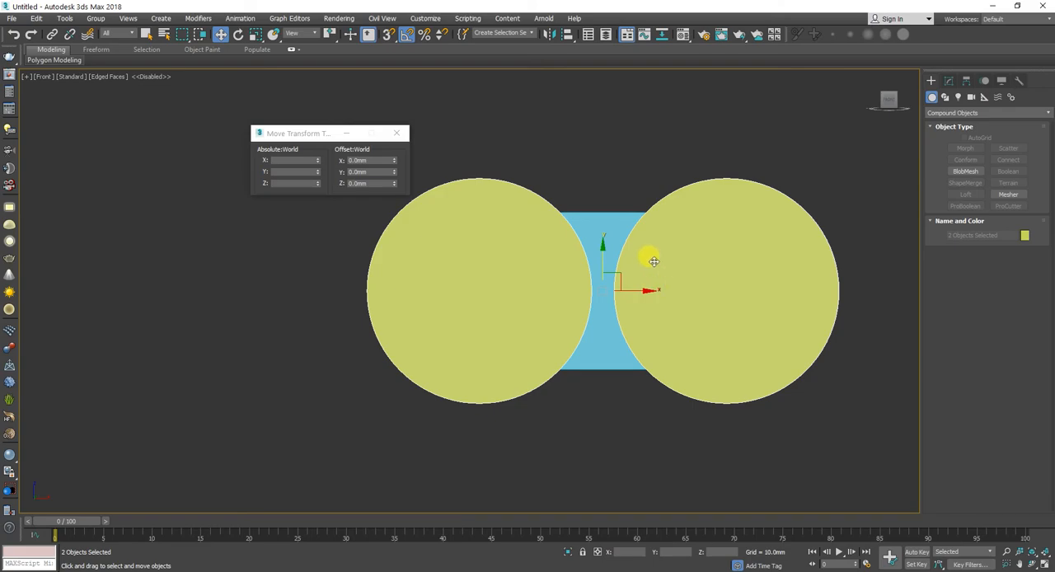
key(F3)
alt+middle_drag(590, 228, 617, 266)
scroll(617, 251, up, 6)
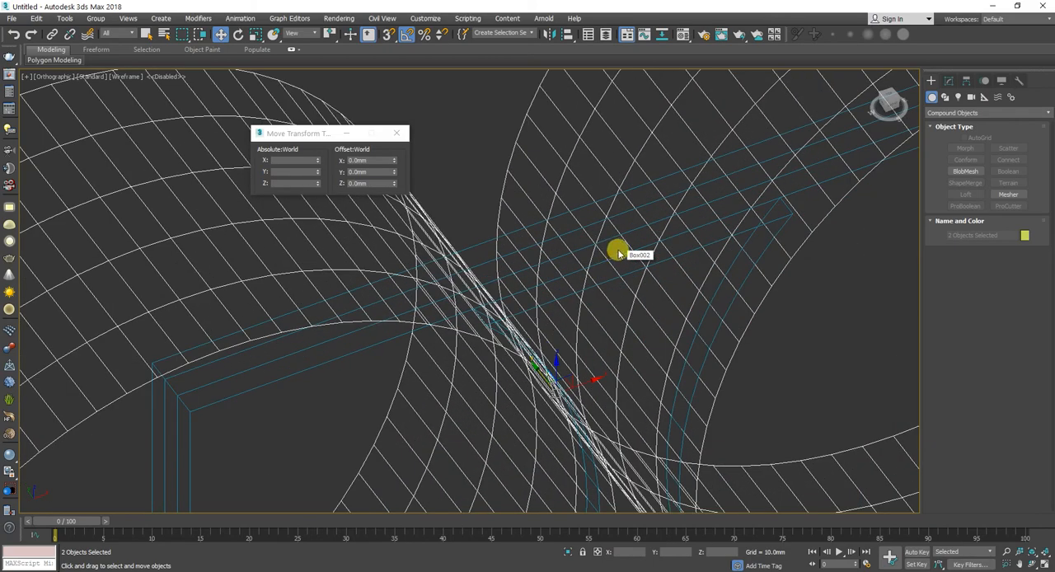
key(F3)
click(597, 244)
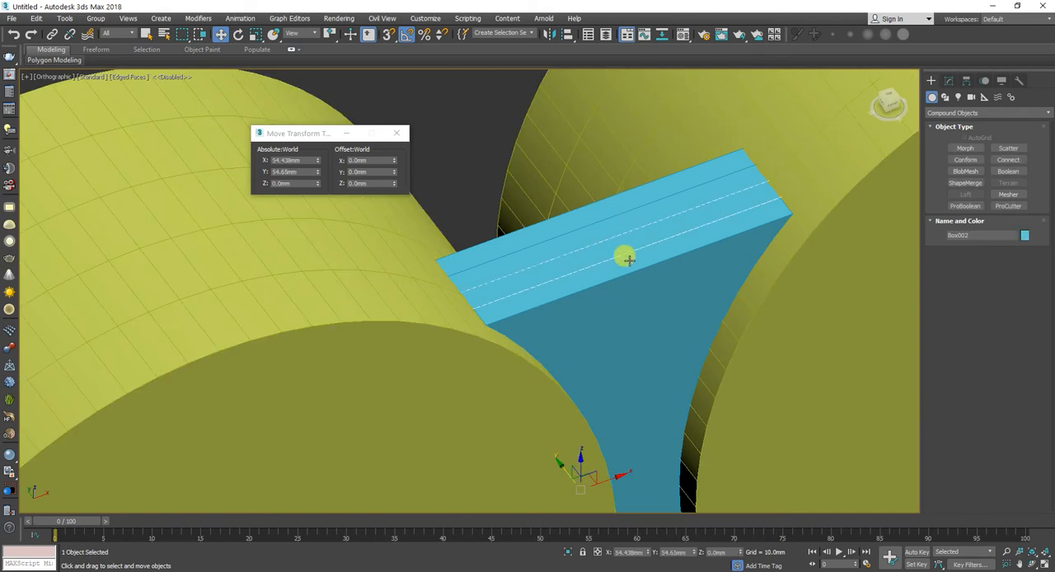
key(f)
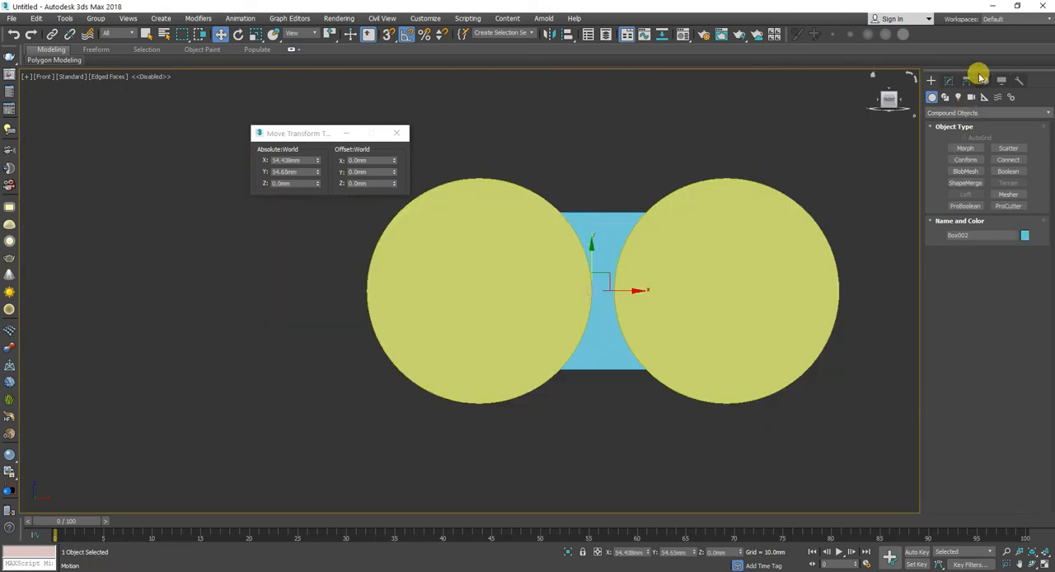
click(949, 82)
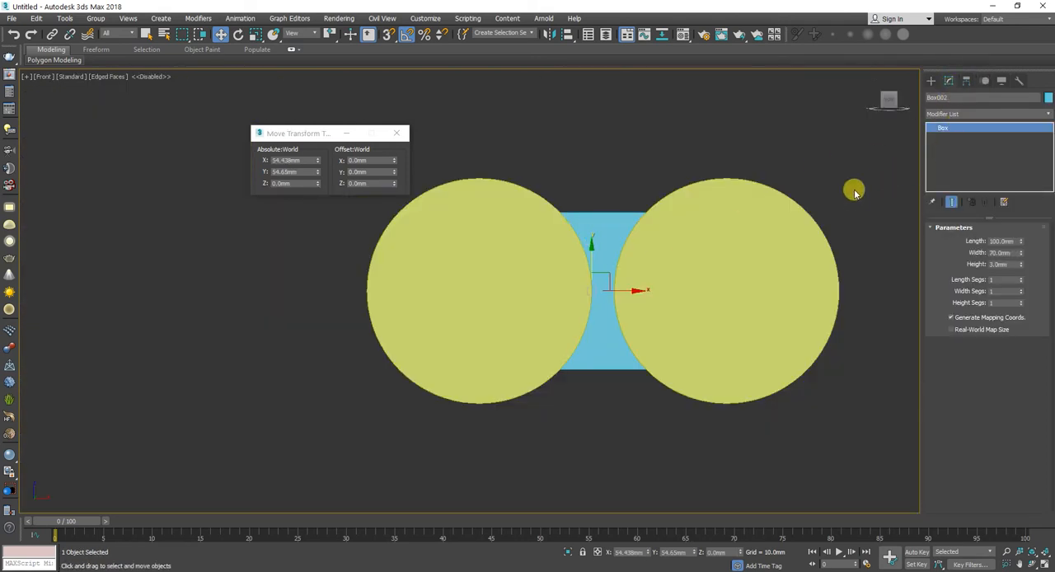
key(F3)
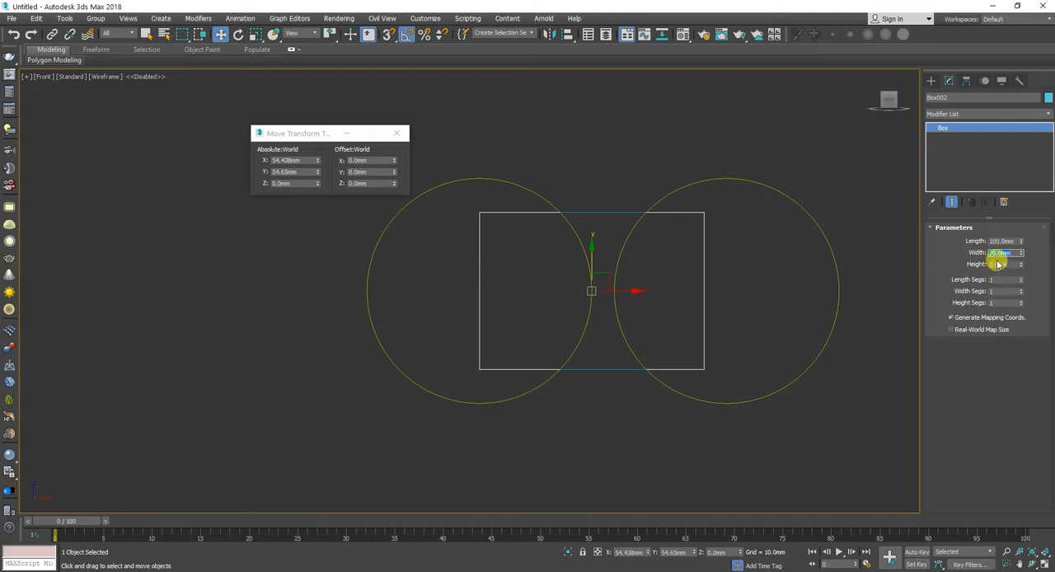
key(Return)
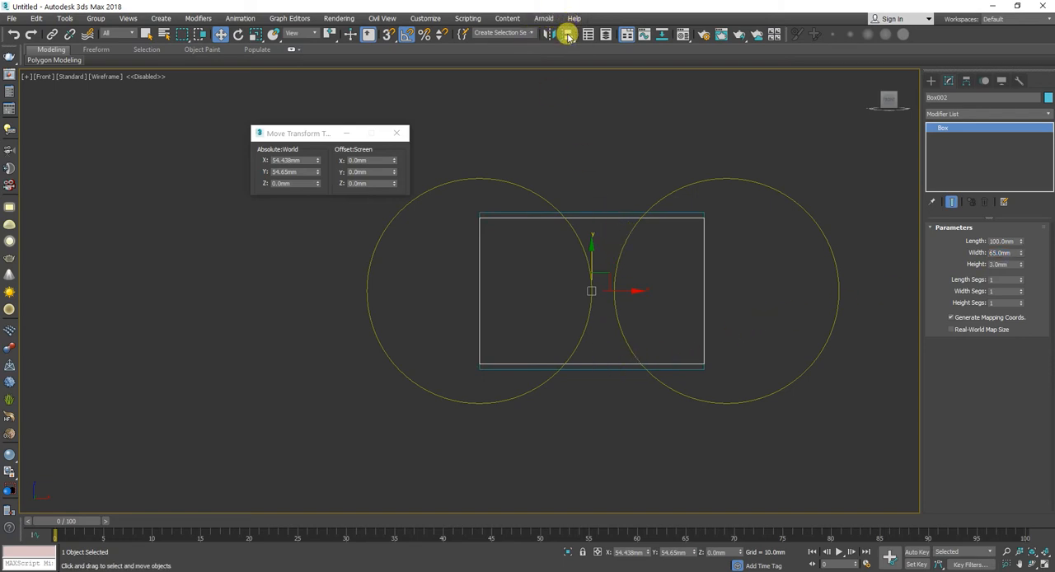
Step: Align the second panel vertically so its lower edge matches the lower edge of the neighbouring 70 mm panel
click(568, 34)
click(619, 210)
click(708, 188)
click(708, 188)
click(742, 188)
click(700, 213)
click(759, 215)
click(748, 349)
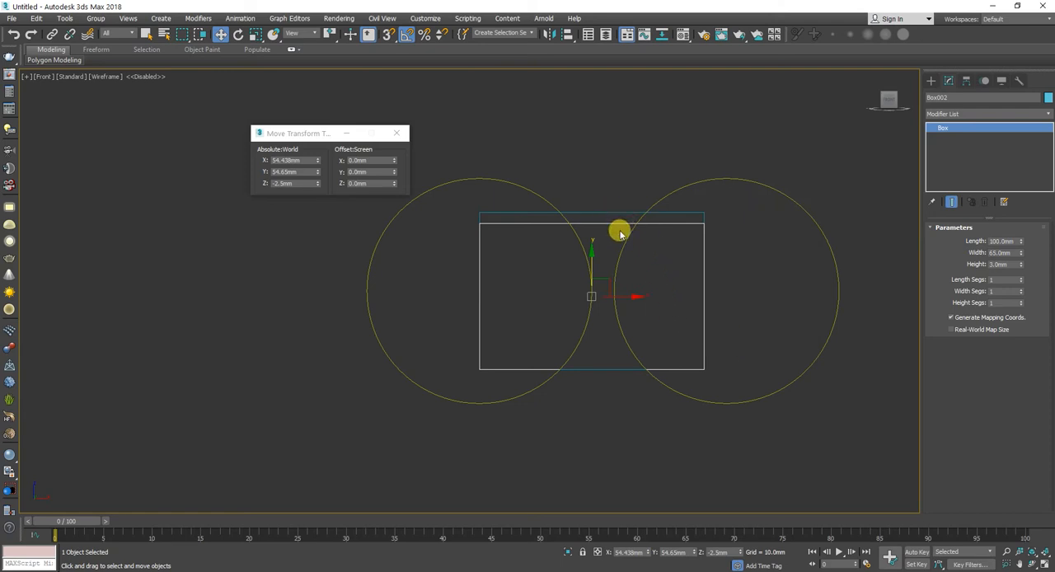
Step: Offset the higher-X cylinder along X by 5 mm in the Front view
click(655, 200)
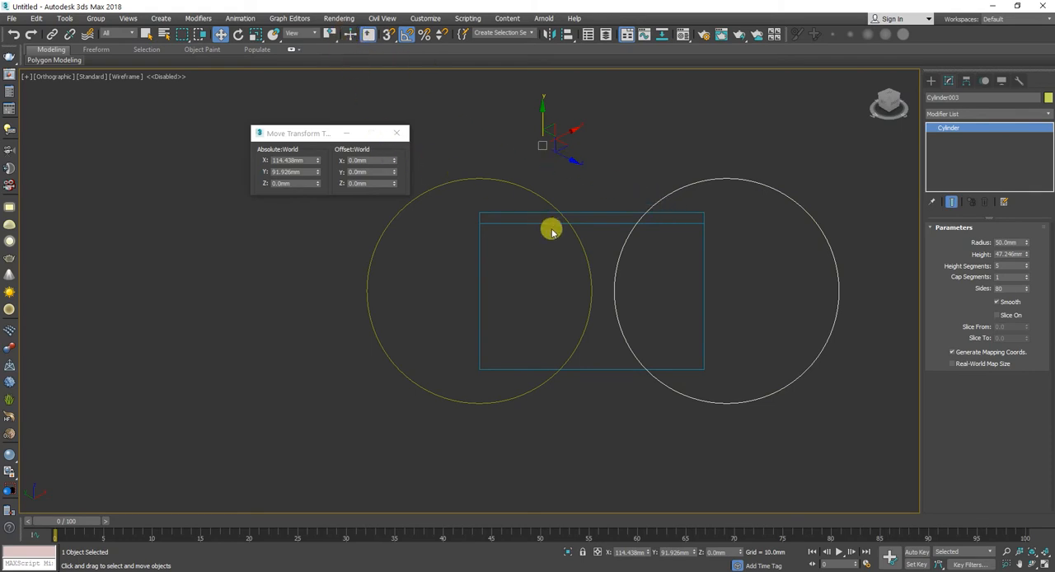
alt+middle_drag(494, 256, 491, 260)
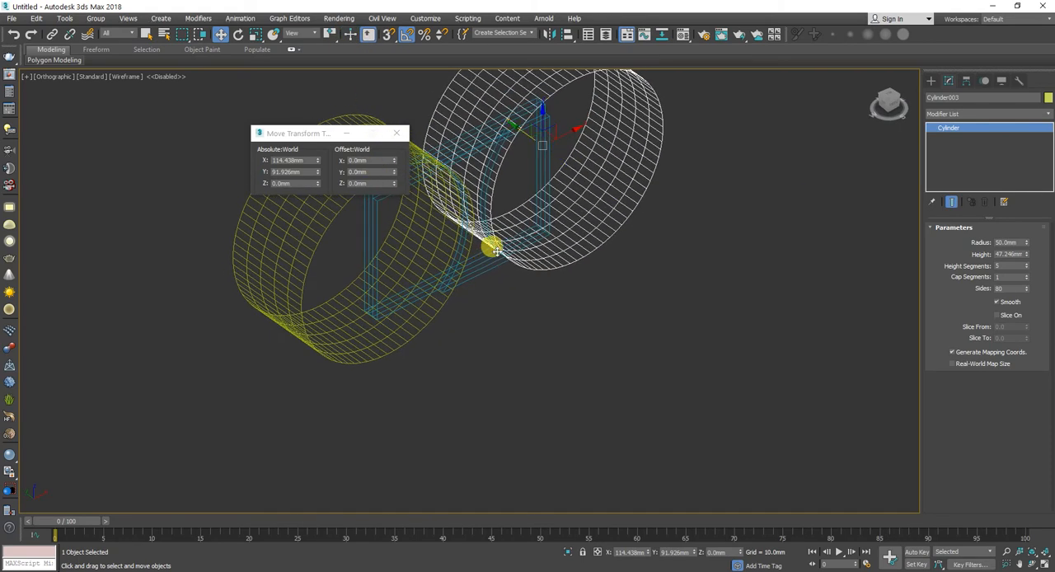
key(f)
click(360, 160)
right_click(367, 159)
key(Escape)
text(5)
key(Return)
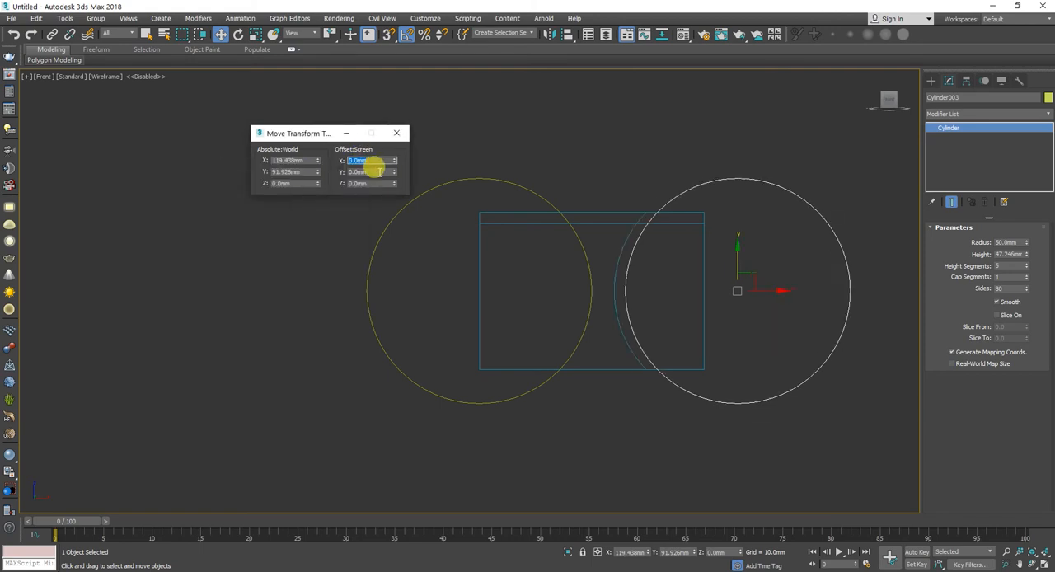
Step: Offset the lower-X cylinder along X by -5 mm and return to the Front view
click(523, 185)
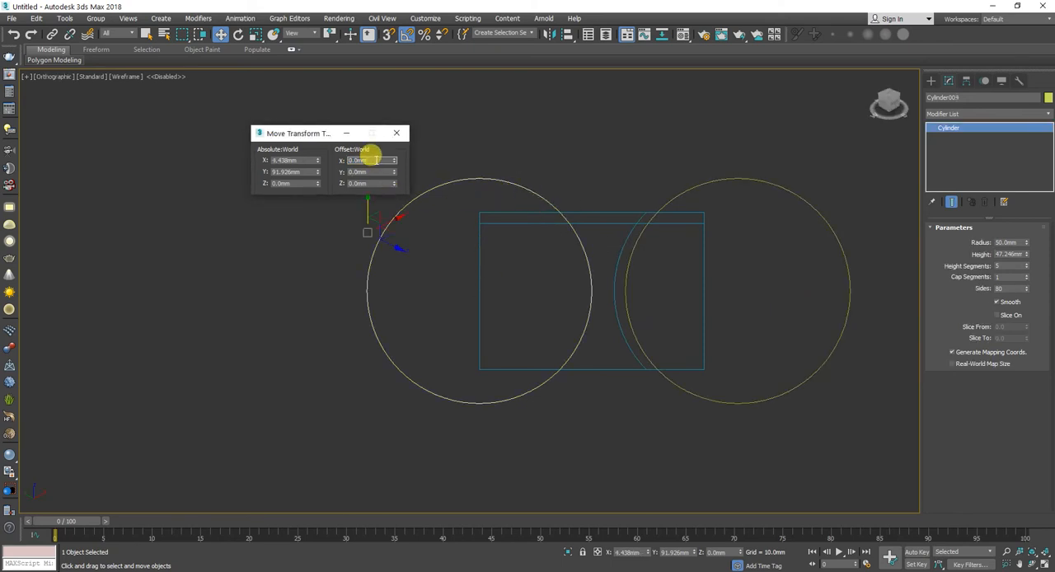
key(Return)
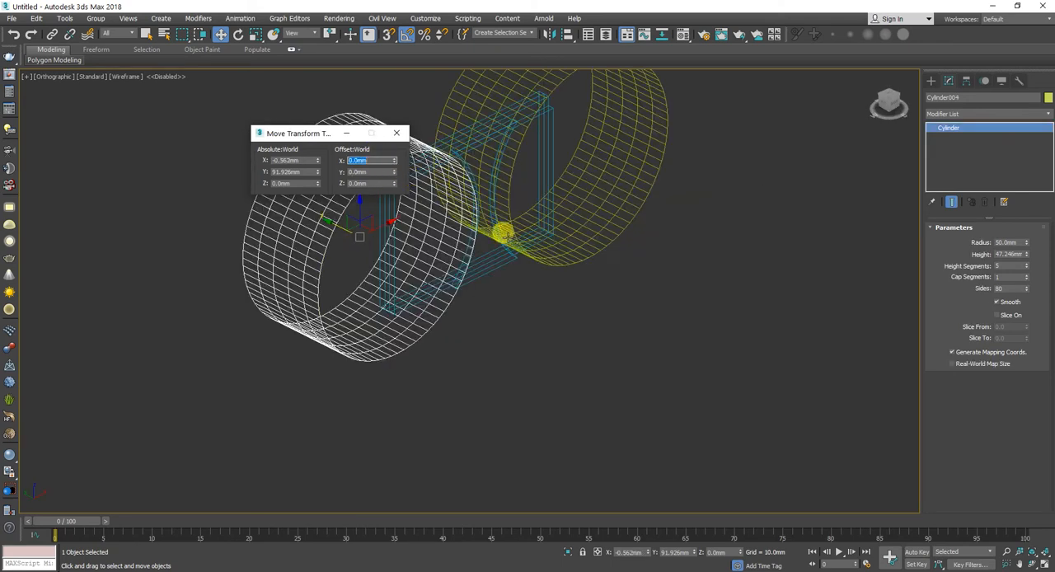
middle_click(594, 290)
key(f)
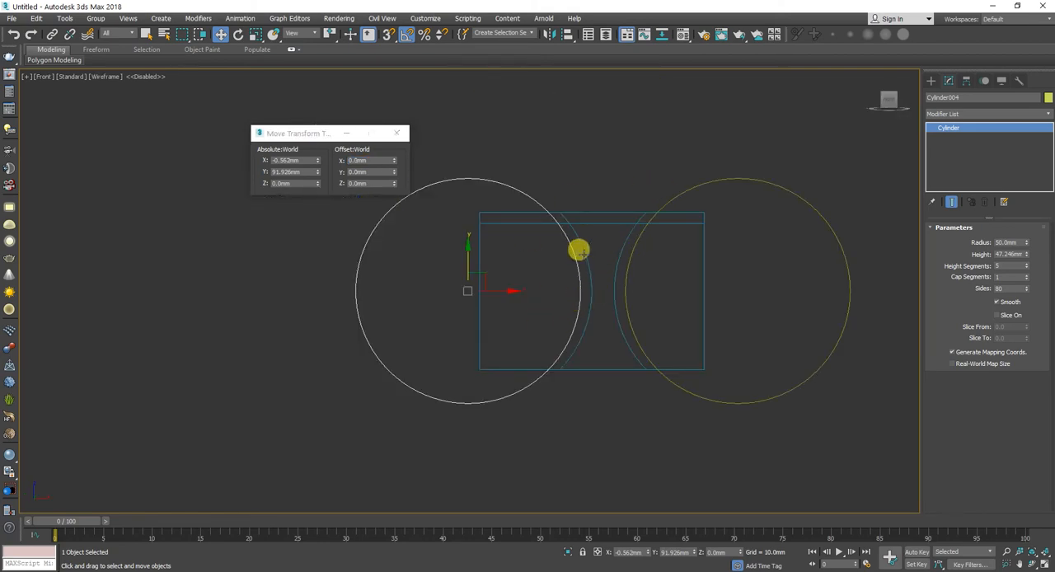
Step: Clone both cylinders together along Y as one set of copies, placed behind the originals
alt+middle_drag(550, 262, 569, 277)
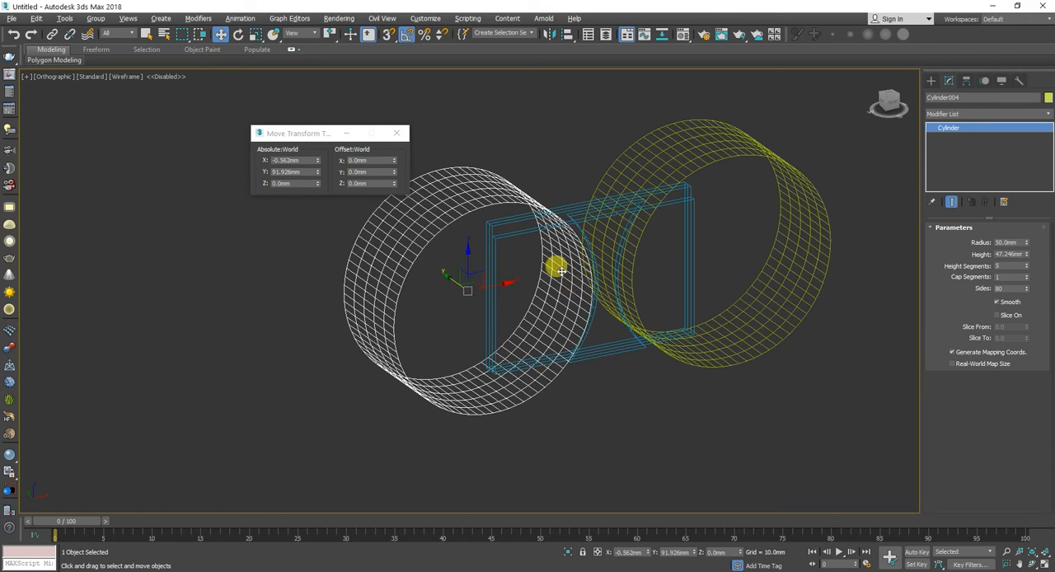
ctrl+click(654, 168)
shift+drag(570, 255, 510, 212)
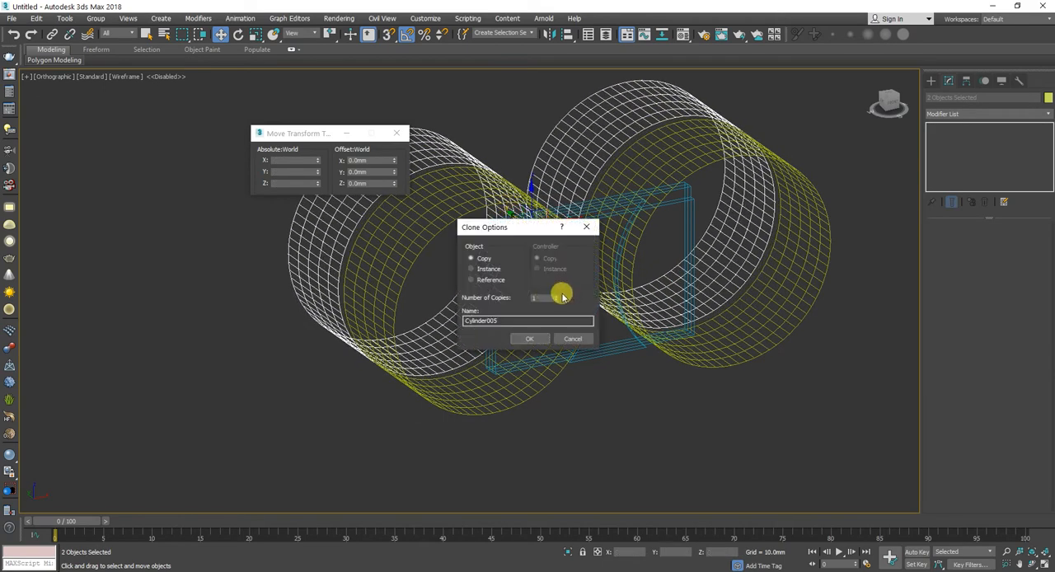
click(526, 337)
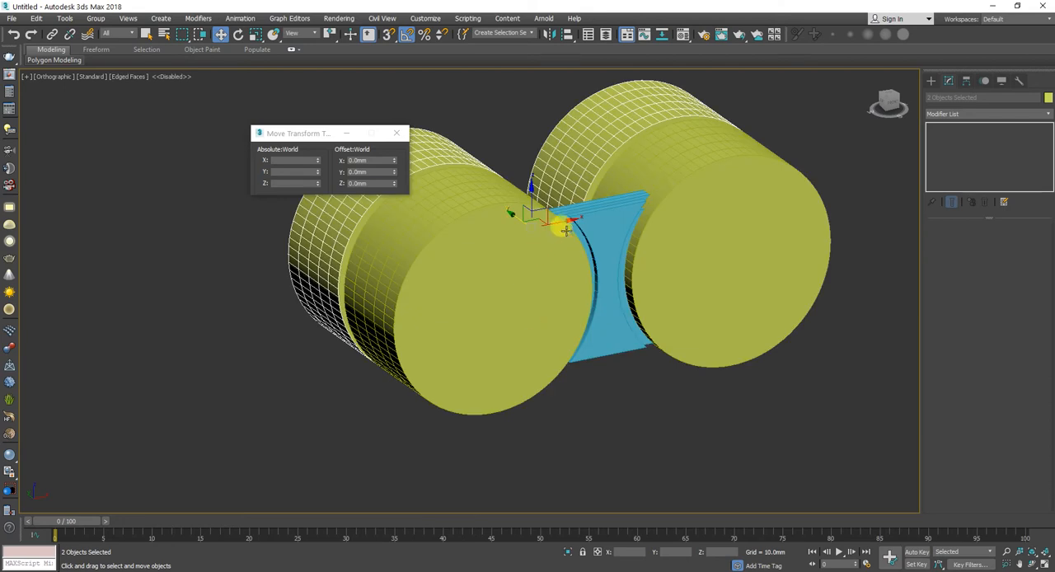
Step: Subtract the two front cylinders from the 65 mm wide second panel with ProBoolean
scroll(577, 227, up, 3)
click(567, 224)
scroll(567, 224, up, 2)
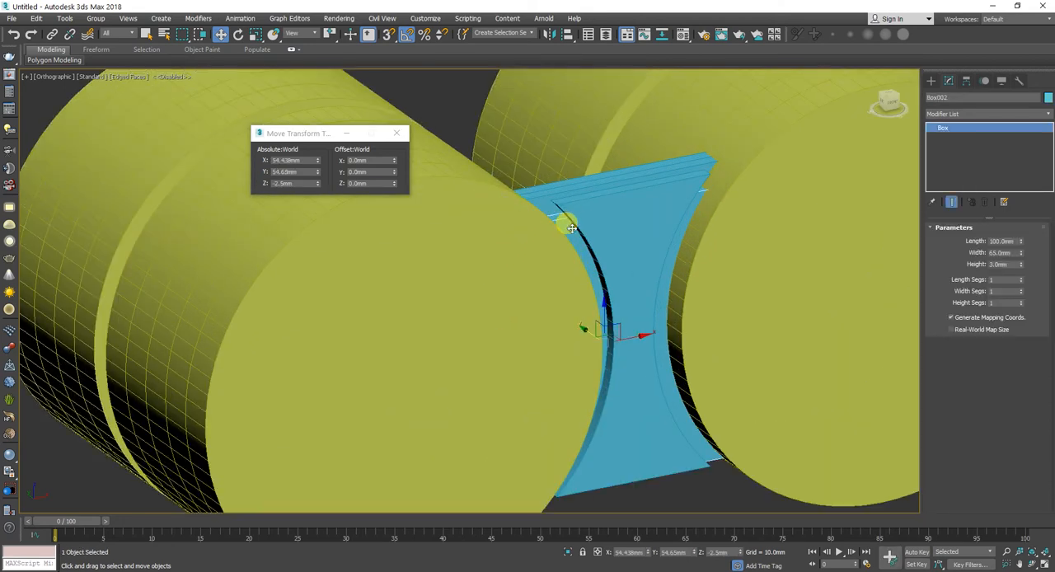
click(930, 80)
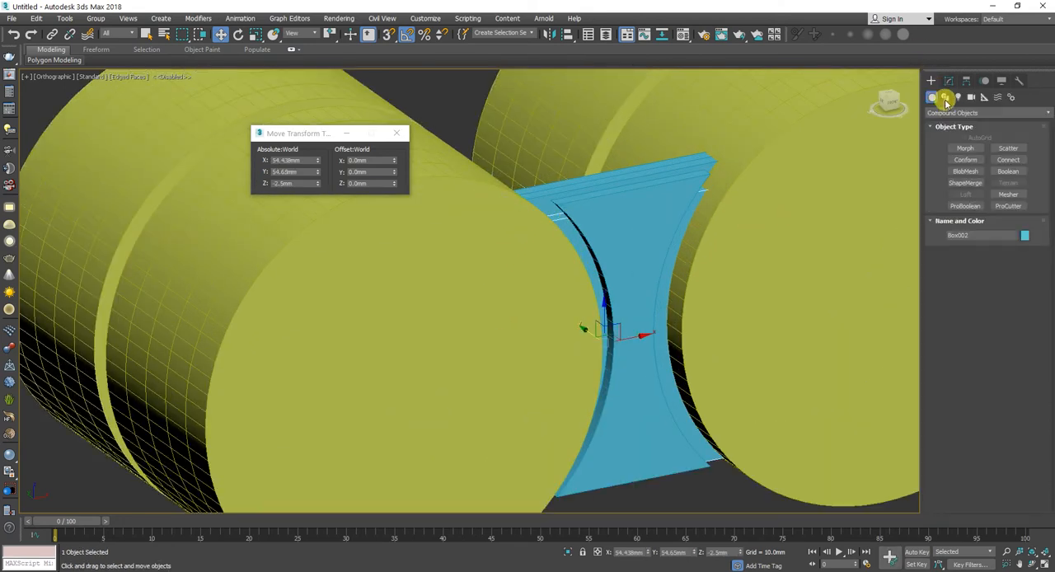
click(973, 207)
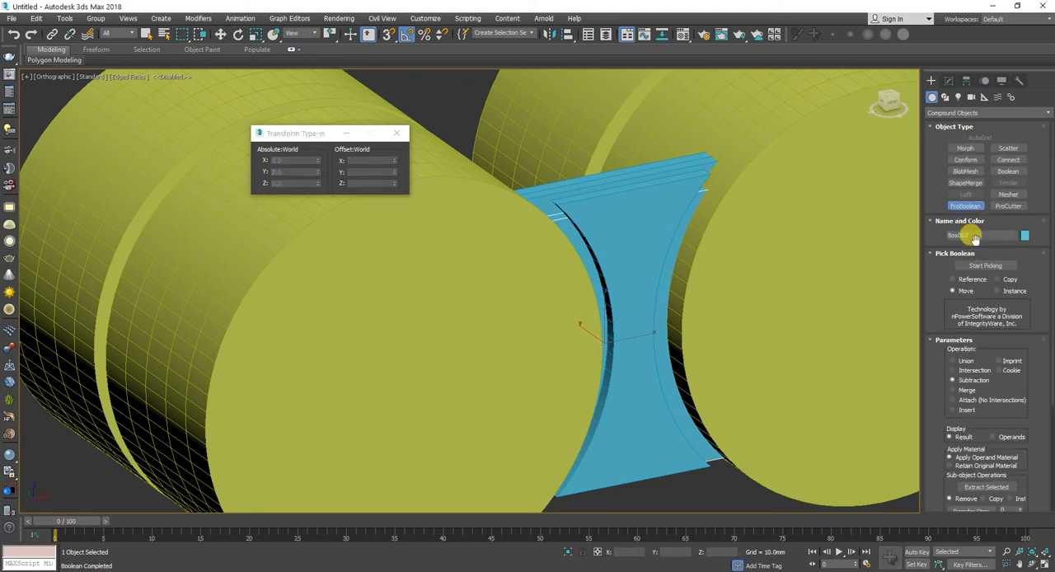
click(981, 266)
click(739, 223)
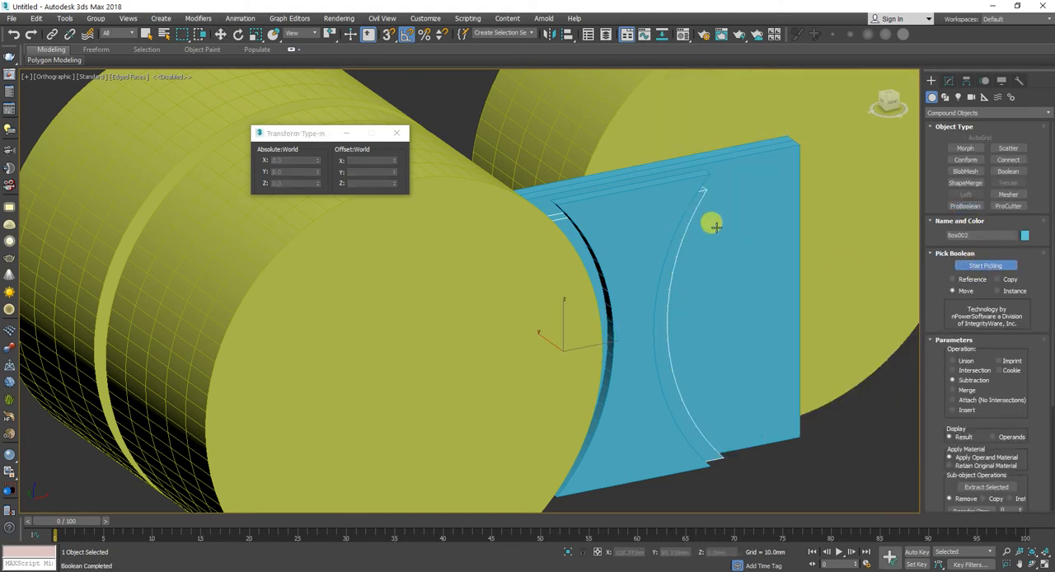
click(544, 267)
key(w)
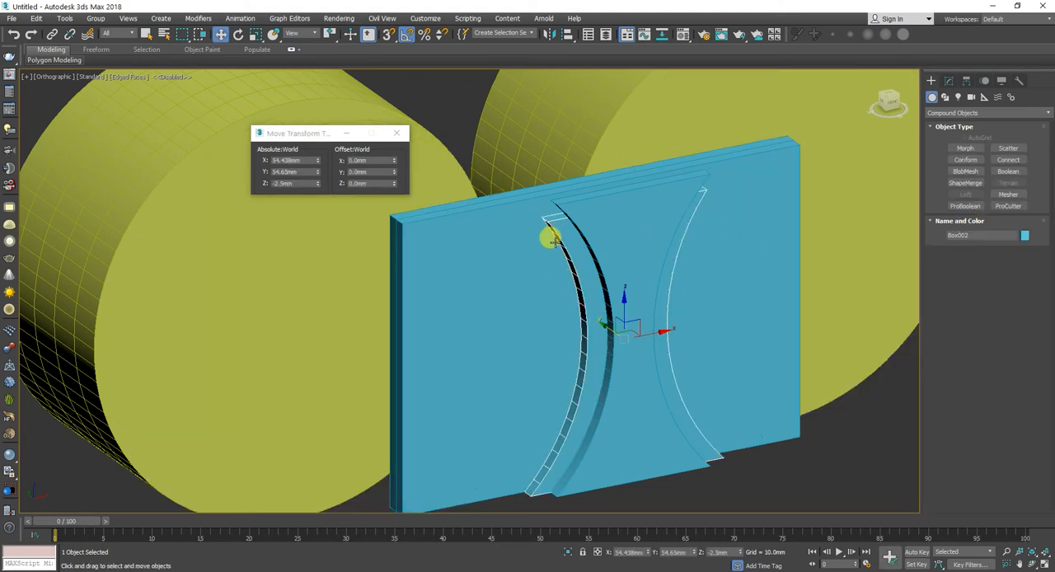
Step: Set the width of the third panel, directly behind the cut second panel, to 60 mm
click(525, 273)
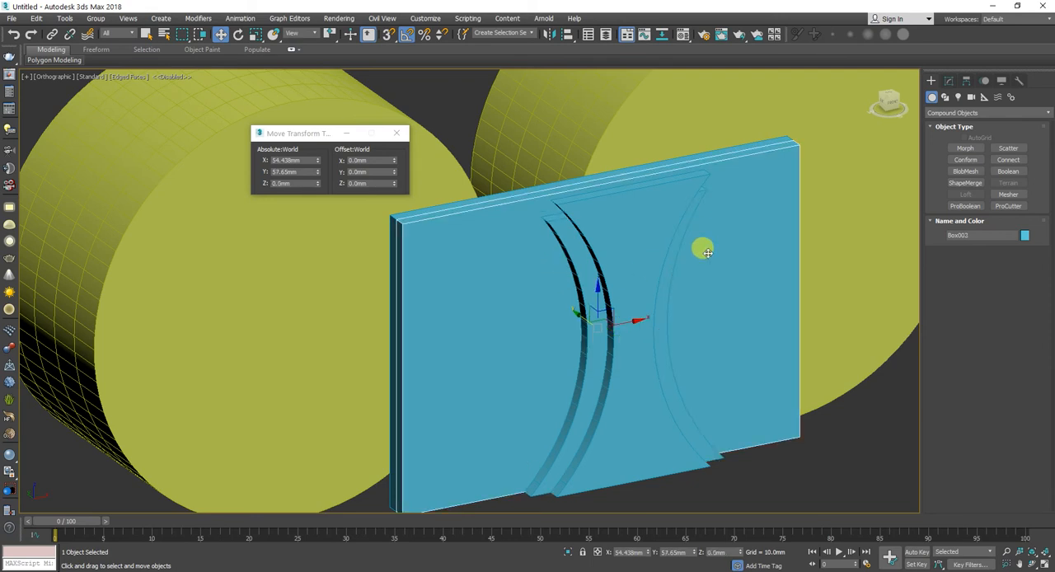
click(948, 81)
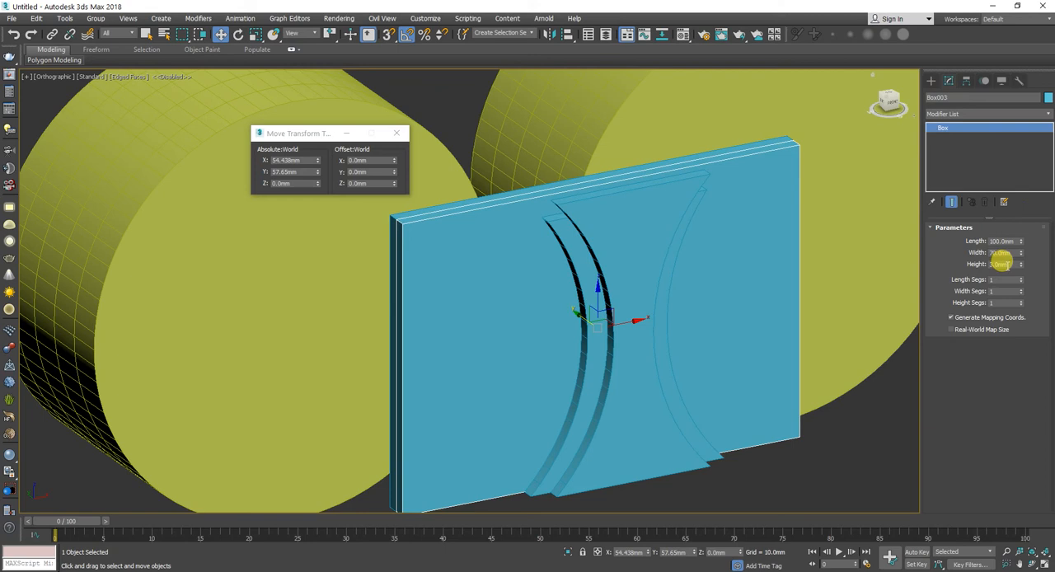
double_click(1001, 252)
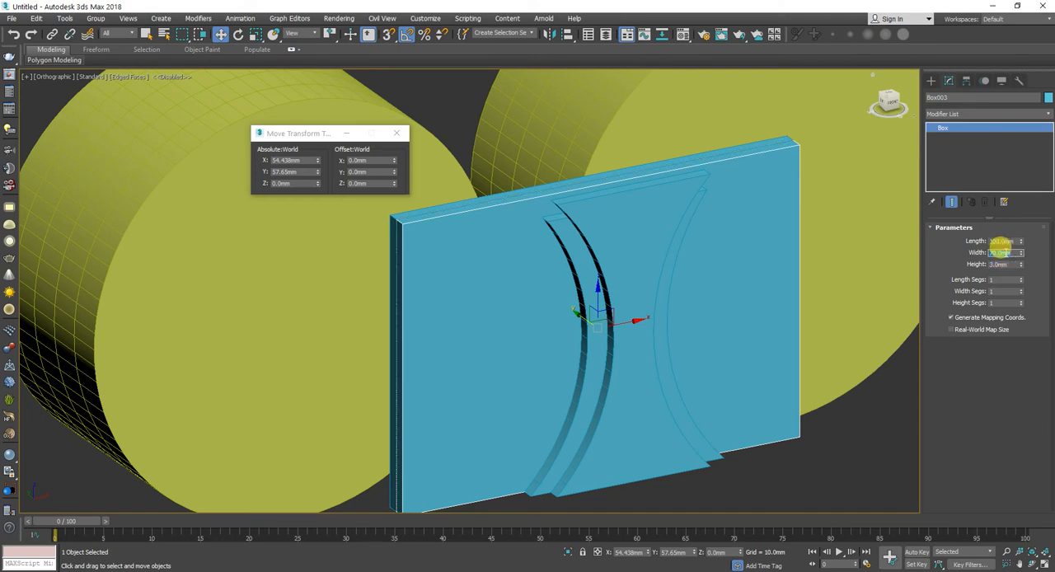
text(60)
key(Return)
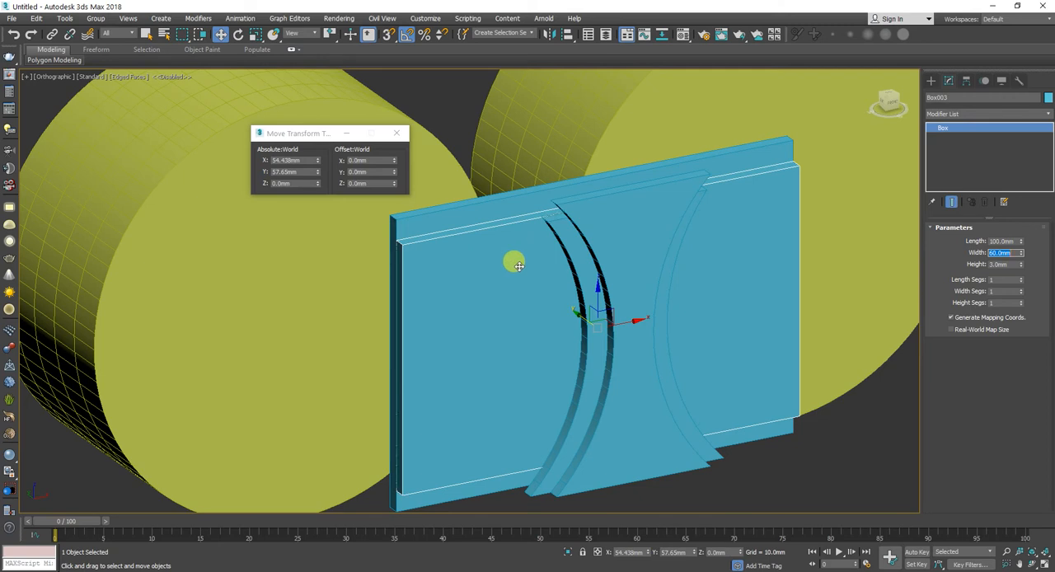
Step: Align the third panel to the front panel in Z only, matching minimum to minimum
click(568, 34)
click(629, 239)
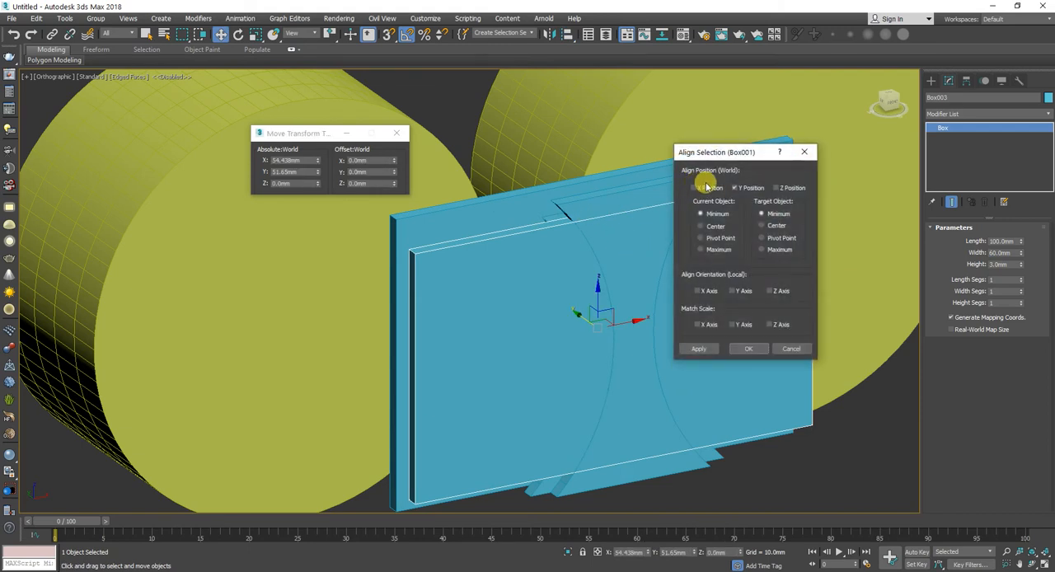
click(735, 188)
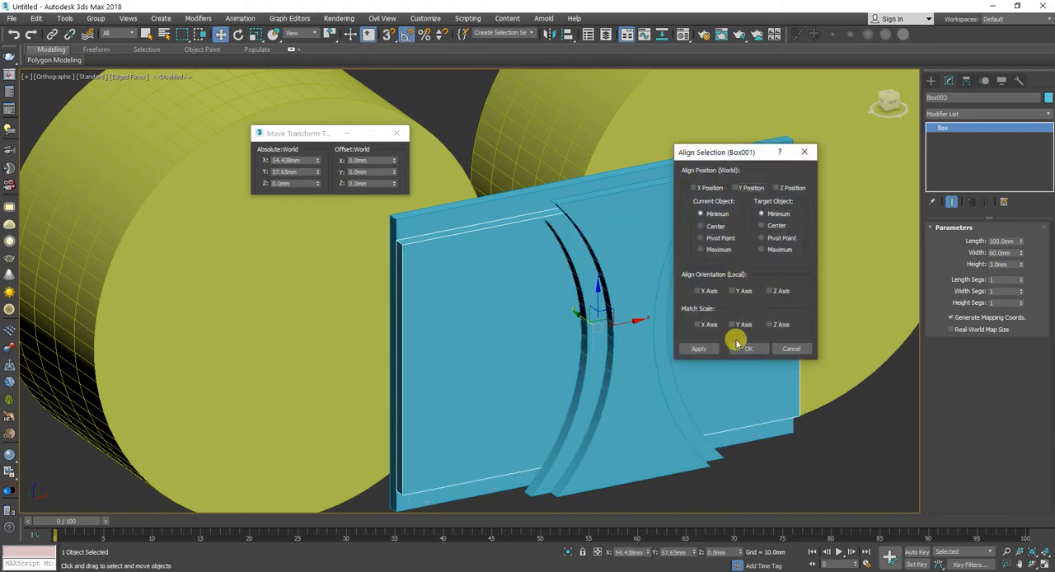
click(788, 191)
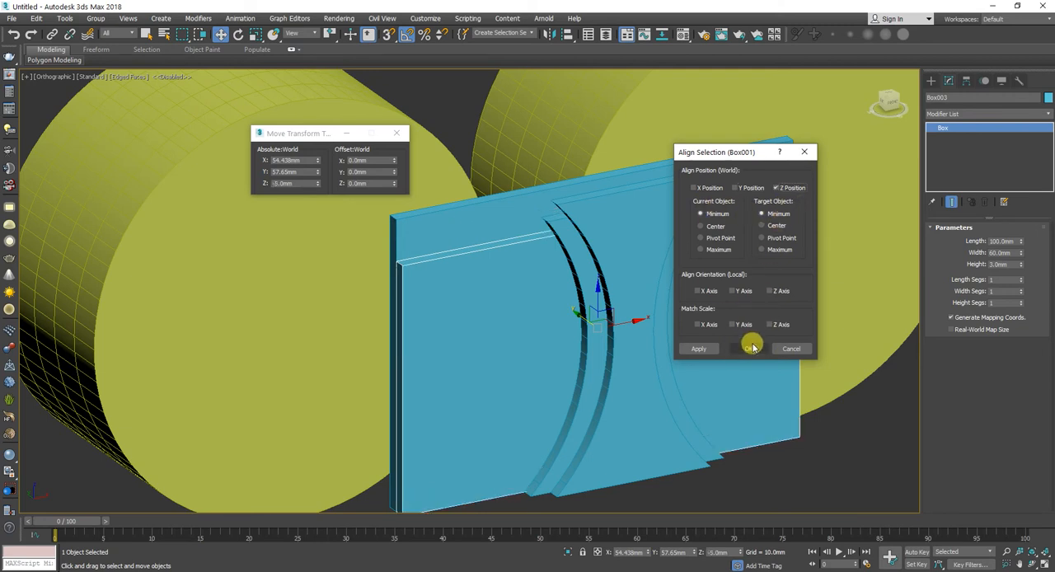
click(749, 348)
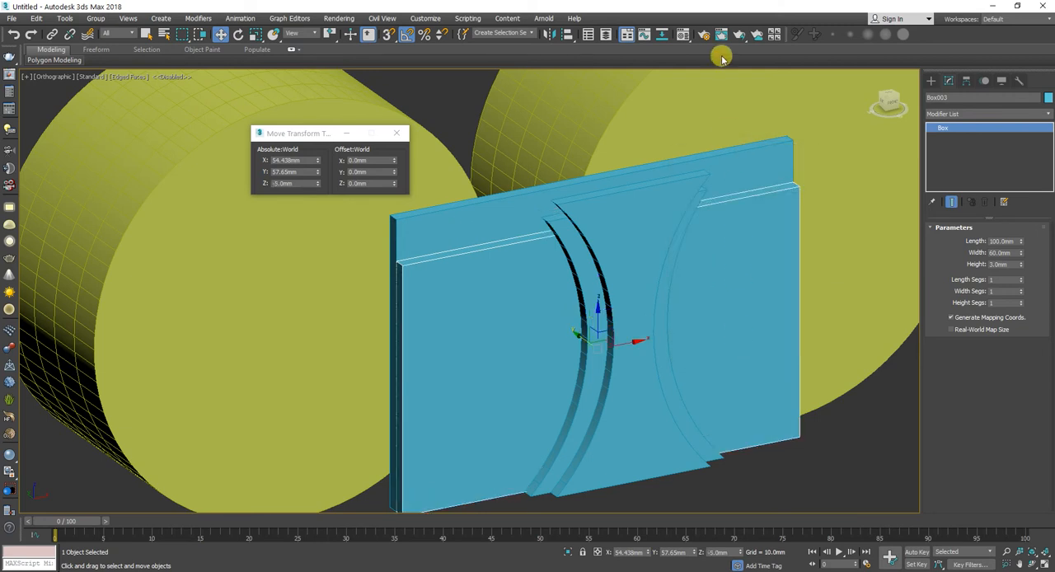
Step: Move the two remaining cylinders together along Y until they cross the panel stack
click(700, 100)
ctrl+click(368, 236)
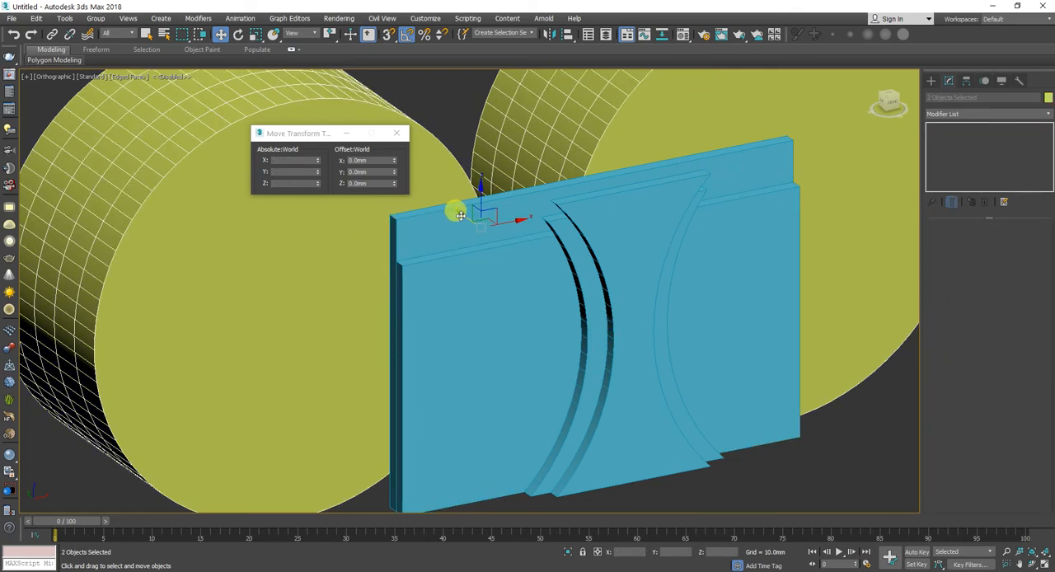
drag(460, 215, 580, 274)
Step: Spread the two cylinders apart along X, offsetting the higher-X one by 5 mm and the lower-X one by -5 mm
click(789, 152)
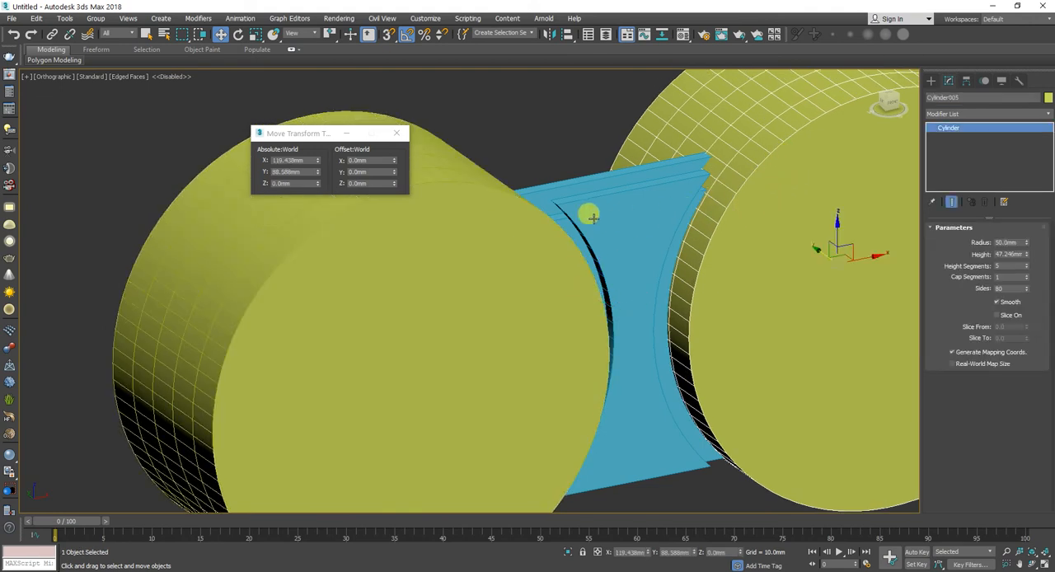
click(365, 159)
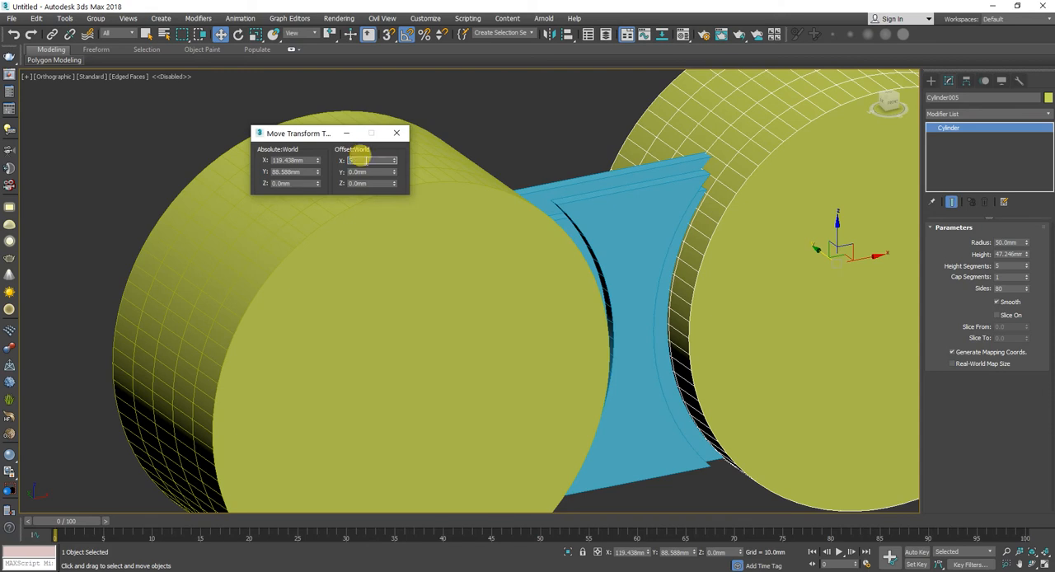
text(-120)
key(Return)
click(381, 296)
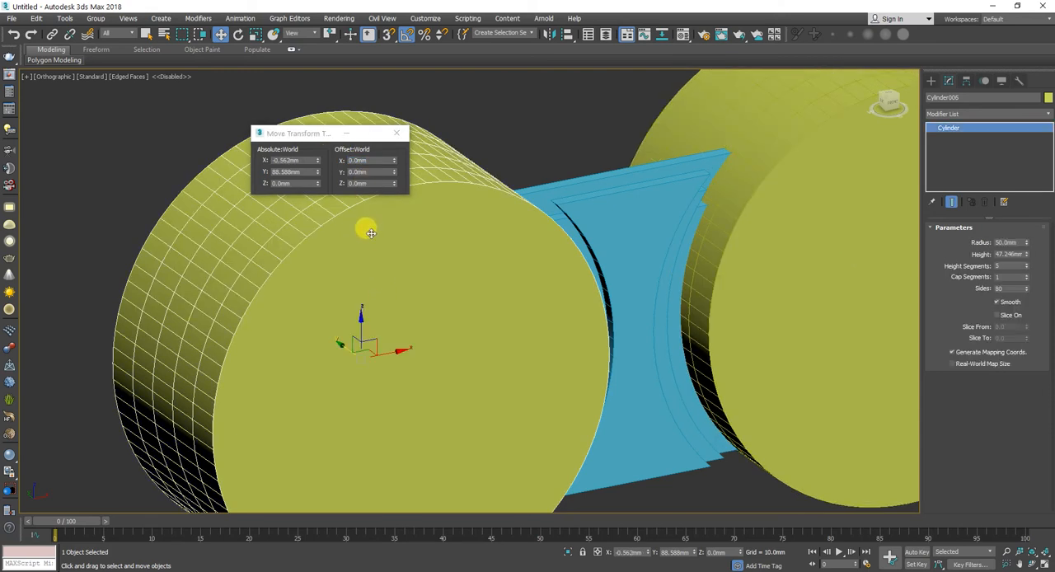
click(365, 159)
text(-5)
key(Return)
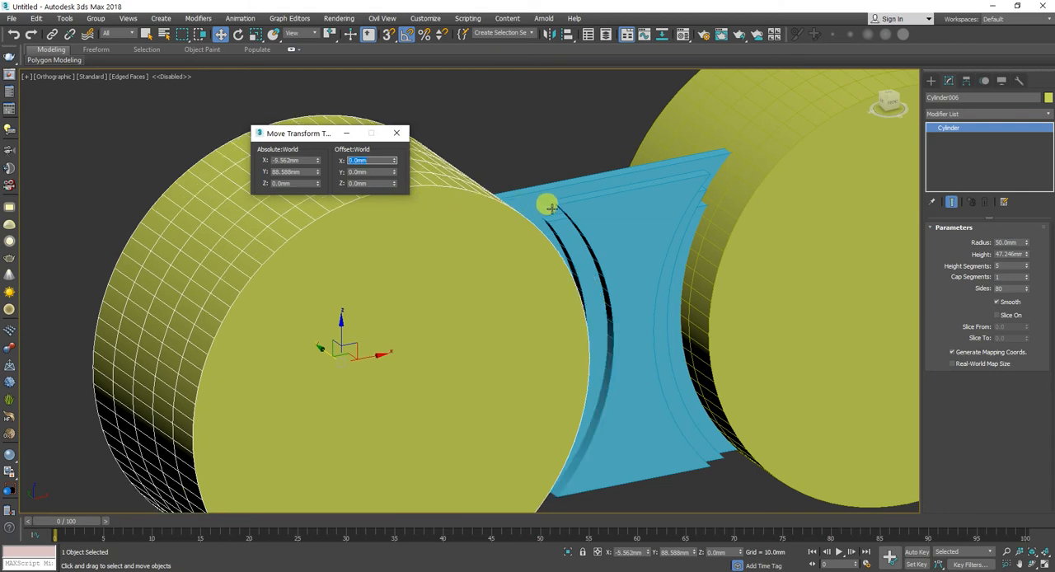
Step: Clone the two spread cylinders together along Y, a short distance behind the originals
click(540, 229)
click(483, 278)
ctrl+click(765, 224)
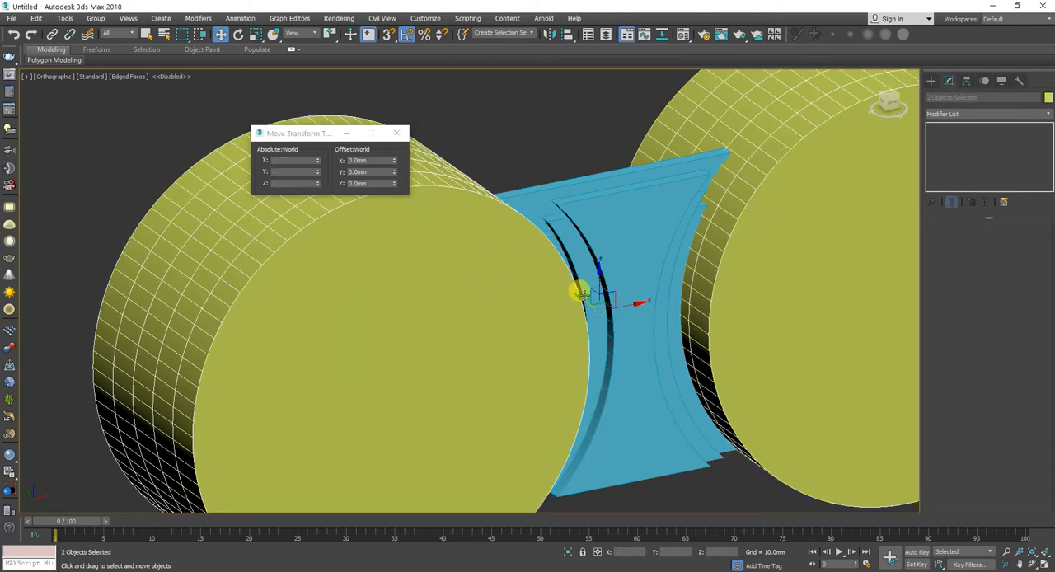
drag(581, 298, 558, 275)
click(532, 333)
Step: Subtract the two front cylinders from the 60 mm wide third panel with ProBoolean
click(549, 239)
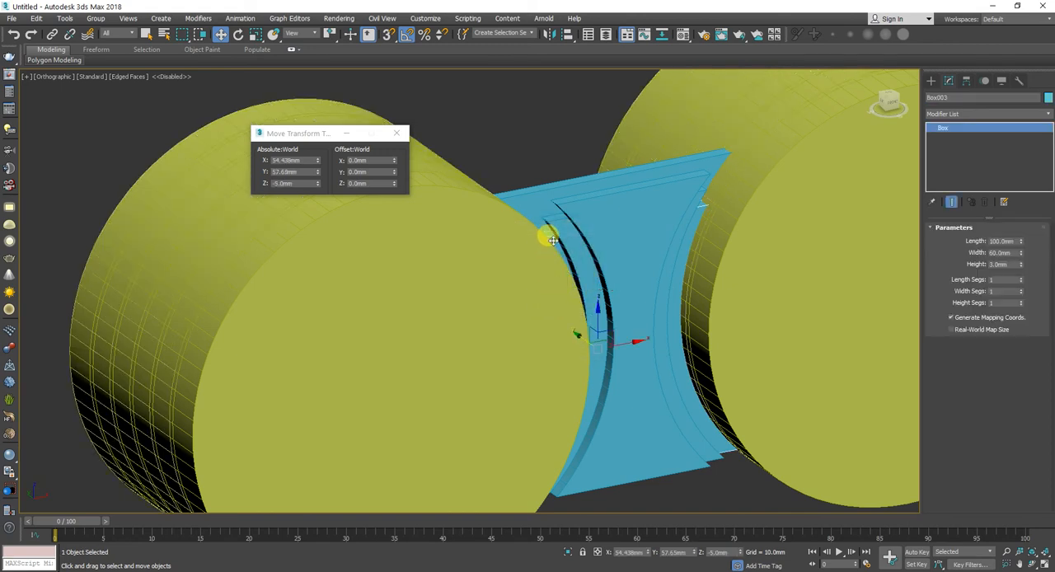
click(932, 80)
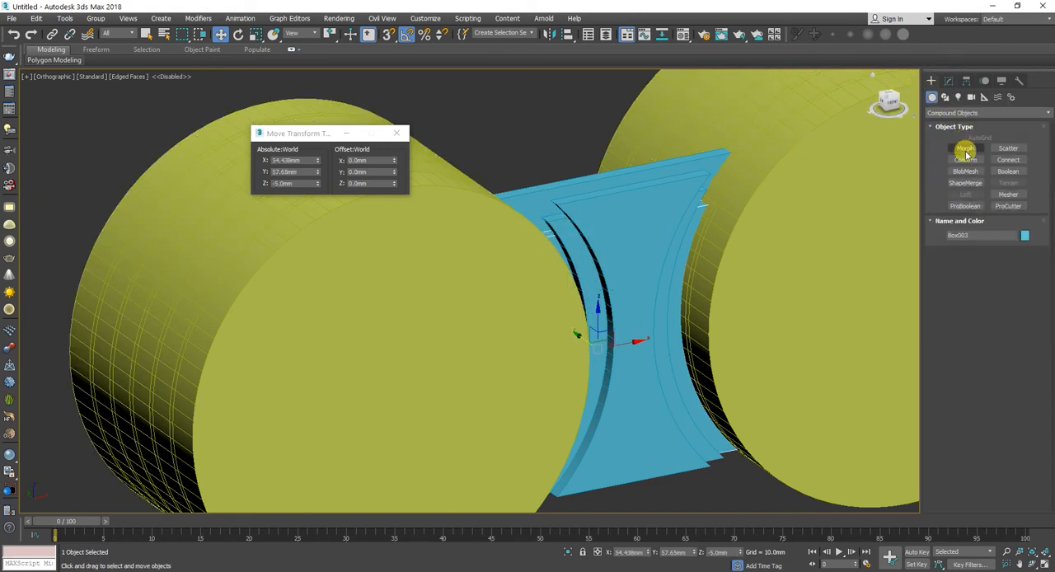
click(965, 206)
click(979, 265)
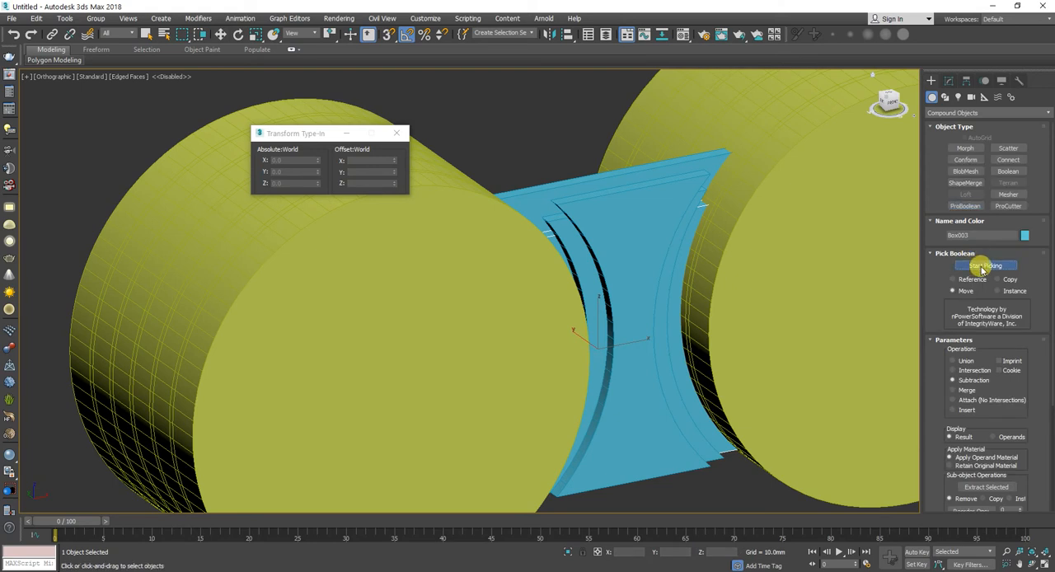
click(732, 245)
click(535, 301)
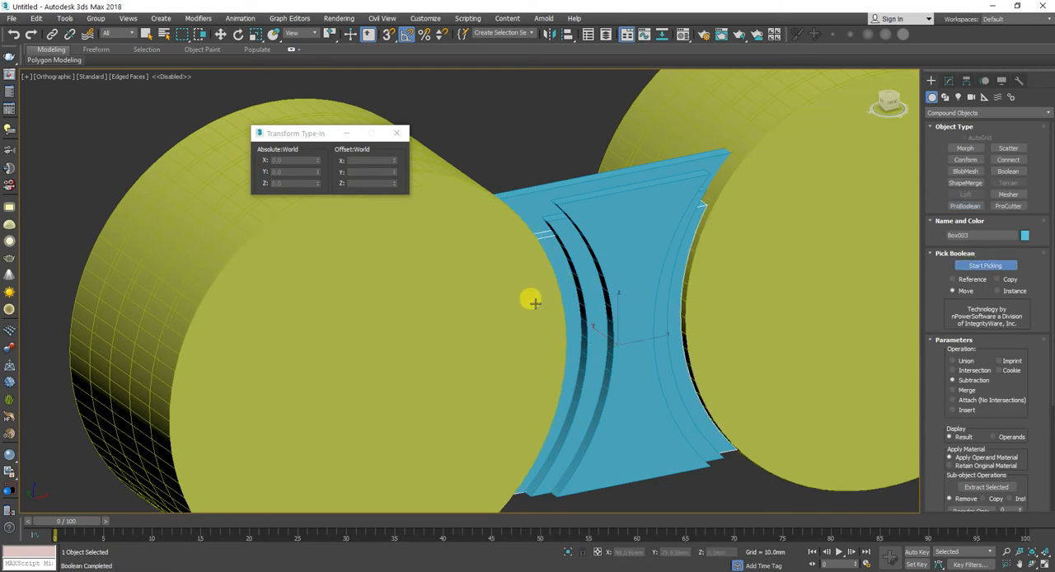
key(w)
Step: Set the width of the fourth panel, directly behind the cut third panel, to 55 mm
click(538, 198)
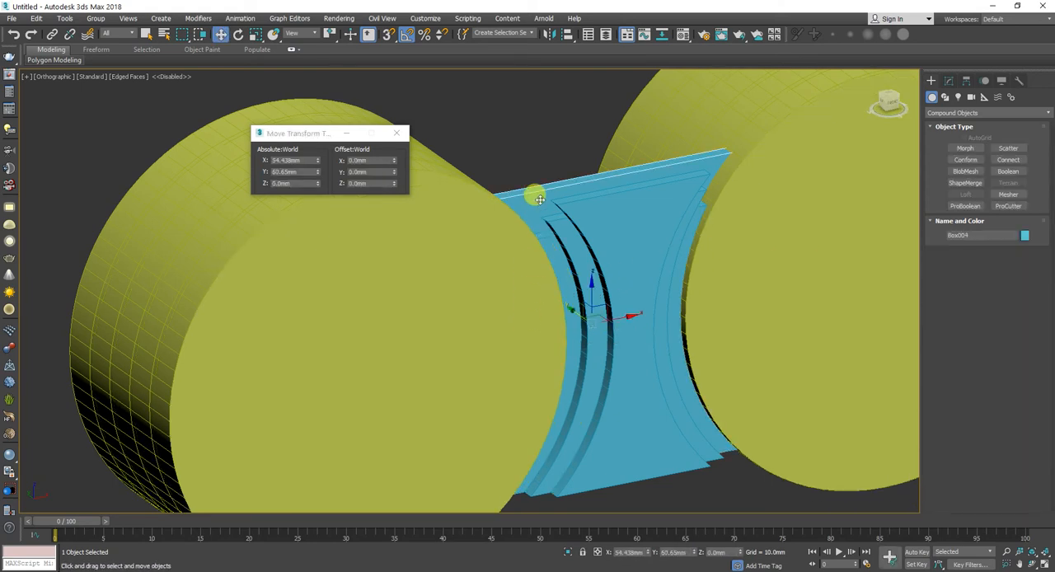
click(948, 80)
double_click(1002, 241)
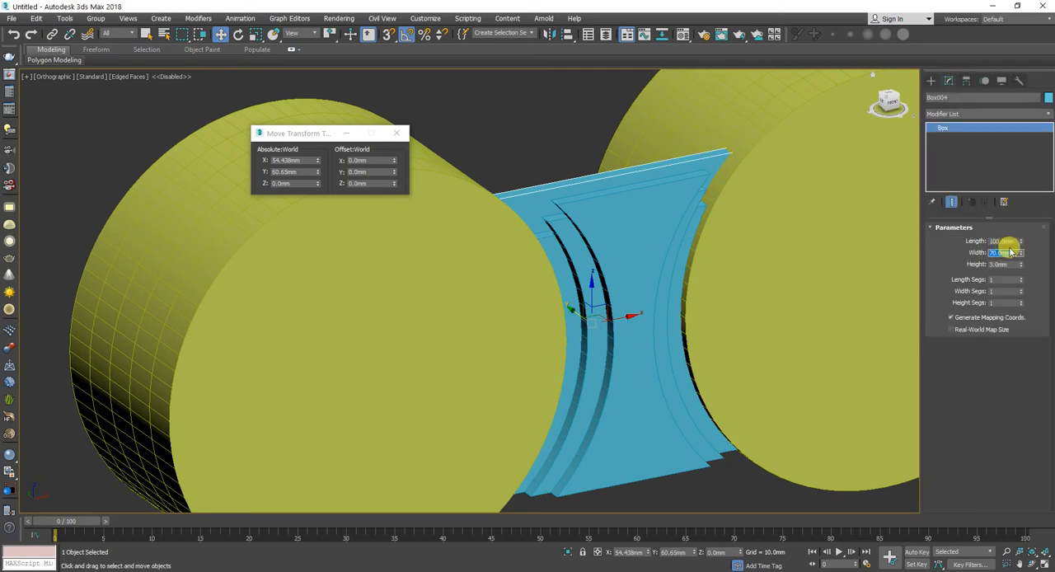
key(Return)
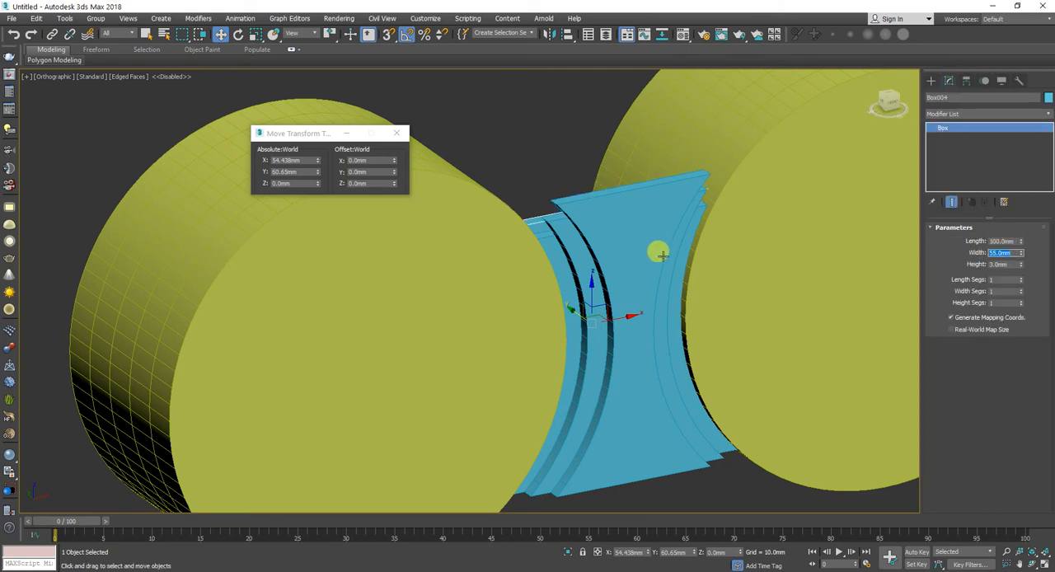
Step: Align the fourth panel's Z minimum to the front panel's Z minimum
middle_drag(660, 251, 661, 252)
click(568, 33)
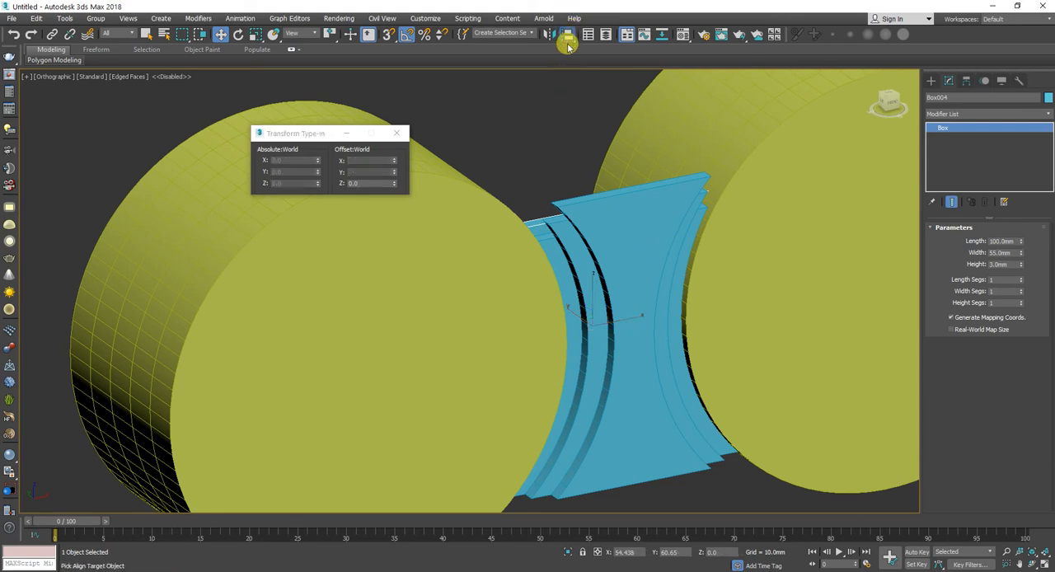
click(637, 237)
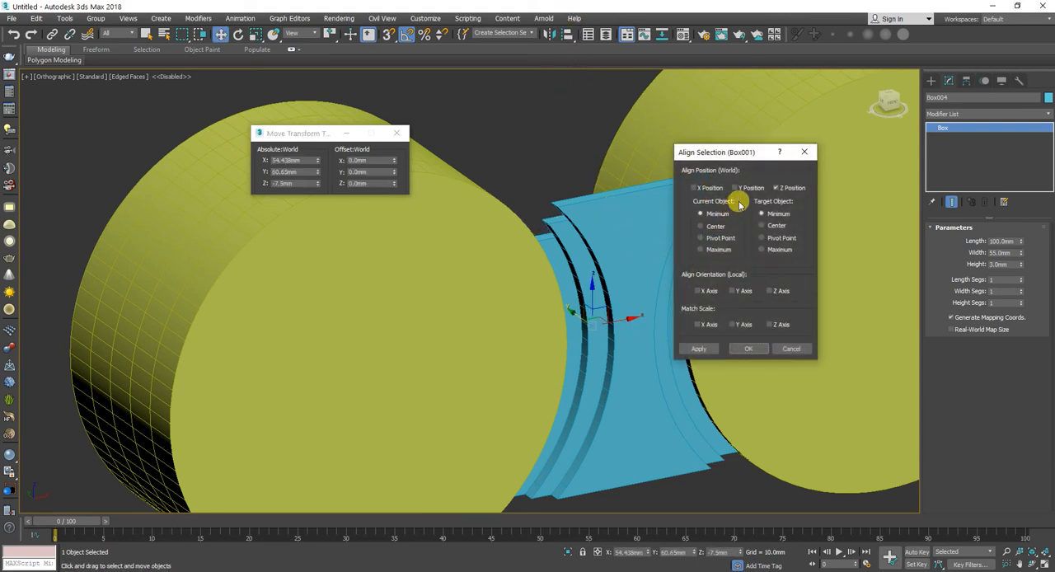
click(753, 351)
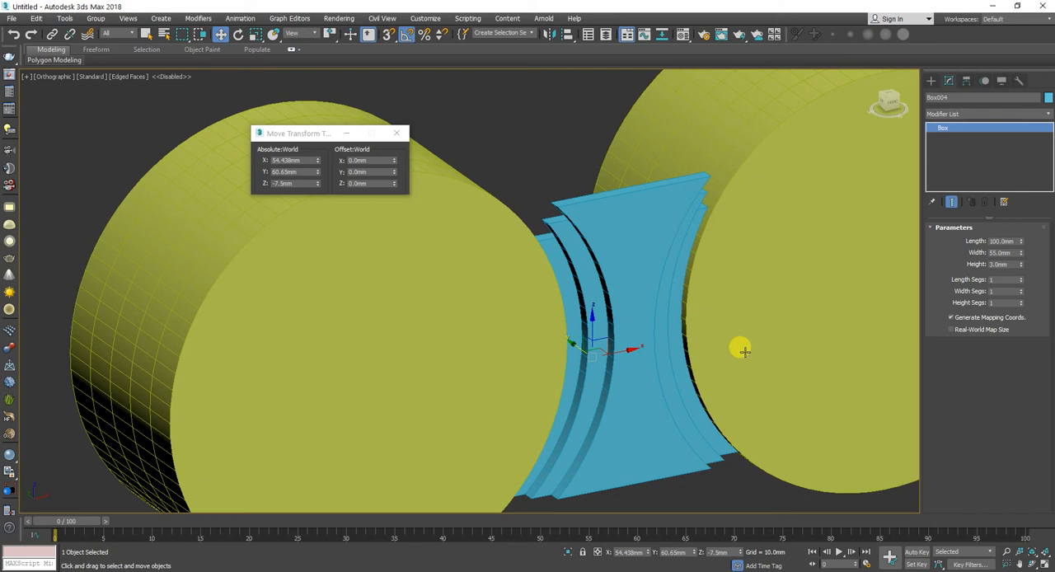
Step: Offset the two front cylinders outward along X, the right one by 5 mm and the left one by -5 mm
click(726, 273)
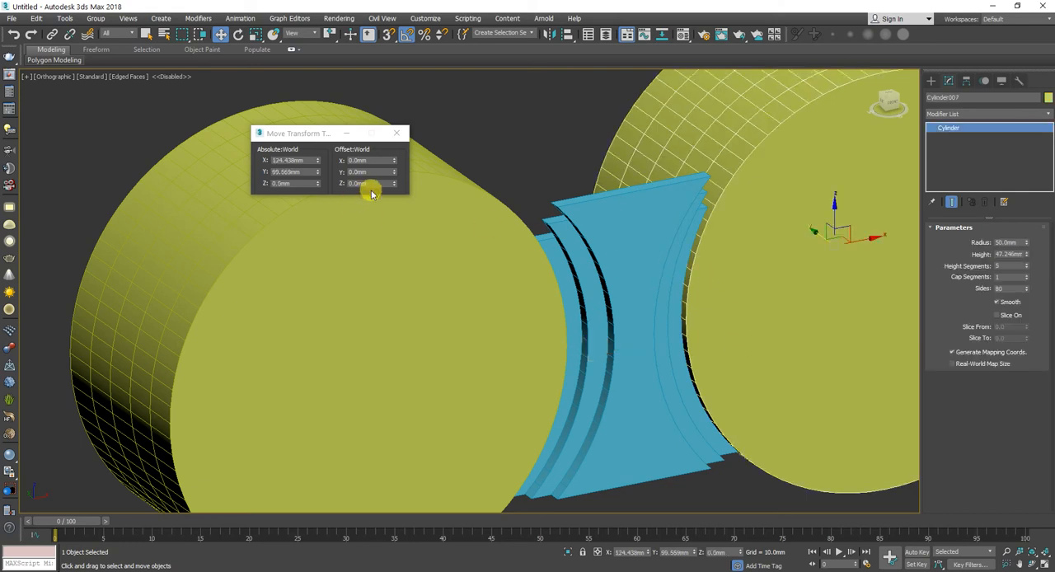
text(5)
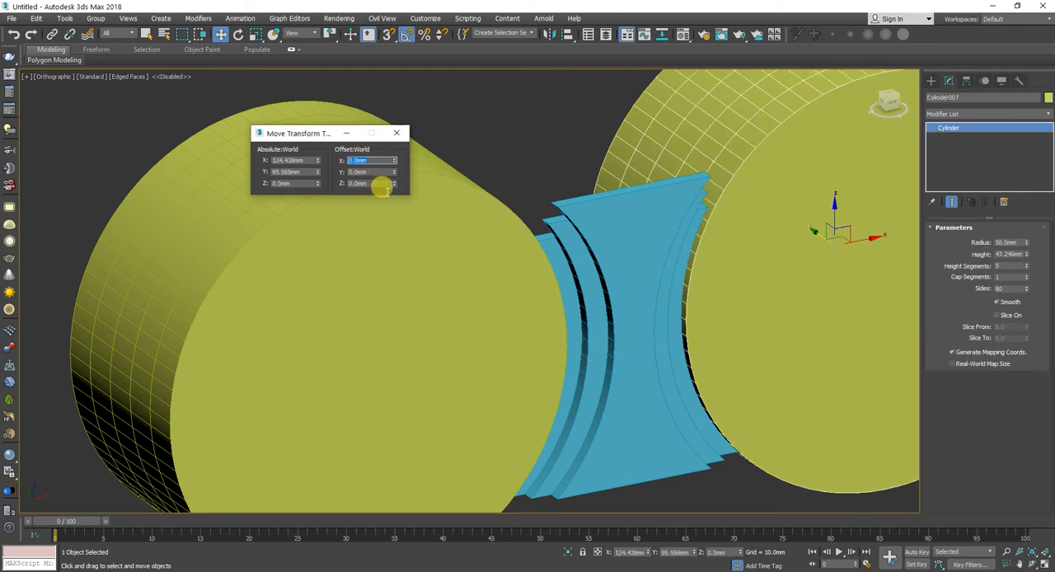
key(Return)
click(345, 275)
click(356, 160)
text(-5)
key(Return)
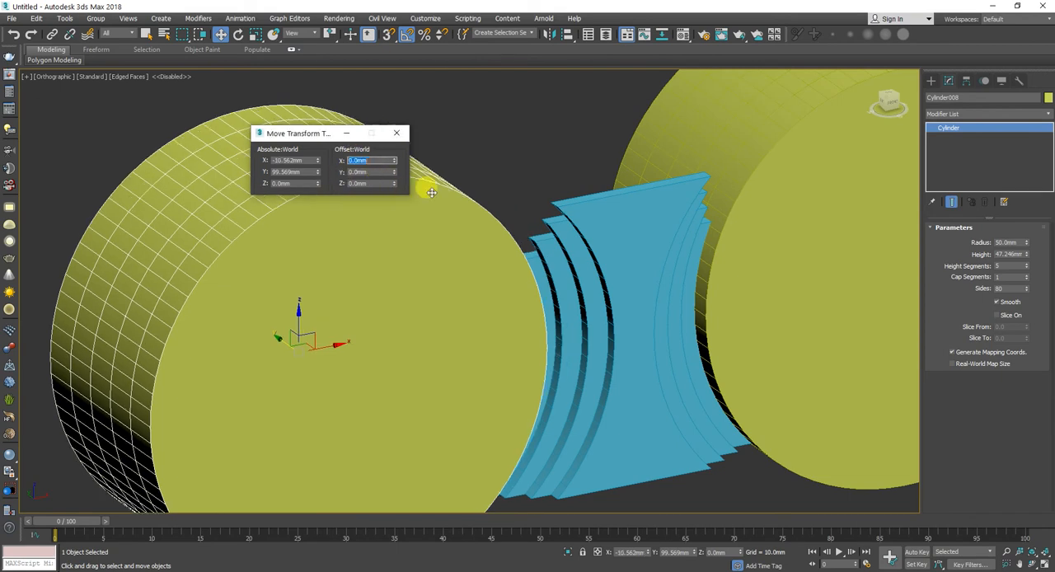
Step: Subtract the two cylinders from the 55 mm wide fourth panel with ProBoolean
click(534, 260)
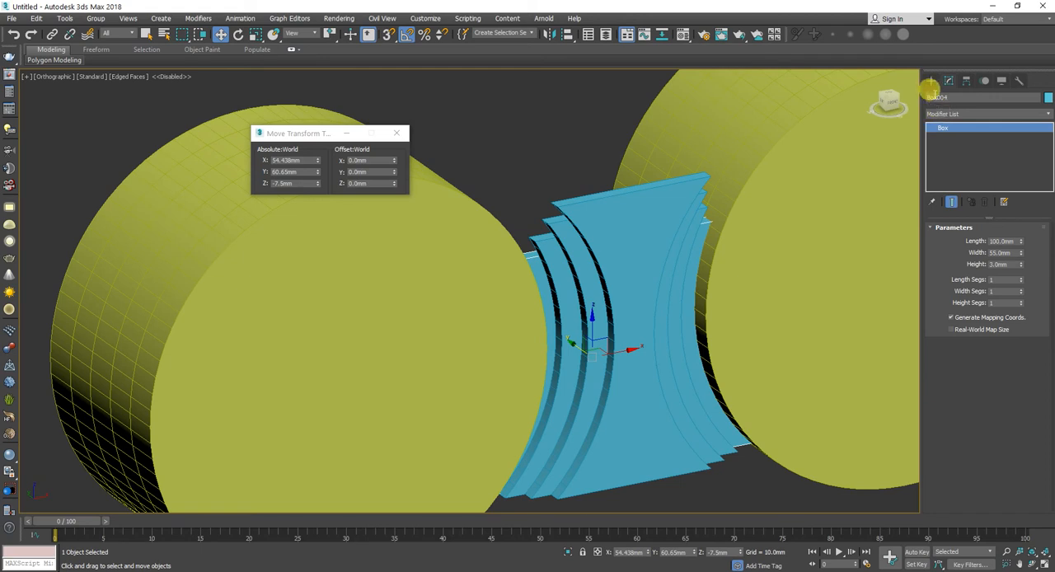
click(930, 80)
click(965, 206)
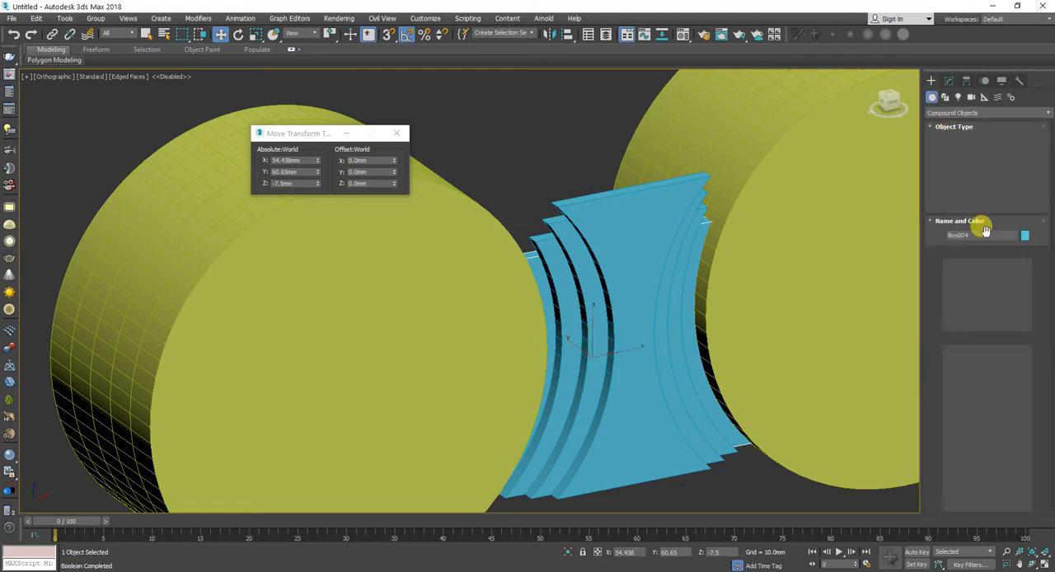
click(985, 266)
click(797, 247)
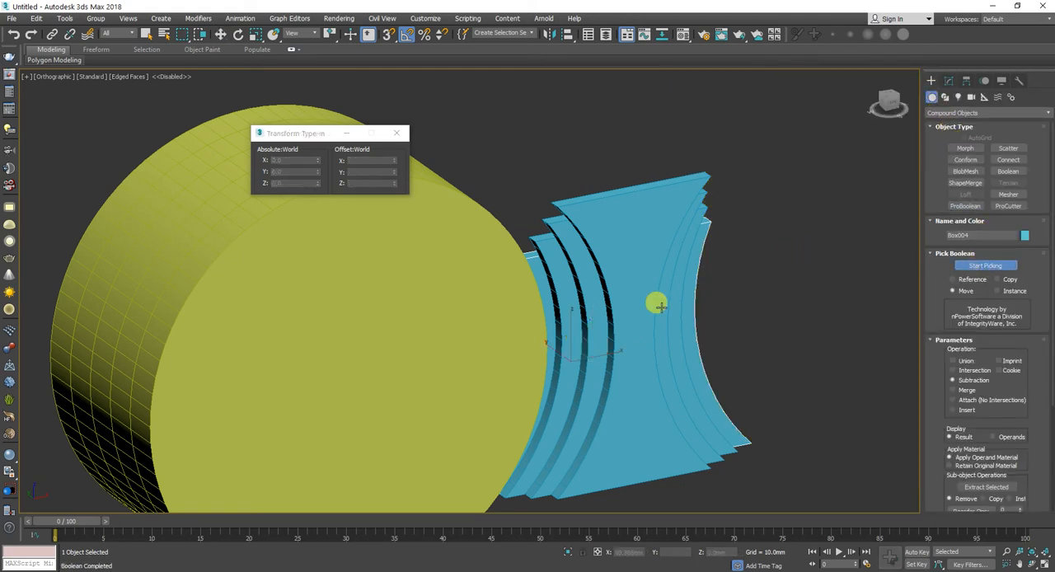
click(494, 313)
key(w)
key(f)
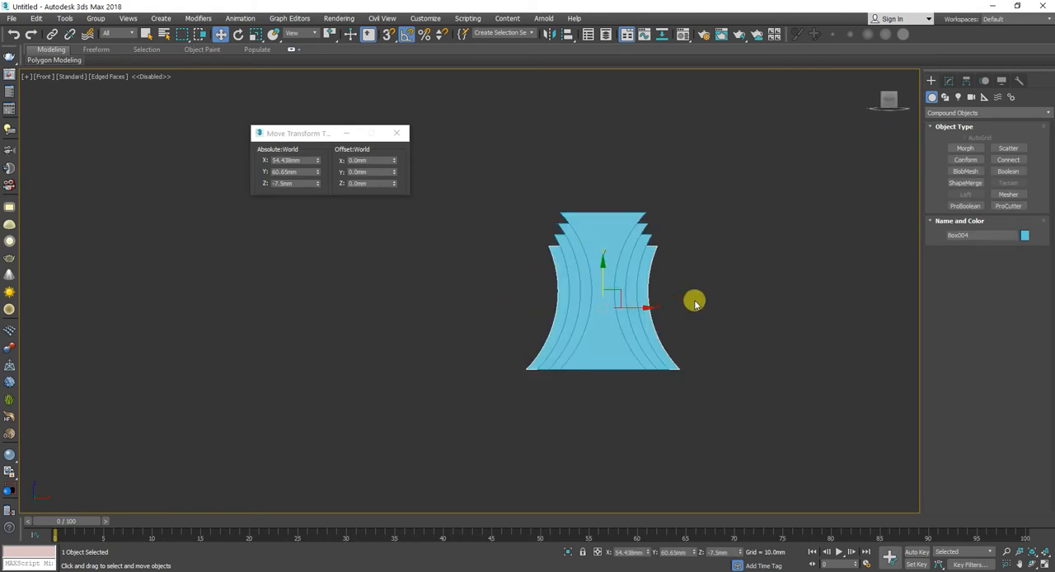
Step: Check the reference sketch, apply a shared FFD 2x2x2 modifier to all four panels, and select its lower control points
key(alt+Tab)
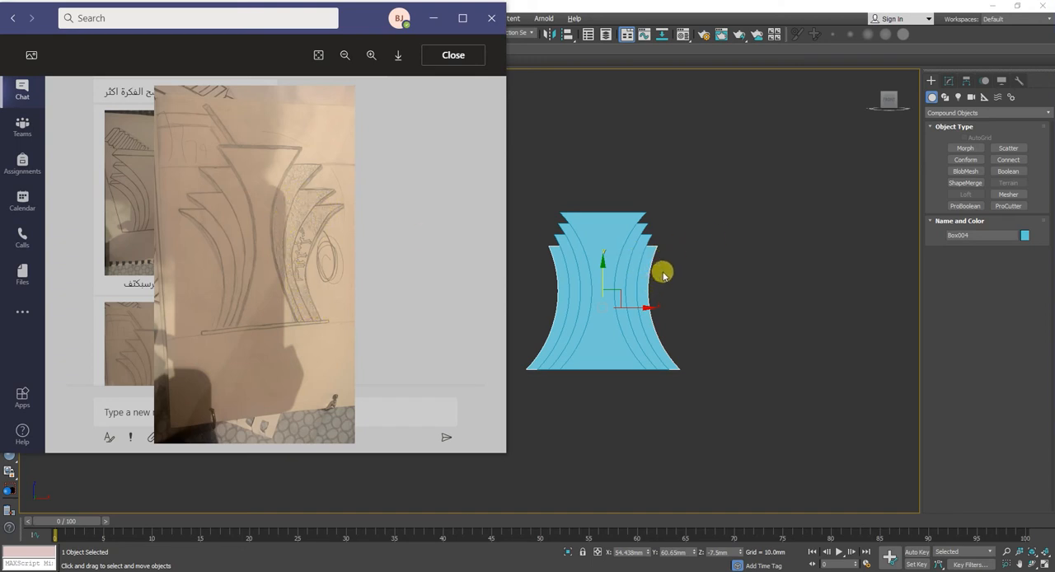
drag(748, 209, 456, 274)
alt+middle_drag(456, 274, 706, 209)
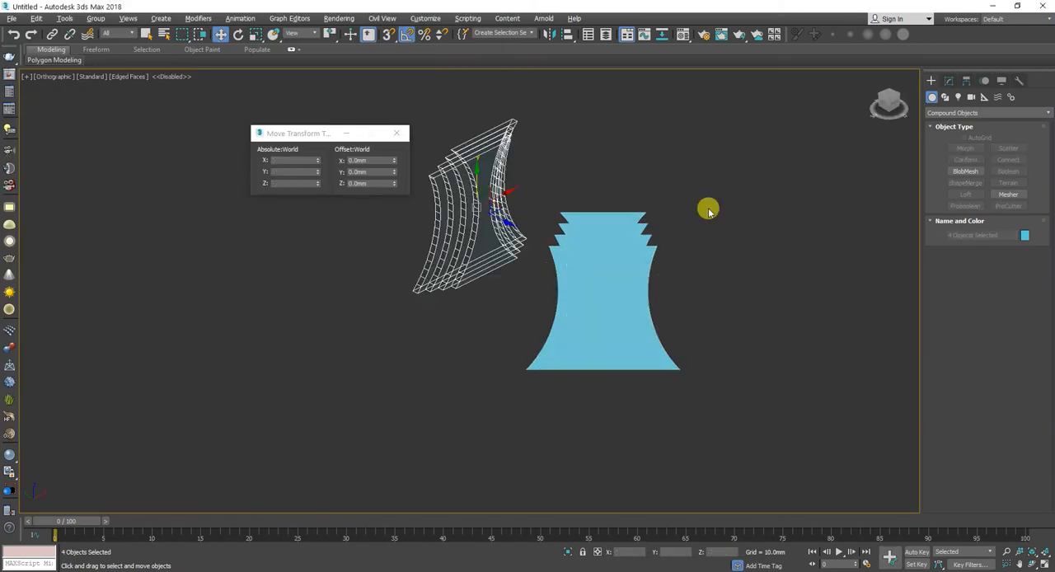
click(945, 80)
click(960, 111)
key(f)
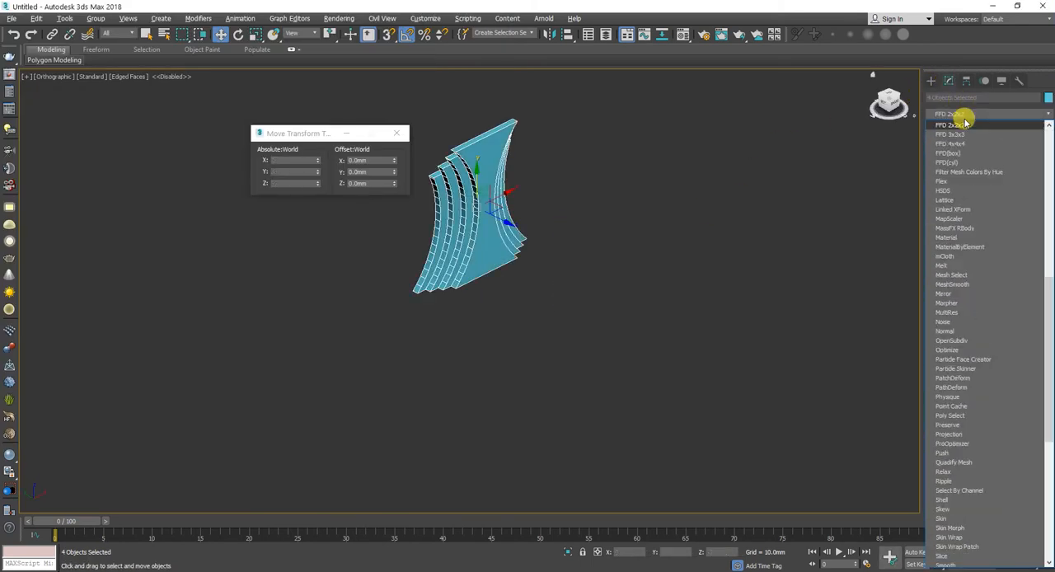
click(965, 125)
key(f)
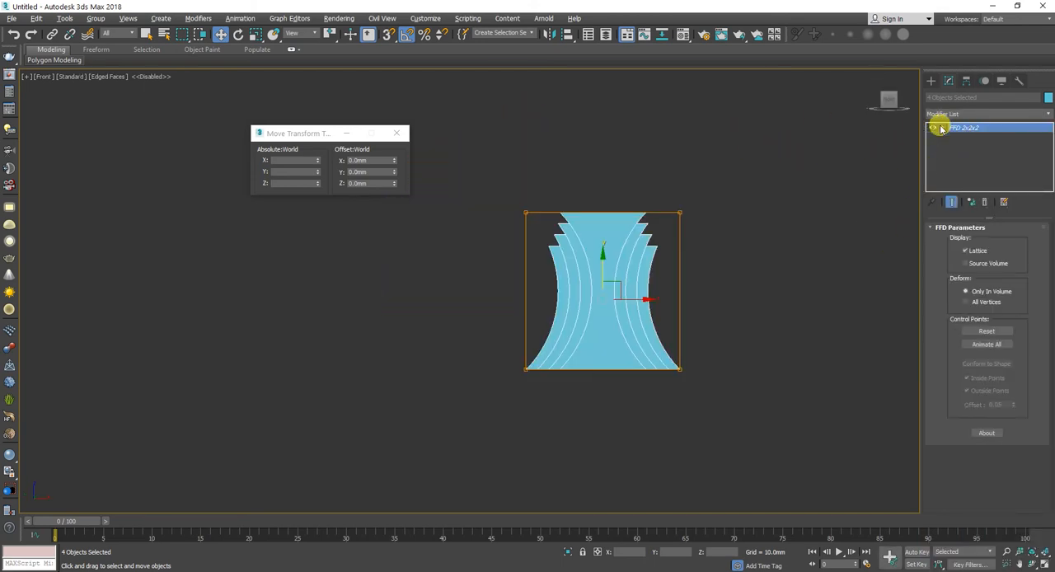
key(1)
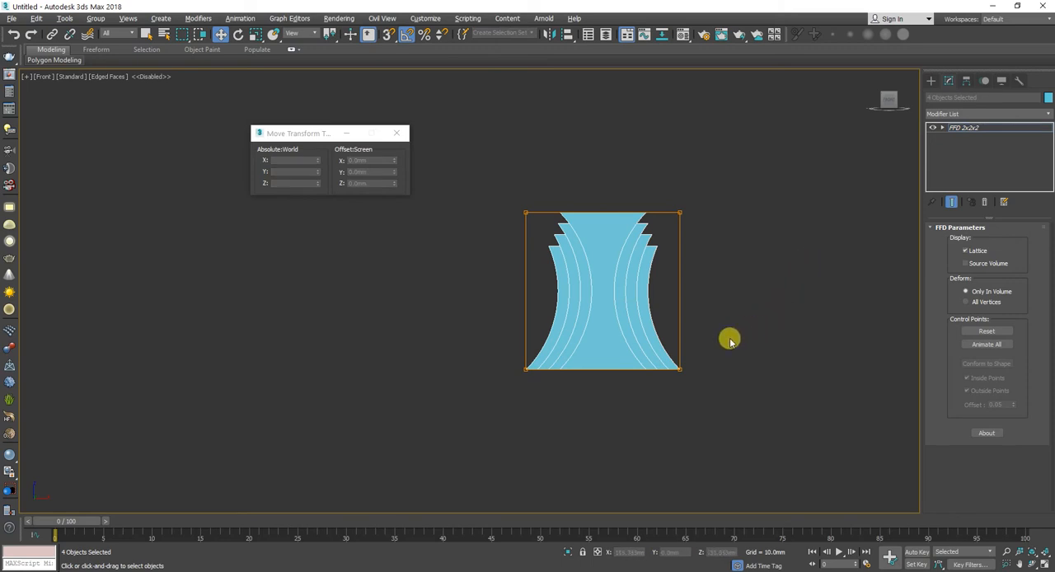
drag(733, 339, 455, 400)
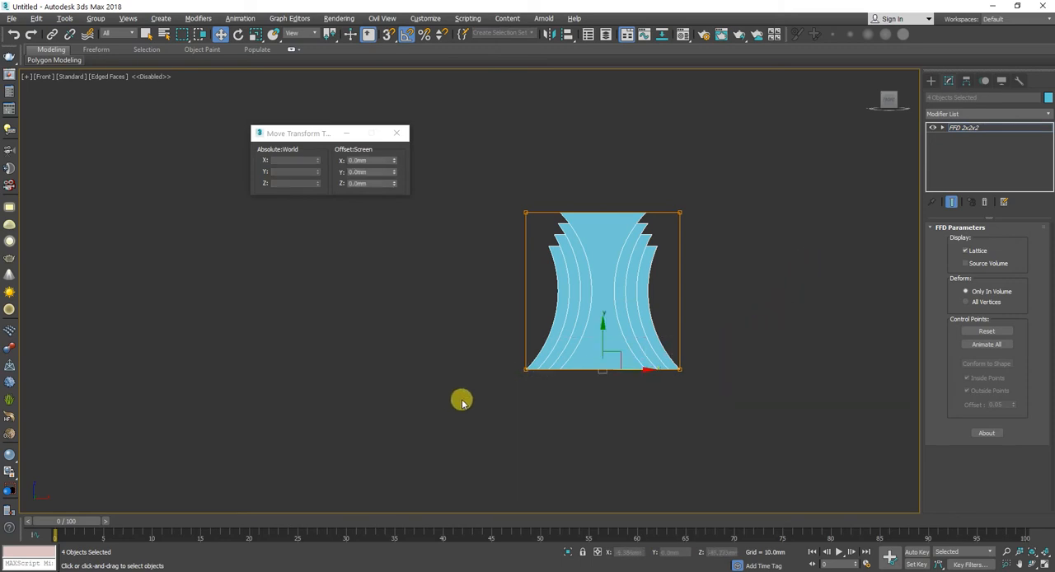
key(r)
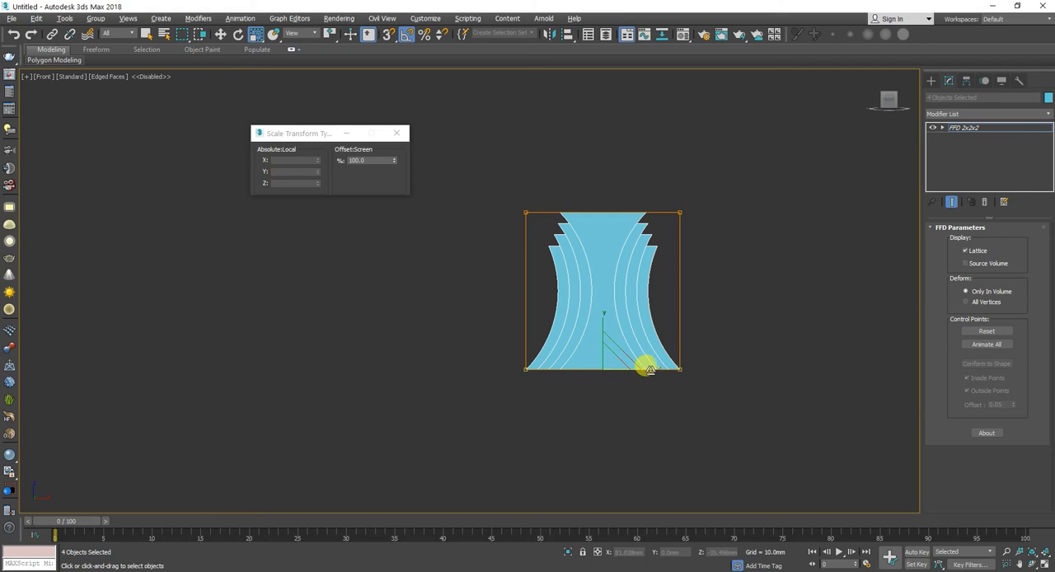
alt+middle_drag(647, 367, 657, 397)
scroll(568, 396, up, 5)
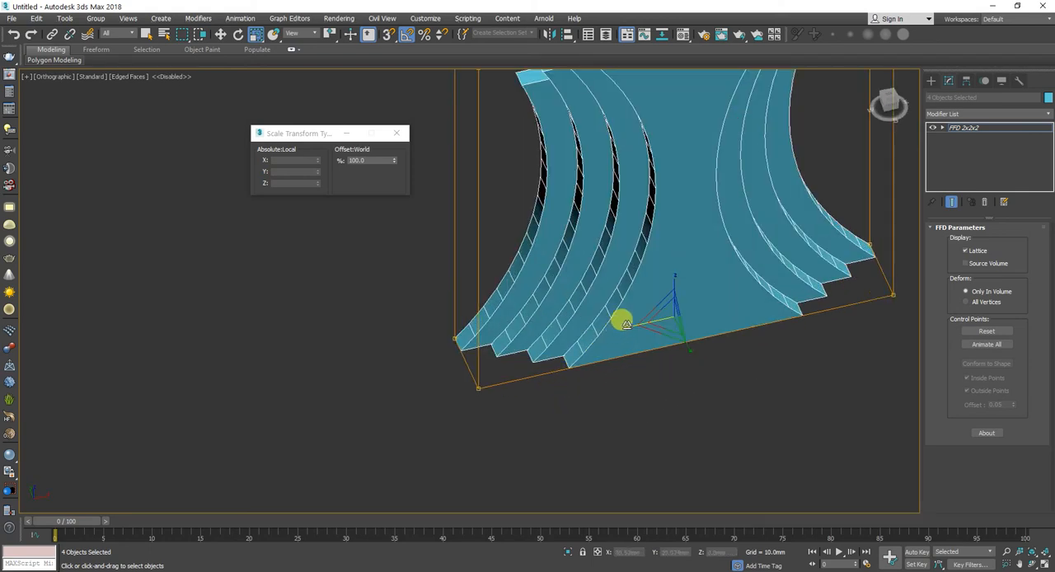
alt+middle_drag(624, 322, 643, 329)
key(f)
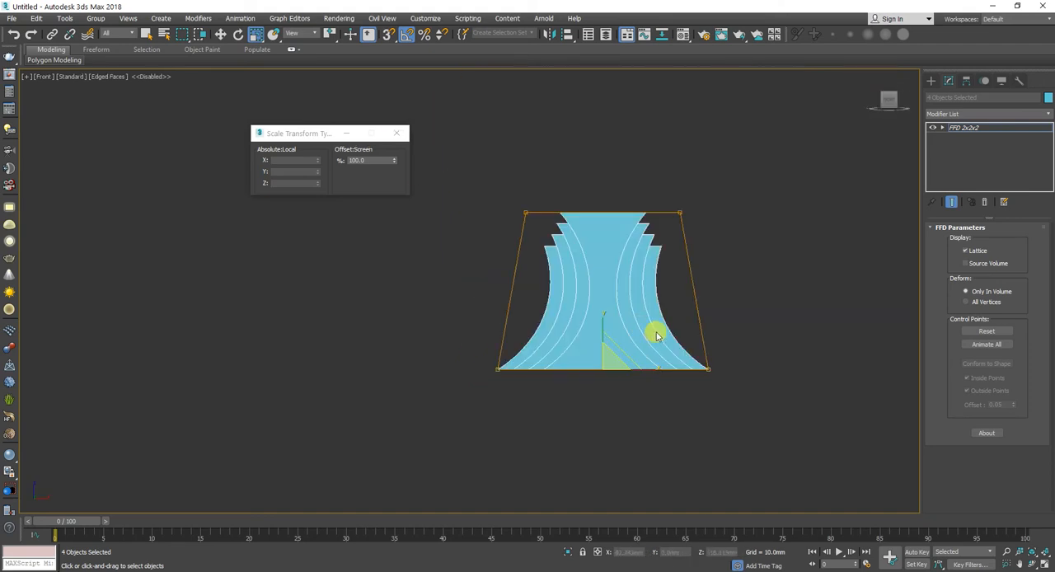
key(ctrl+z)
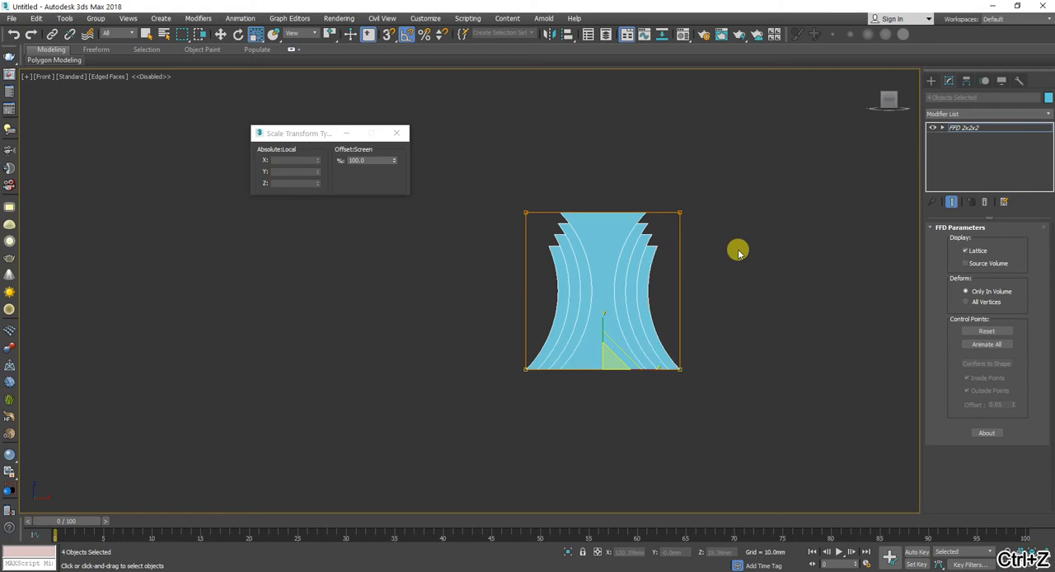
Step: Scale the shared lattice's lower control points narrower and its upper control points wider along X
scroll(614, 375, up, 3)
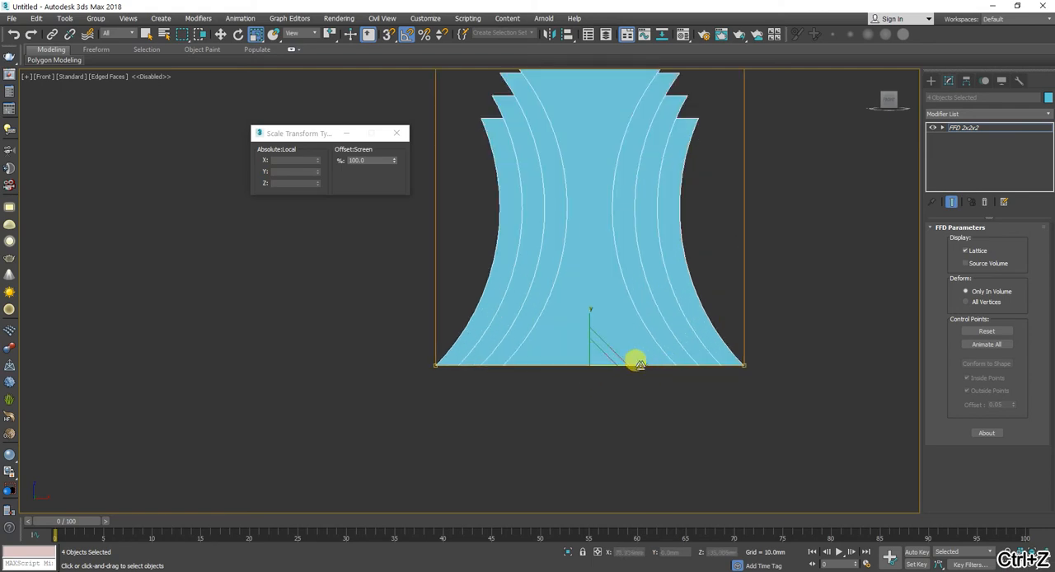
drag(634, 363, 614, 364)
scroll(648, 281, down, 3)
drag(757, 125, 491, 193)
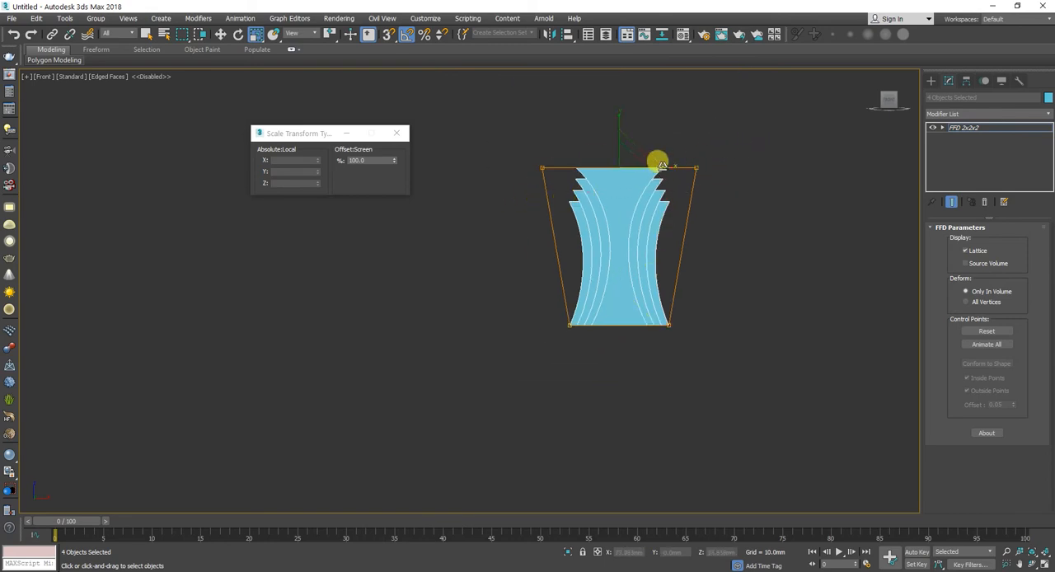
drag(664, 165, 672, 165)
click(964, 128)
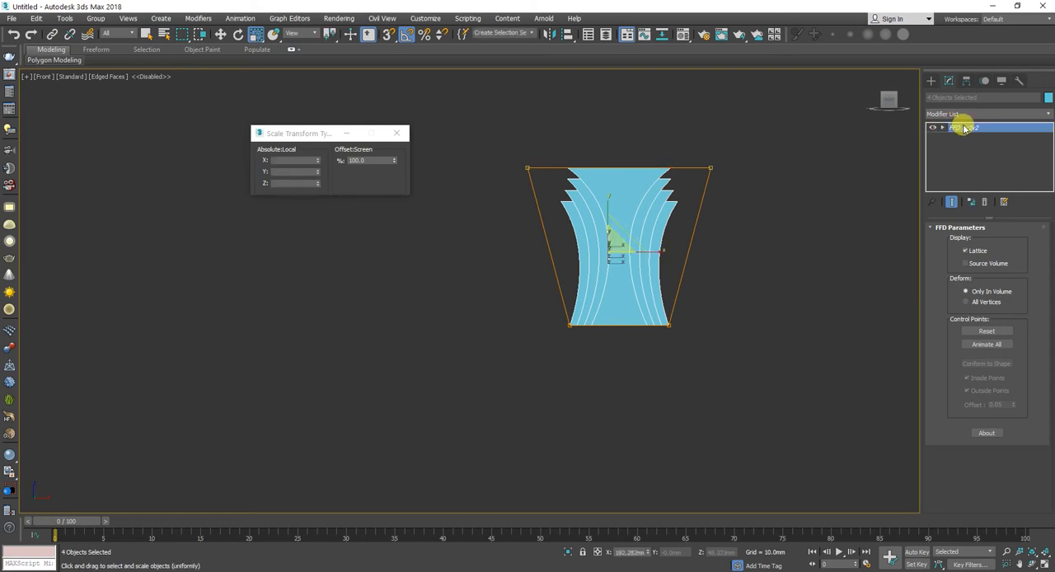
click(659, 223)
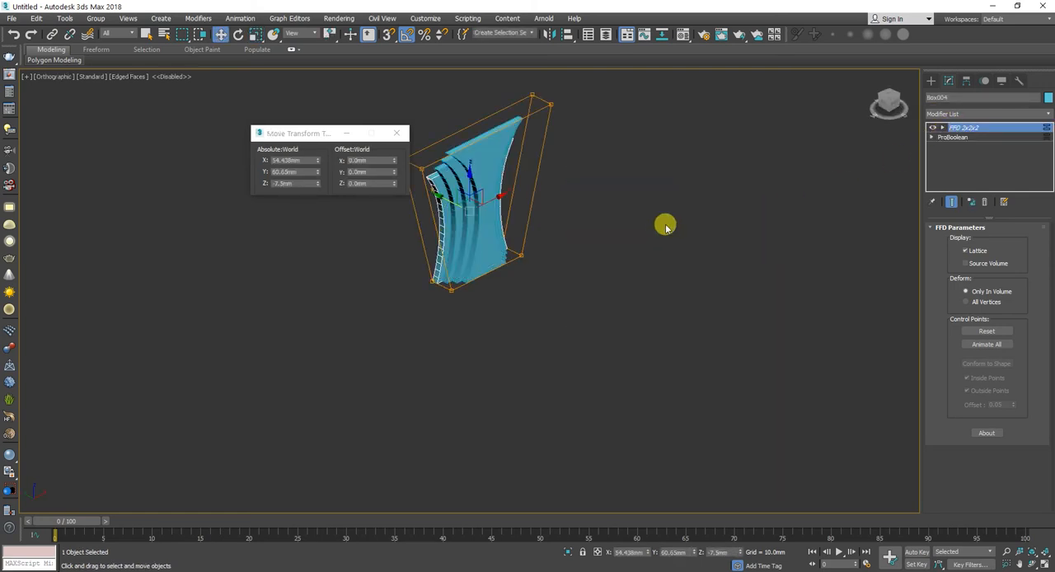
middle_drag(523, 204, 572, 256)
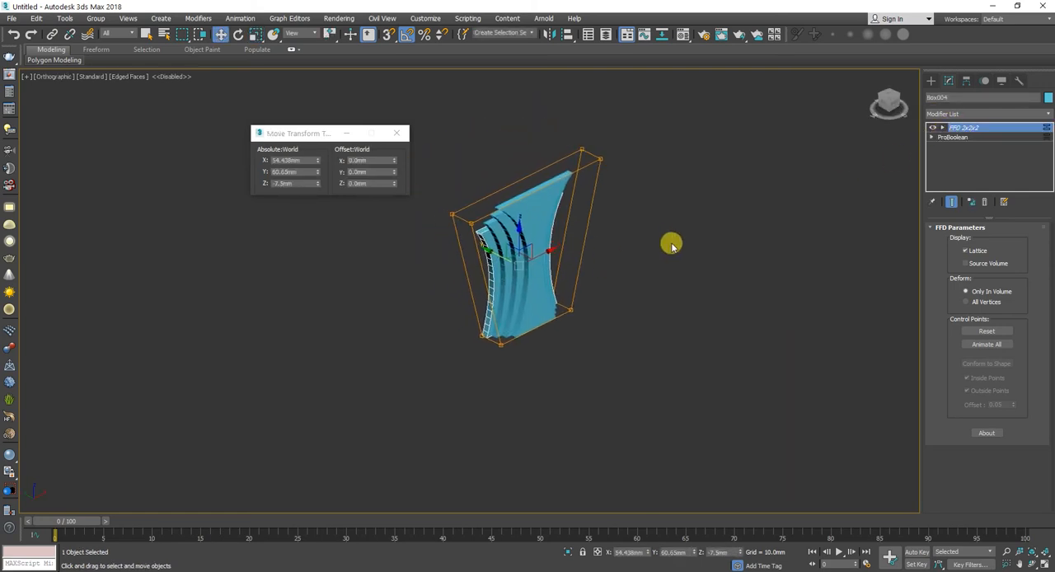
click(893, 110)
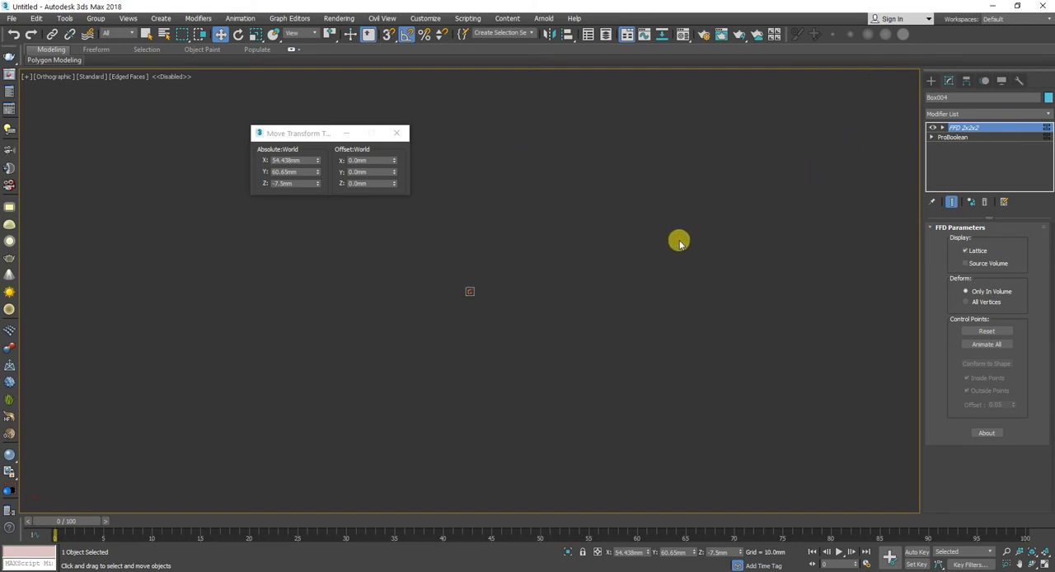
key(f)
scroll(585, 255, up, 4)
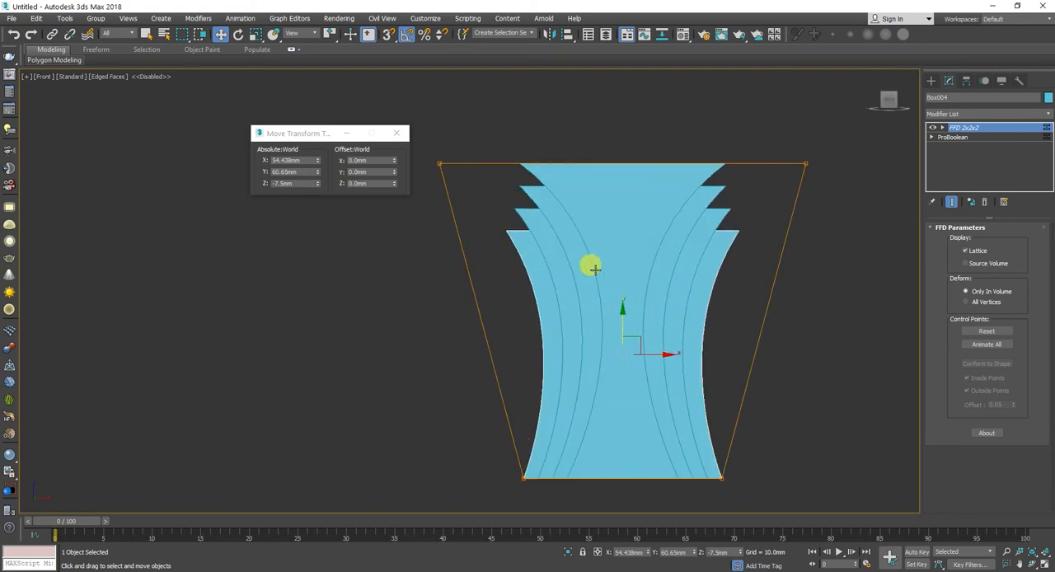
click(841, 225)
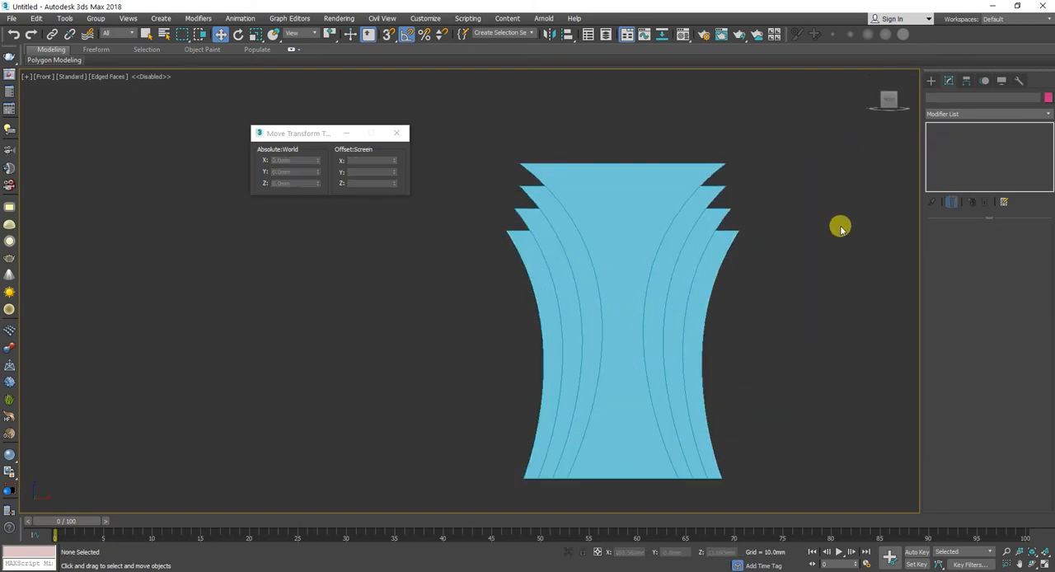
Step: Add a second FFD 2x2x2 modifier to the fourth, rearmost panel only
click(734, 236)
key(u)
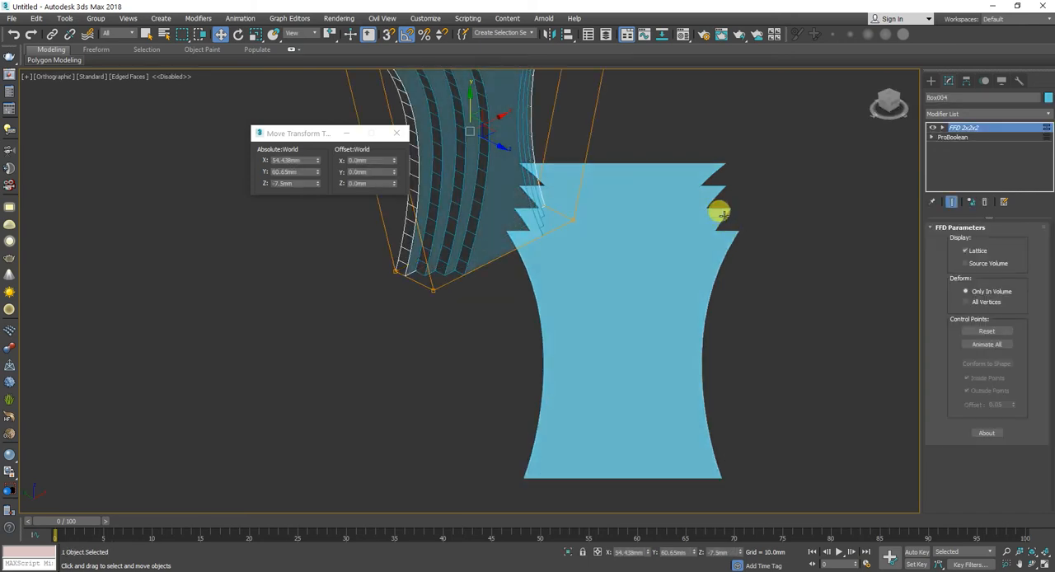
key(f)
scroll(717, 224, up, 4)
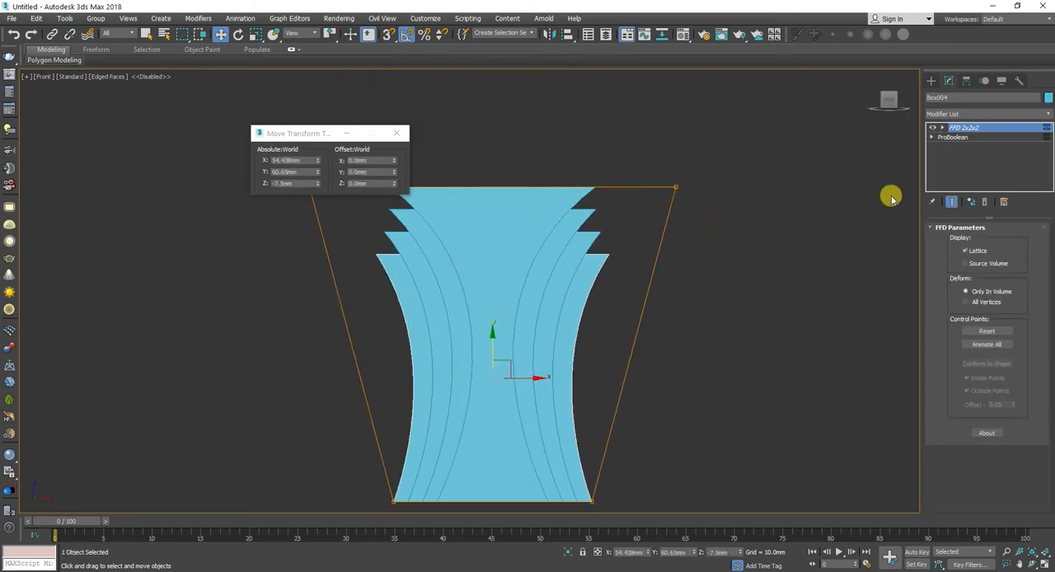
click(1007, 113)
scroll(998, 124, down, 5)
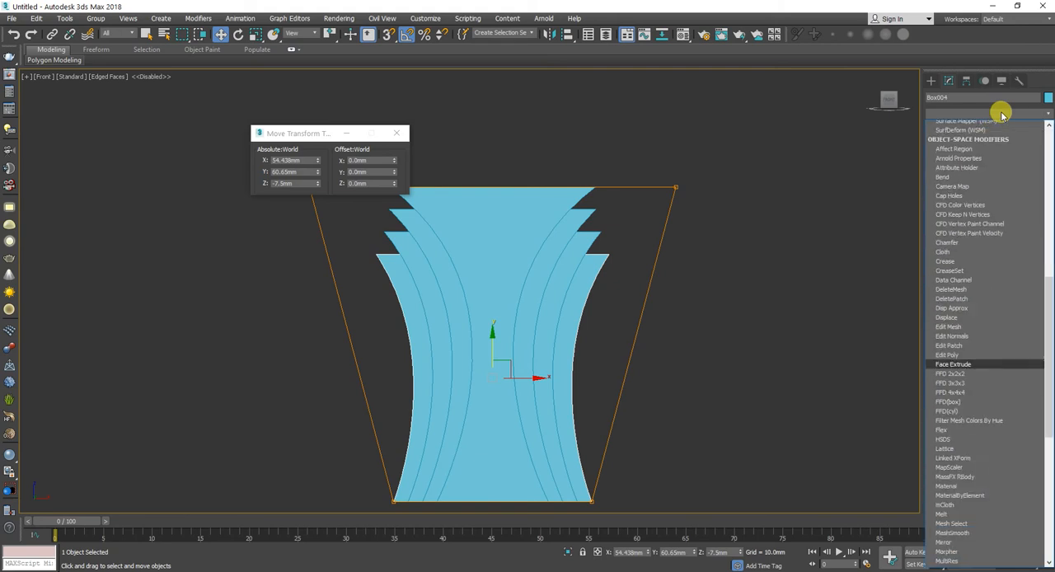
click(969, 125)
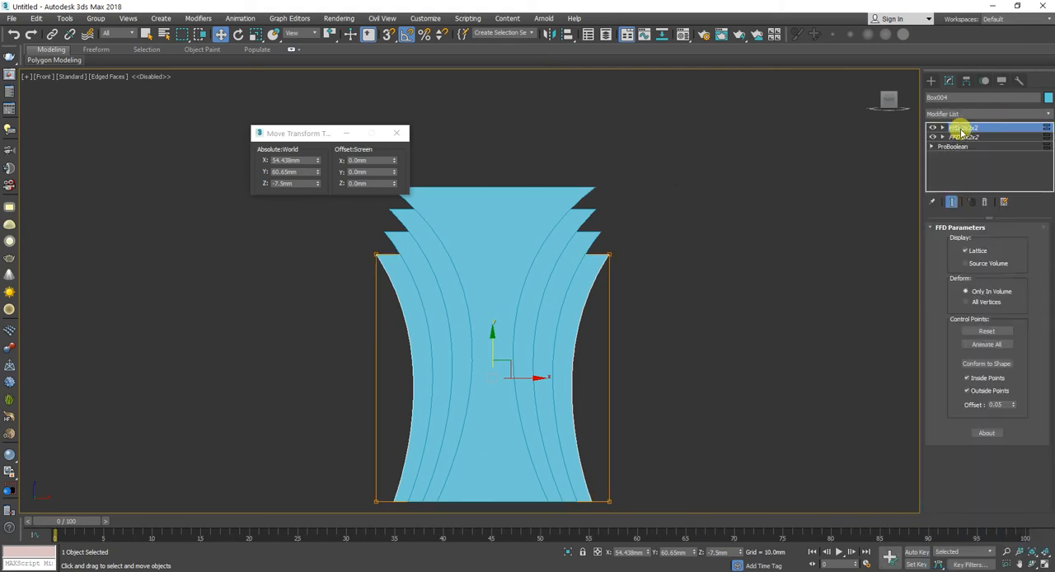
Step: Scale the upper control points of the fourth panel's new lattice outward along X to flare its top
key(1)
drag(649, 231, 357, 294)
key(r)
drag(536, 250, 552, 258)
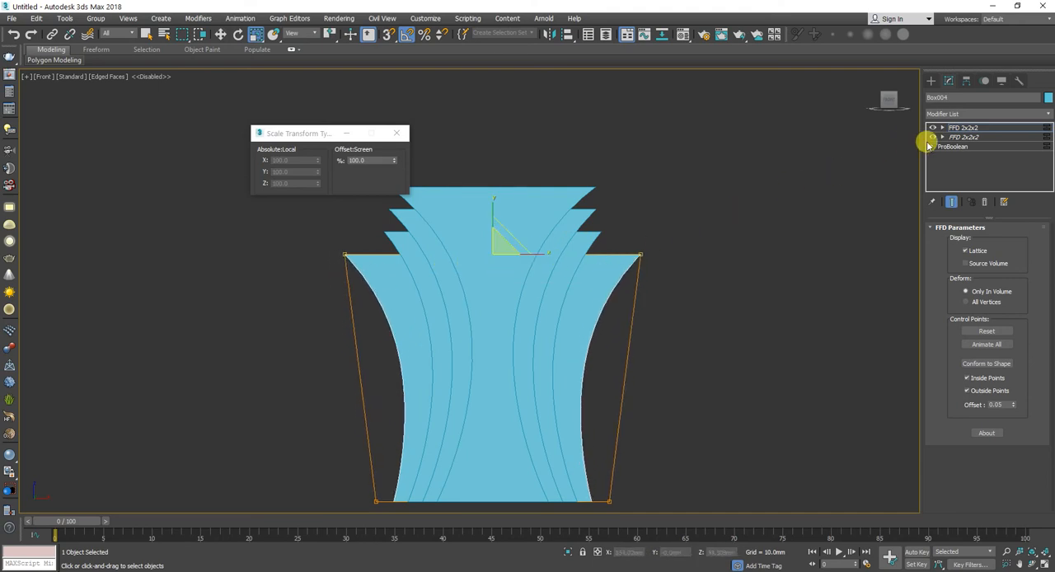
drag(954, 131, 593, 247)
alt+middle_drag(558, 187, 622, 256)
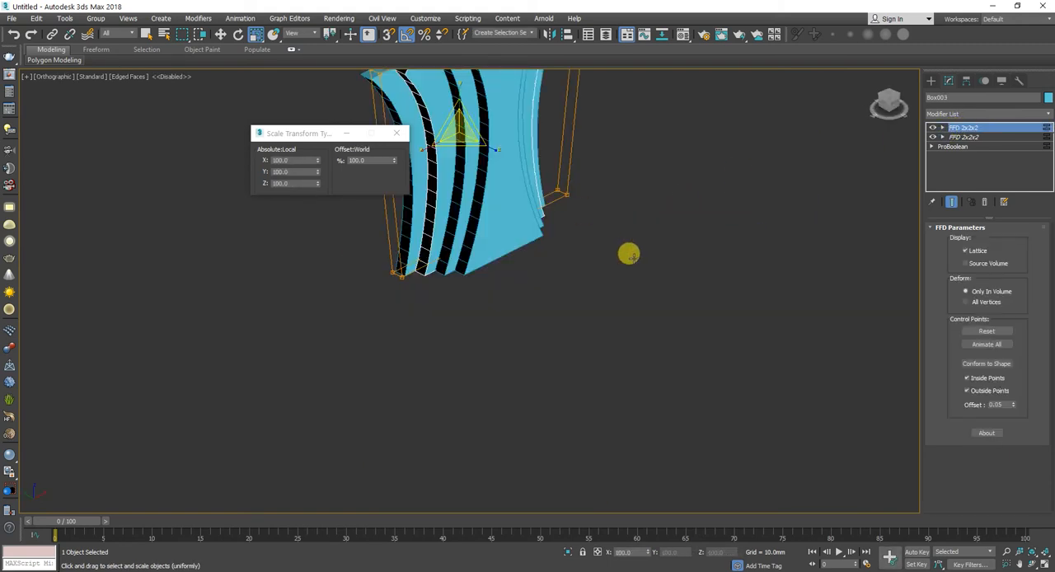
key(ctrl+z)
key(ctrl+z)
key(ctrl+z)
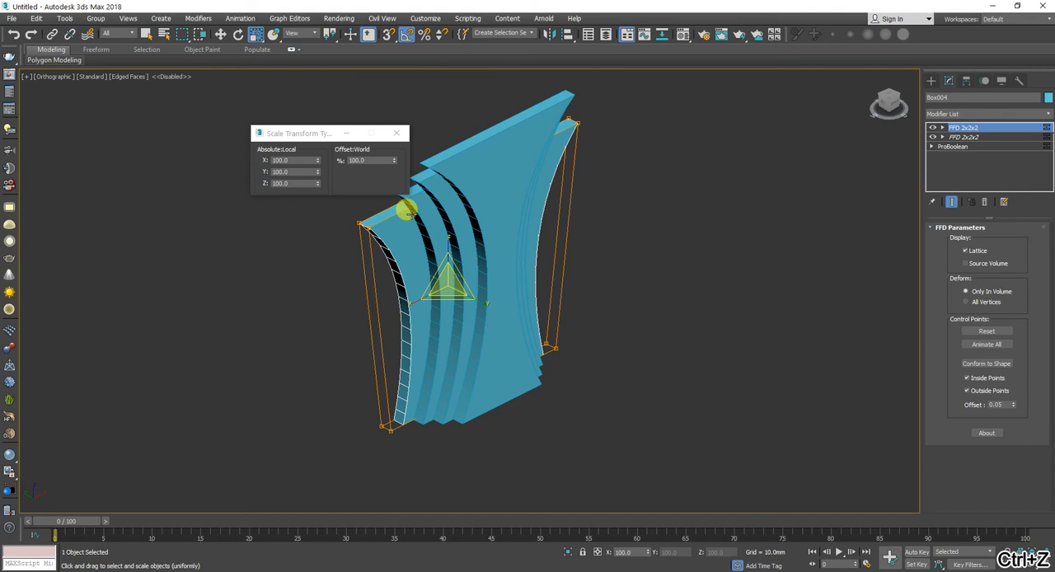
key(ctrl+z)
Step: Add a second FFD 2x2x2 modifier to the third panel, just in front of the rearmost one
key(w)
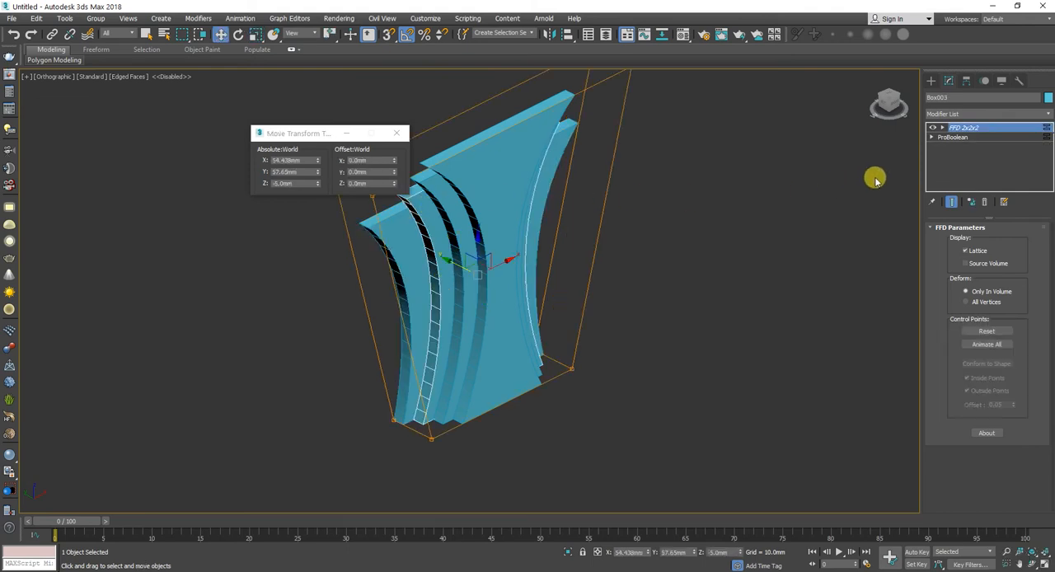
click(1004, 116)
key(f)
key(f)
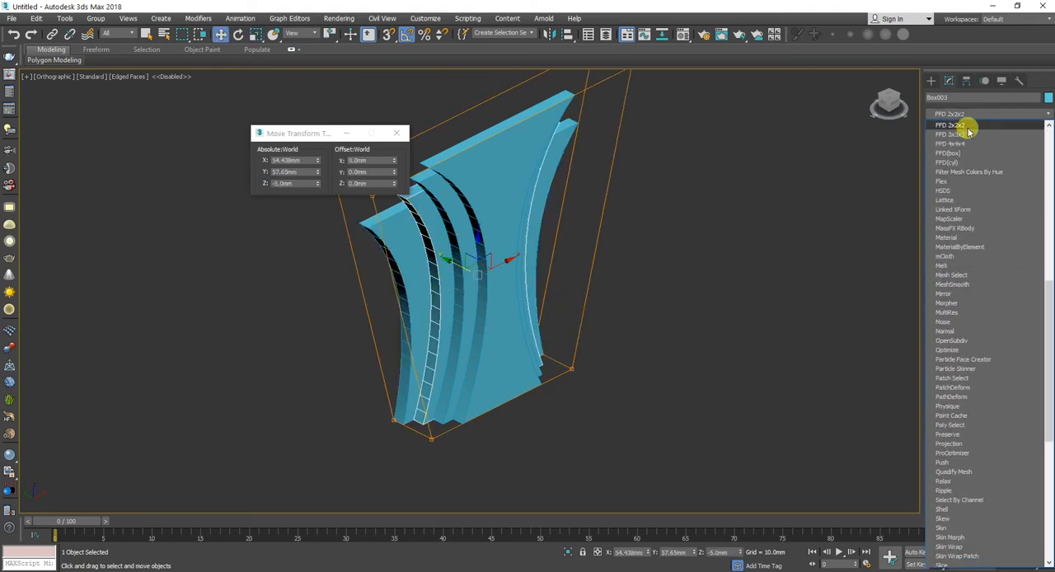
click(969, 127)
key(f)
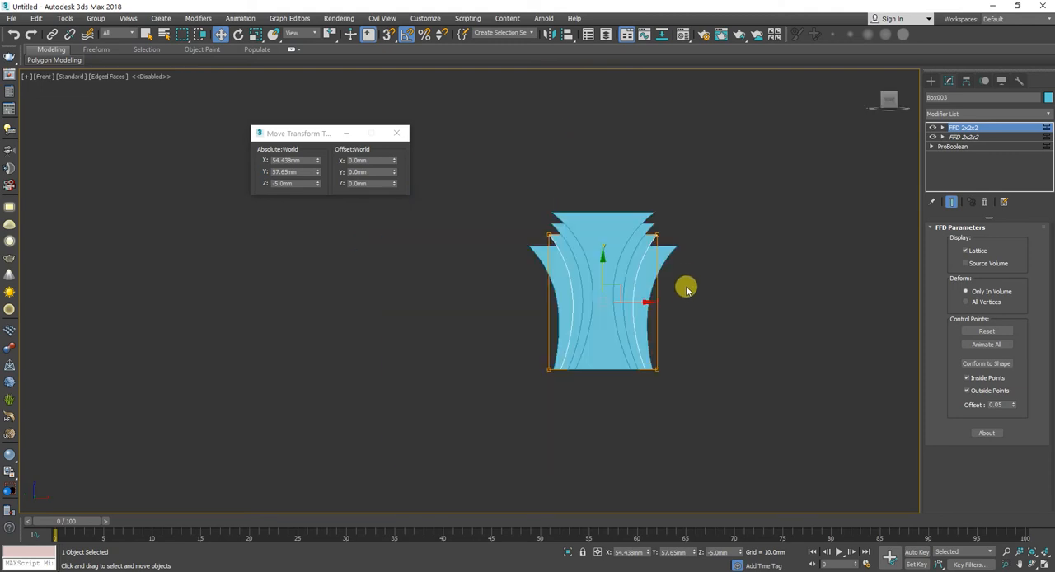
Step: Scale the upper control points of the third panel's new lattice outward along X to flare its top
click(1004, 128)
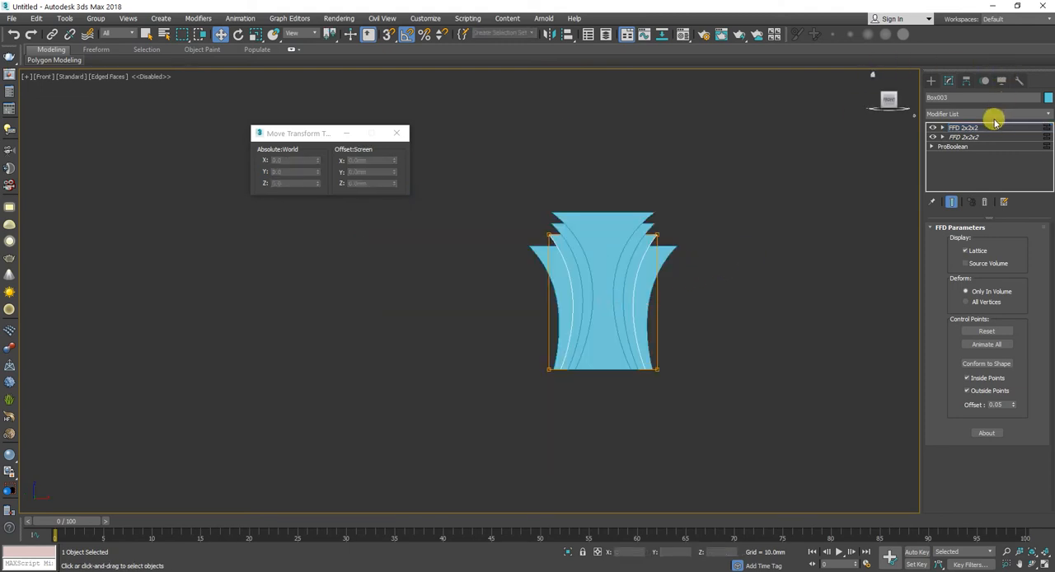
drag(769, 160, 517, 244)
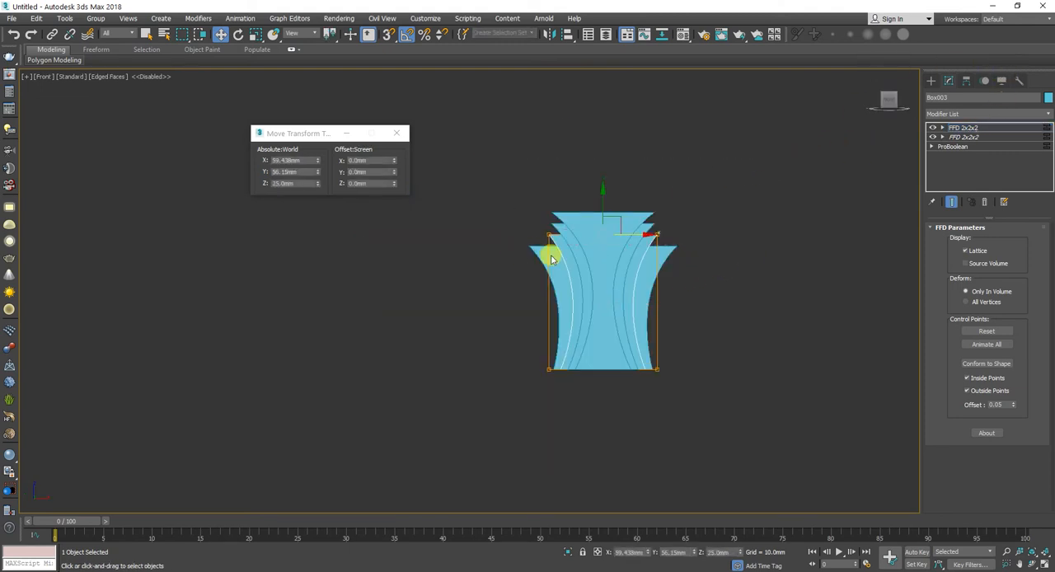
key(r)
drag(643, 249, 663, 233)
click(1014, 127)
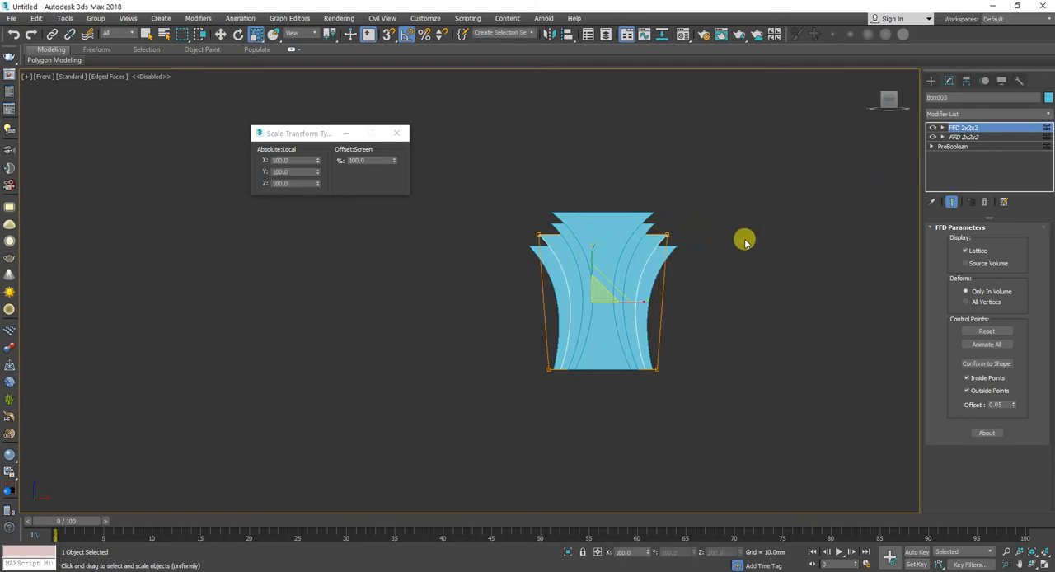
Step: Lower the upper control points of the fourth panel's second lattice to about Z 15.82 mm
click(646, 268)
mouse_move(646, 269)
alt+middle_down()
mouse_move(666, 247)
mouse_move(642, 257)
alt+middle_up()
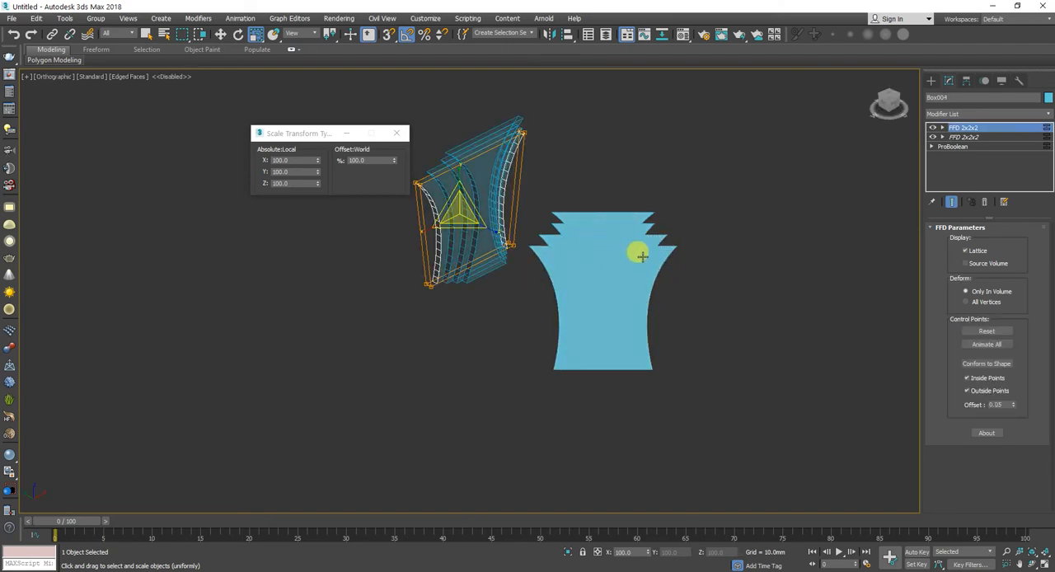
key(f)
double_click(290, 159)
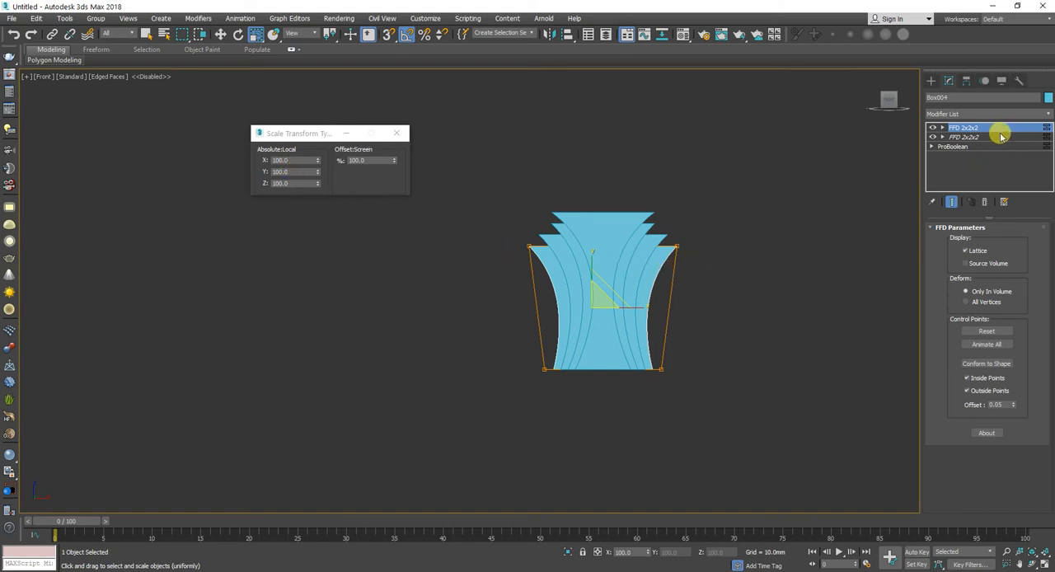
key(1)
key(w)
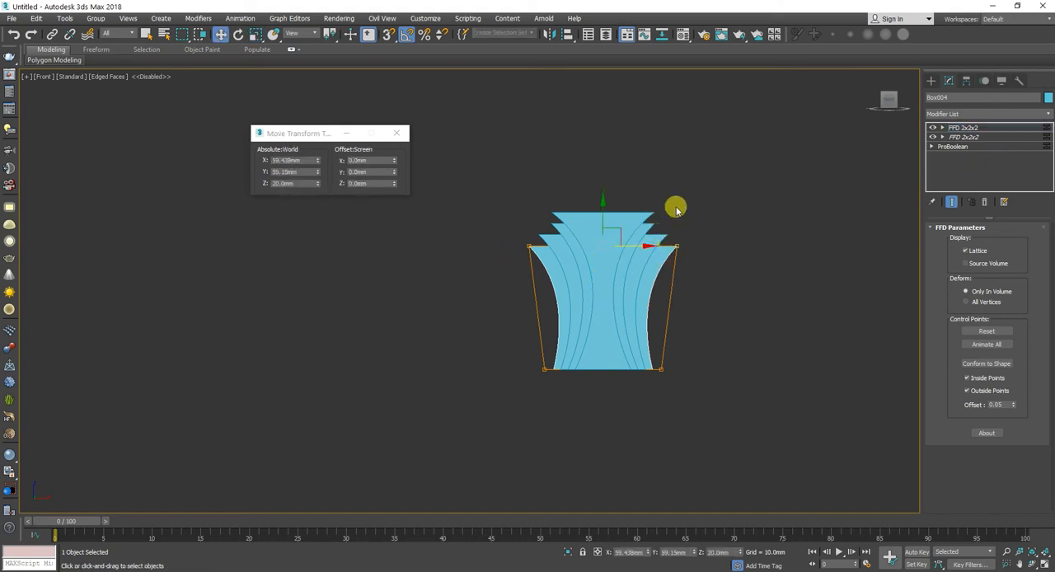
drag(602, 216, 599, 224)
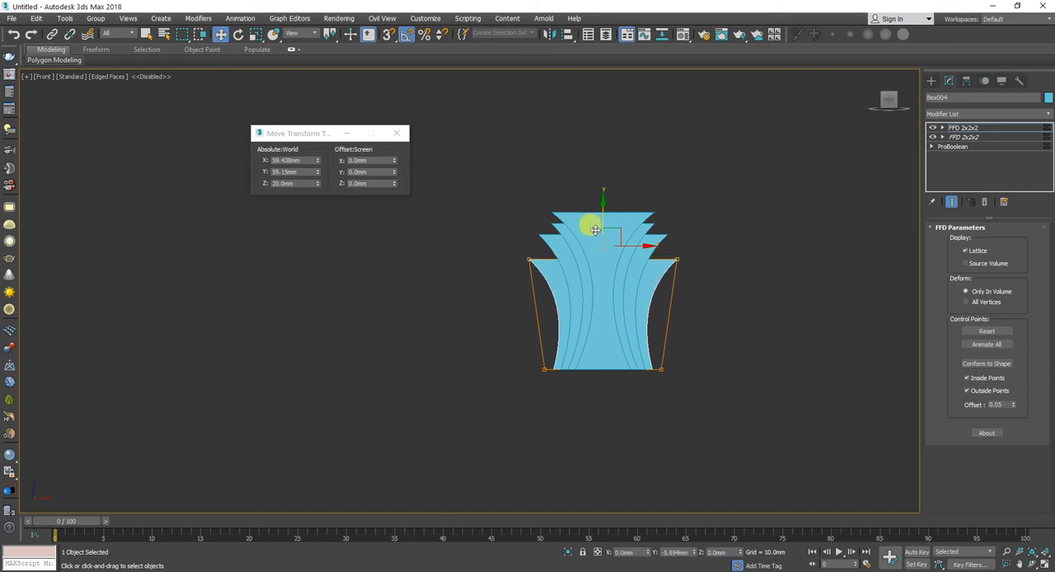
mouse_move(596, 229)
mouse_down()
mouse_move(591, 219)
mouse_move(598, 225)
mouse_up()
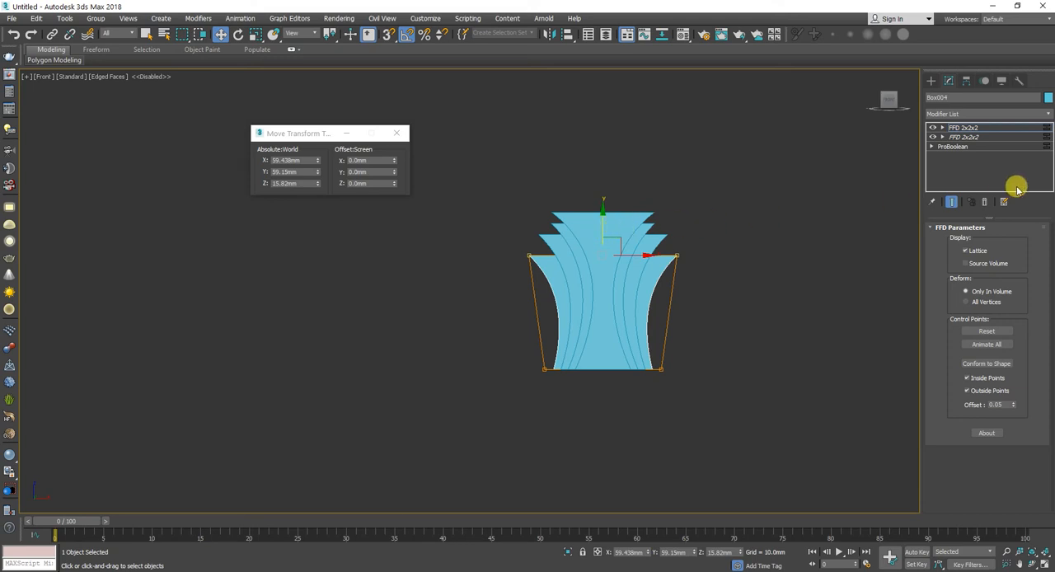
click(1027, 137)
click(1026, 128)
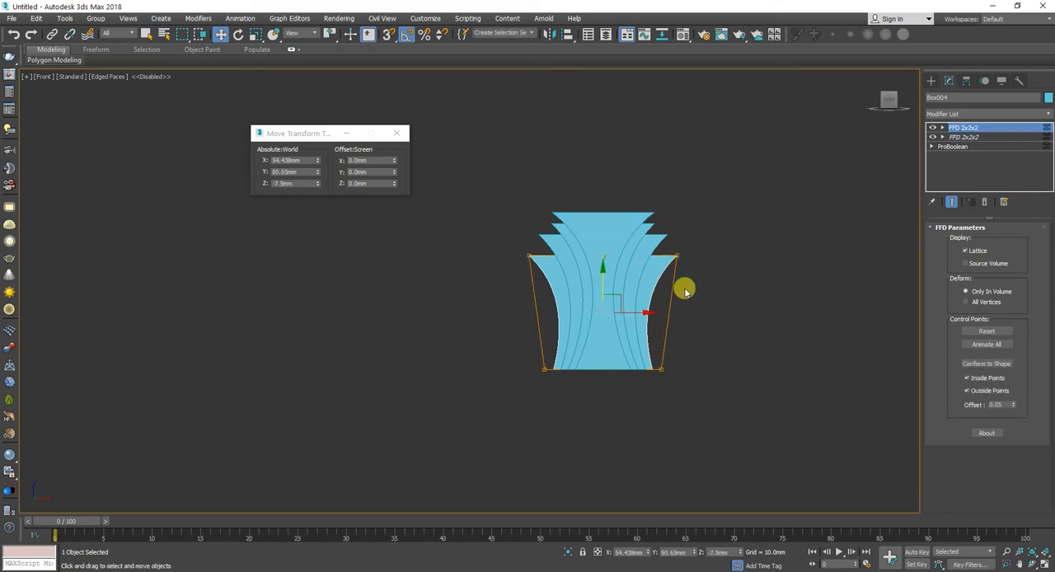
Step: Check the stepped panels against the reference sketch in Microsoft Teams and examine each panel in 3ds Max from an angled side view
key(alt+Tab)
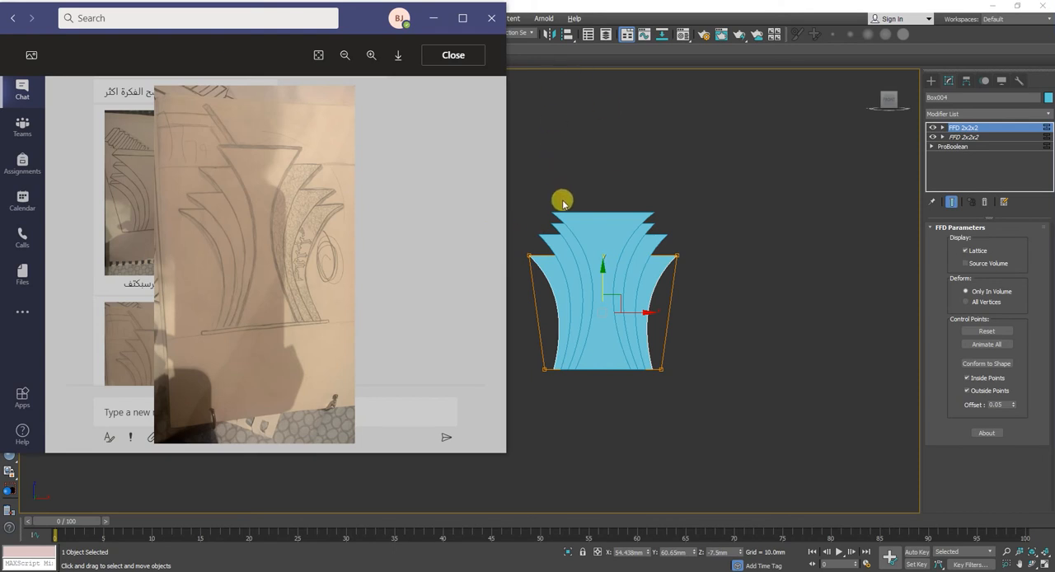
click(581, 261)
drag(580, 260, 617, 240)
alt+middle_drag(581, 248, 677, 272)
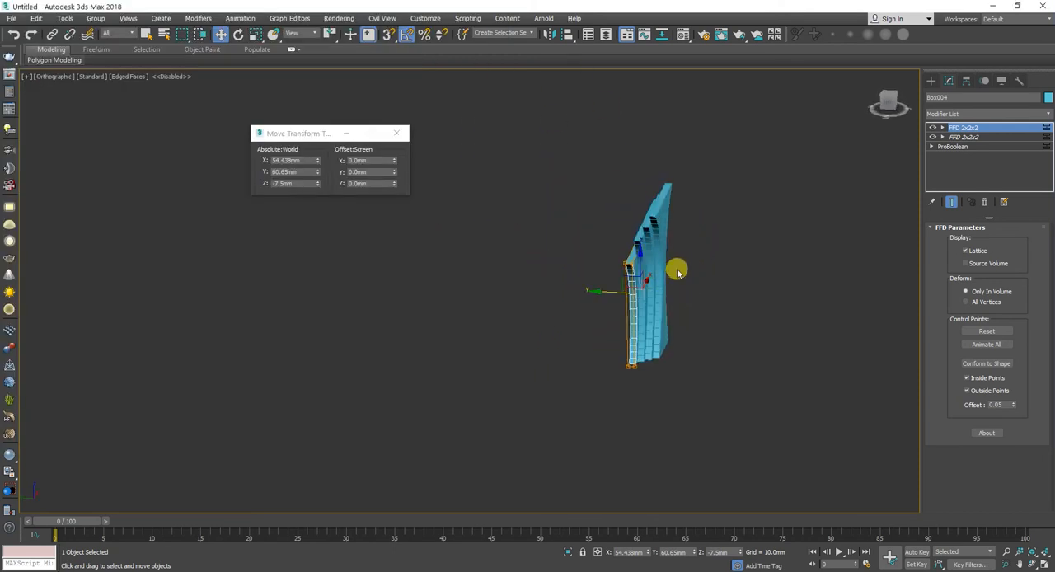
click(735, 251)
alt+middle_drag(735, 251, 710, 317)
click(661, 178)
alt+middle_drag(663, 284, 649, 181)
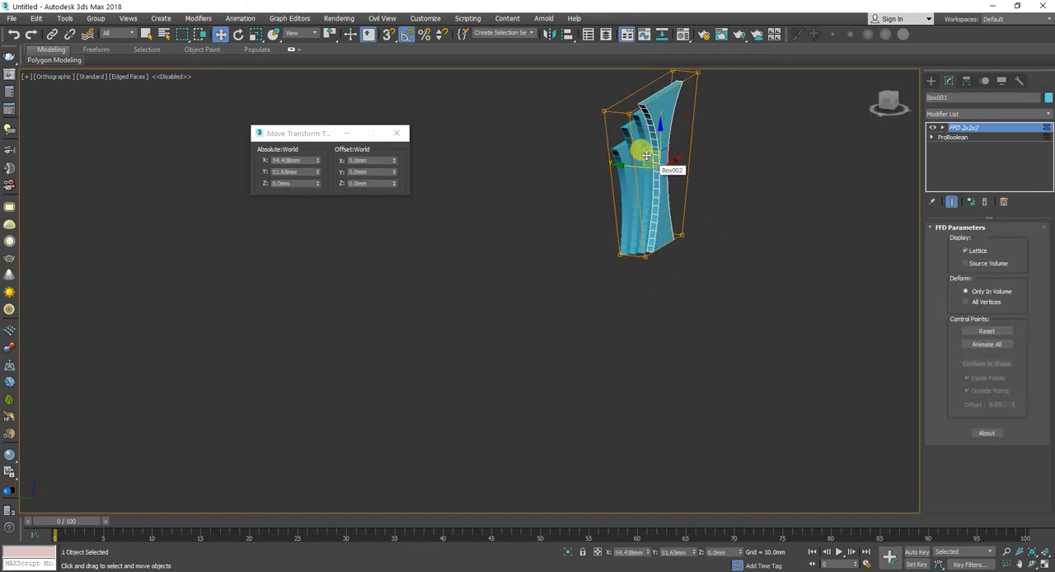
click(622, 155)
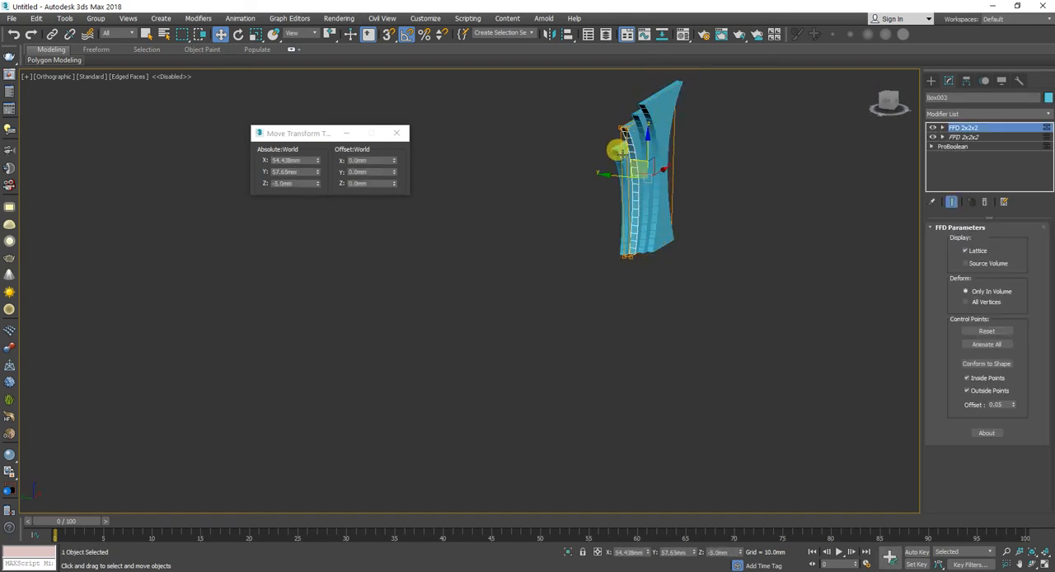
click(618, 176)
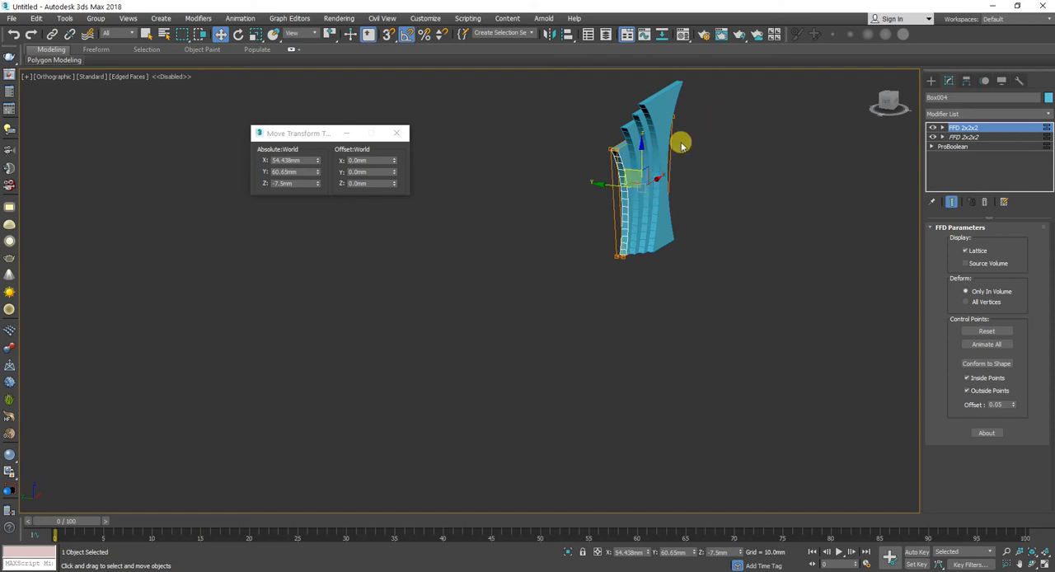
Step: Select all four panels and combine them into one group with the default group name
drag(716, 112, 561, 242)
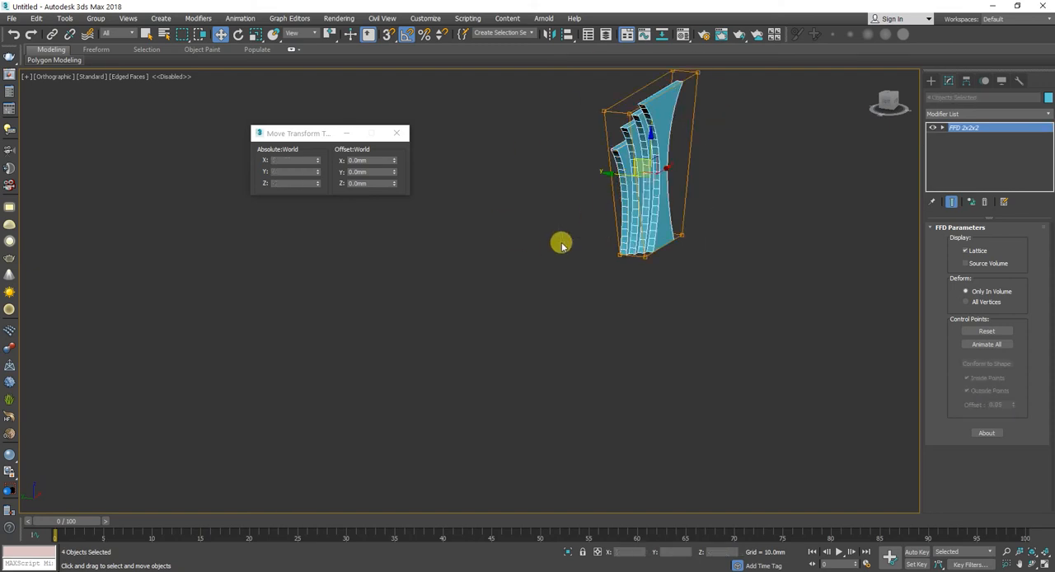
click(82, 20)
click(108, 38)
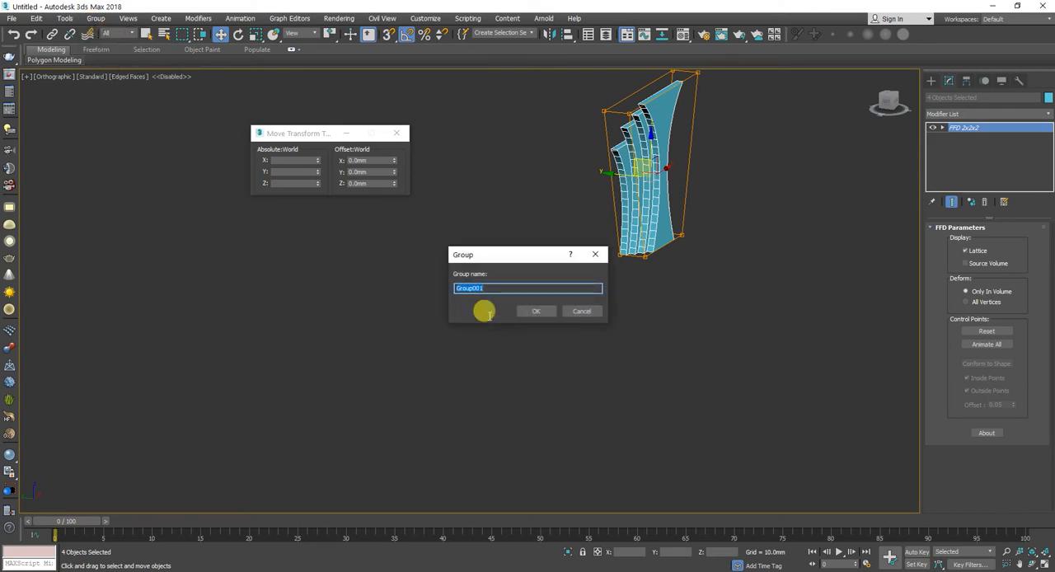
click(533, 309)
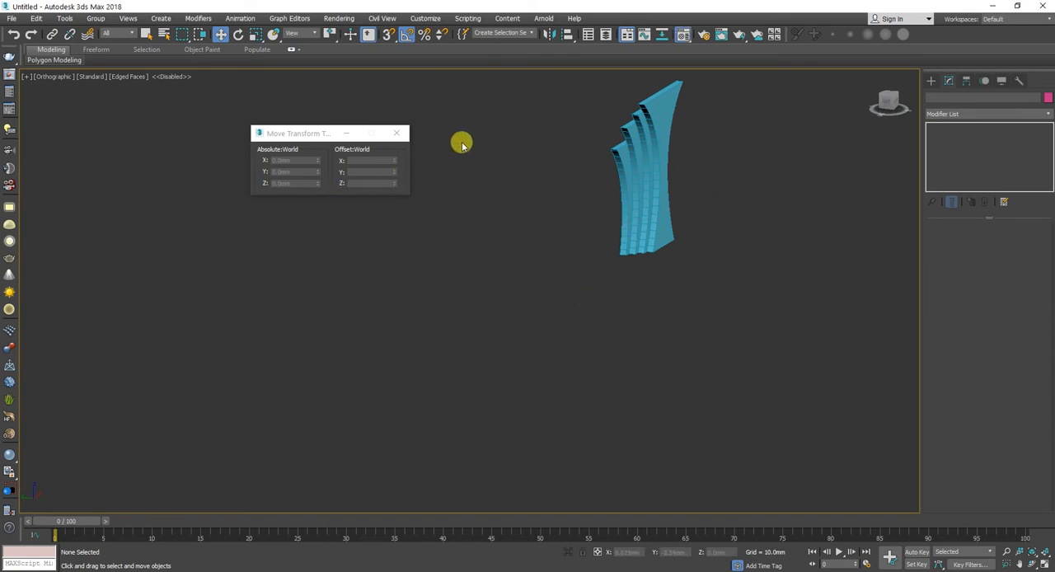
Step: Assign the grey 01 - Default material to the whole panel group and close the Material Editor
key(m)
drag(693, 41, 654, 104)
click(633, 136)
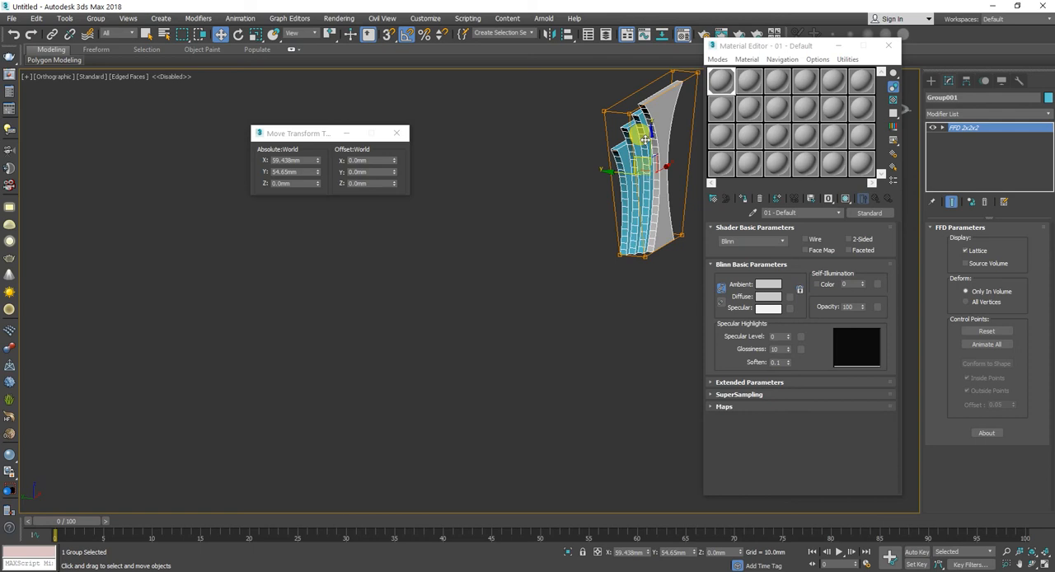
click(745, 199)
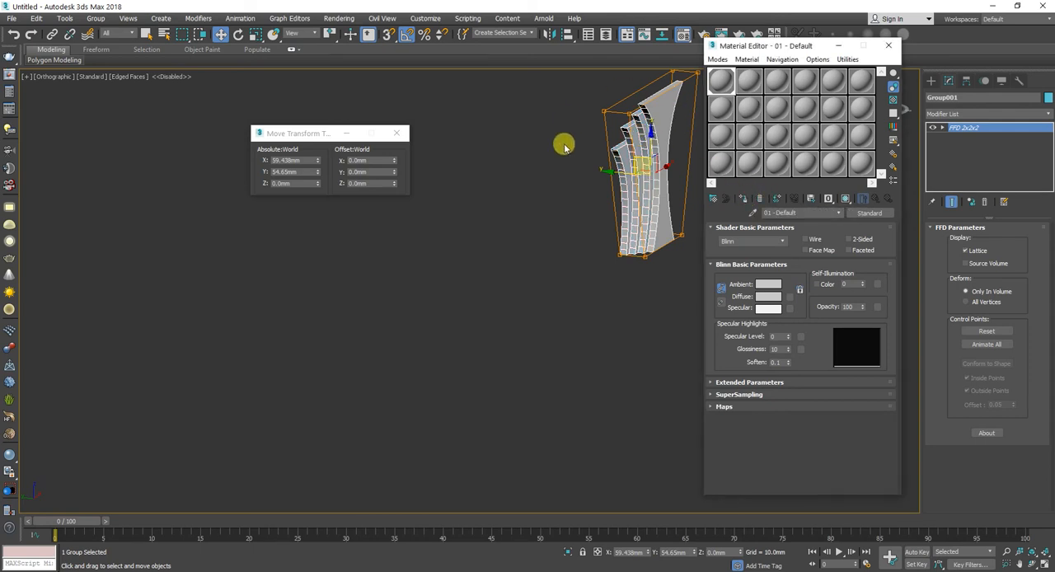
click(630, 264)
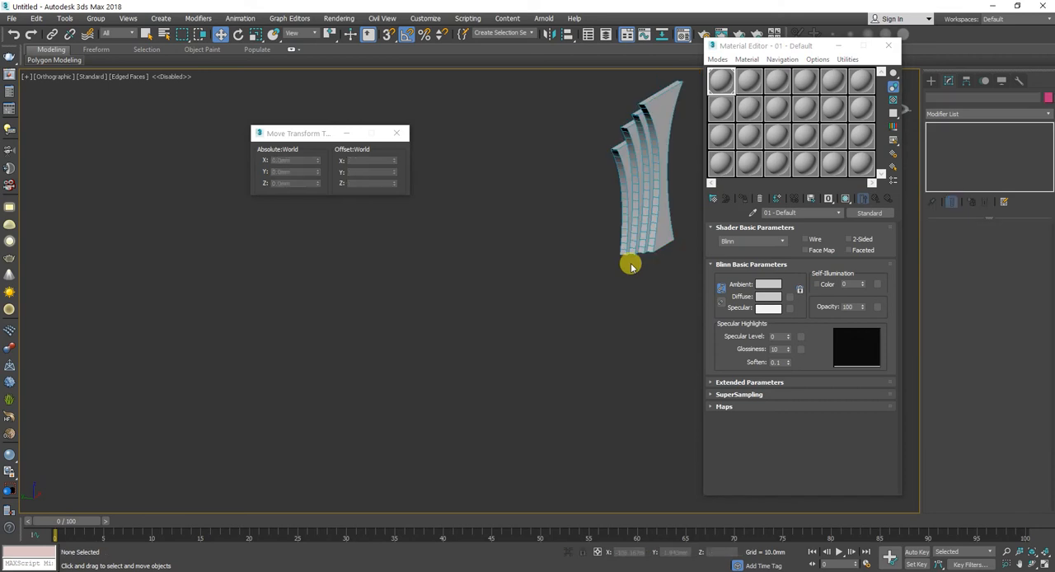
middle_drag(647, 229, 614, 255)
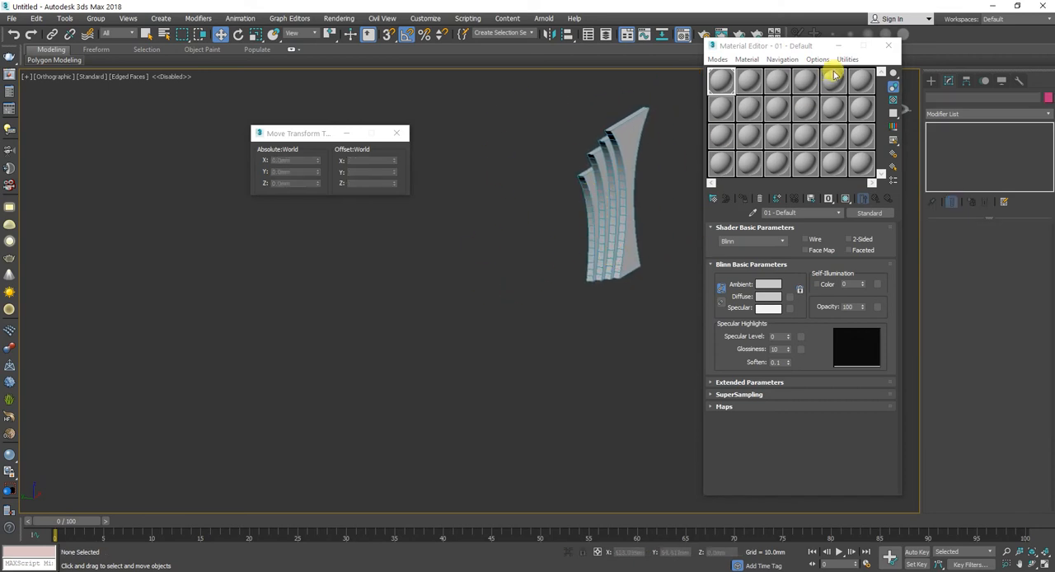
click(892, 49)
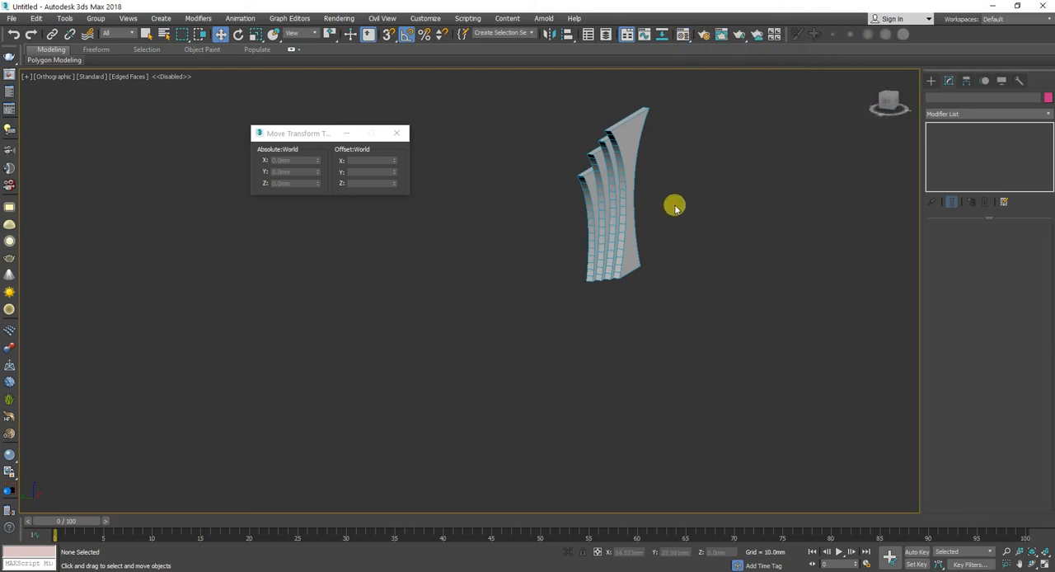
Step: Draw a guide rectangle about 67.6 mm long and 40.9 mm wide beside the panels in the front view
key(f)
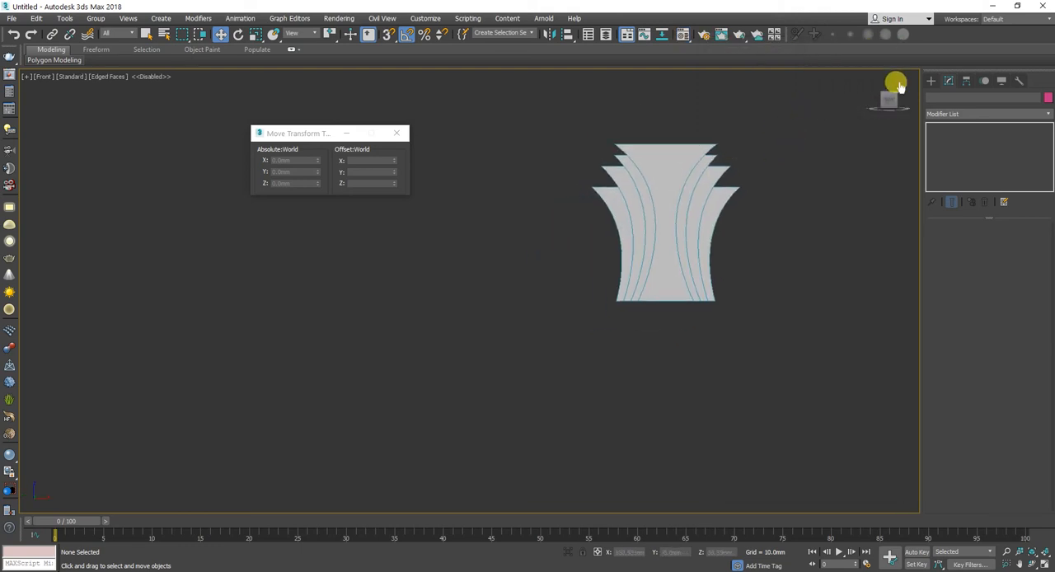
click(931, 80)
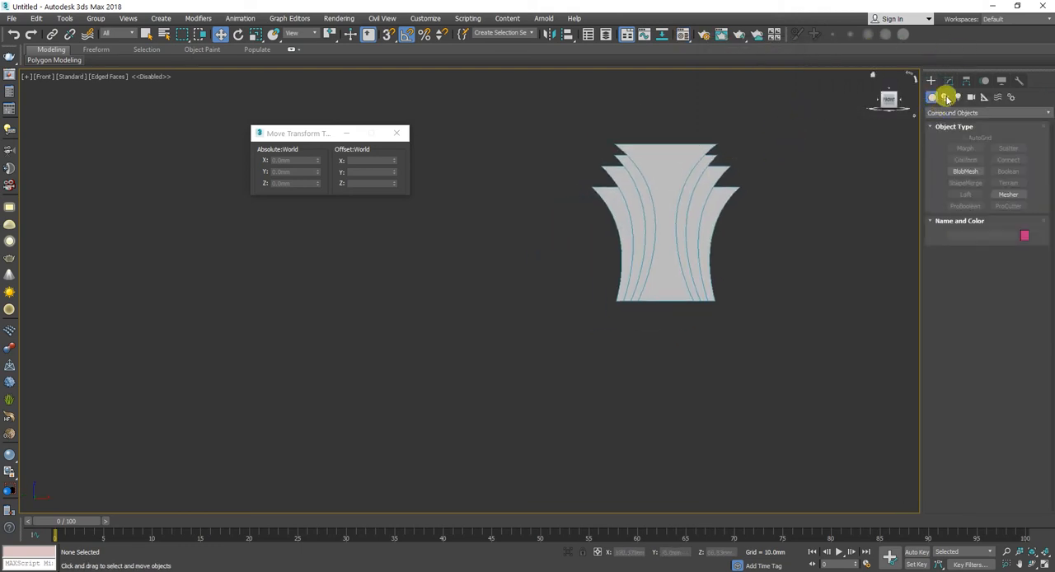
click(944, 97)
click(958, 157)
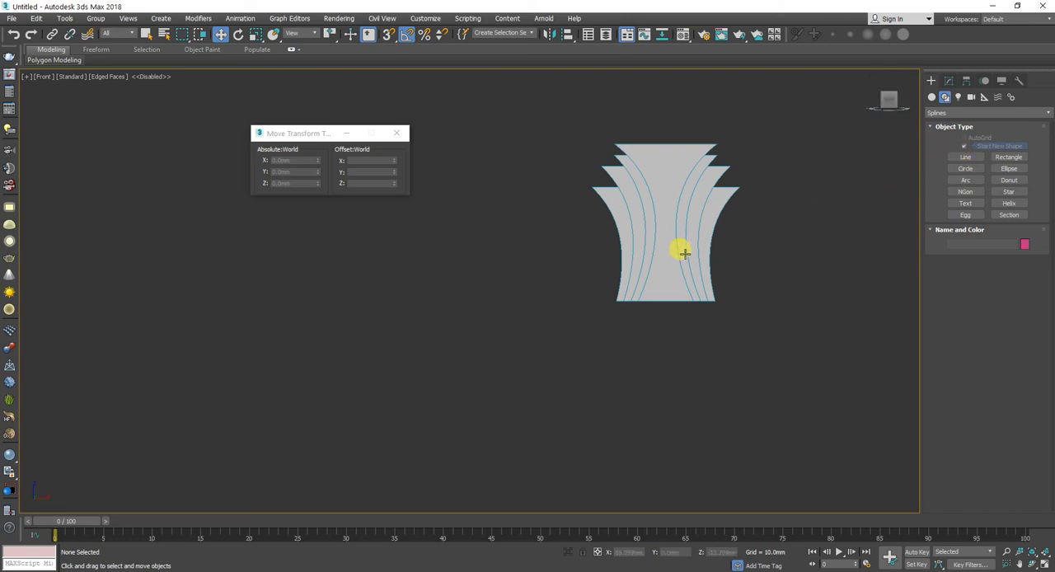
click(959, 157)
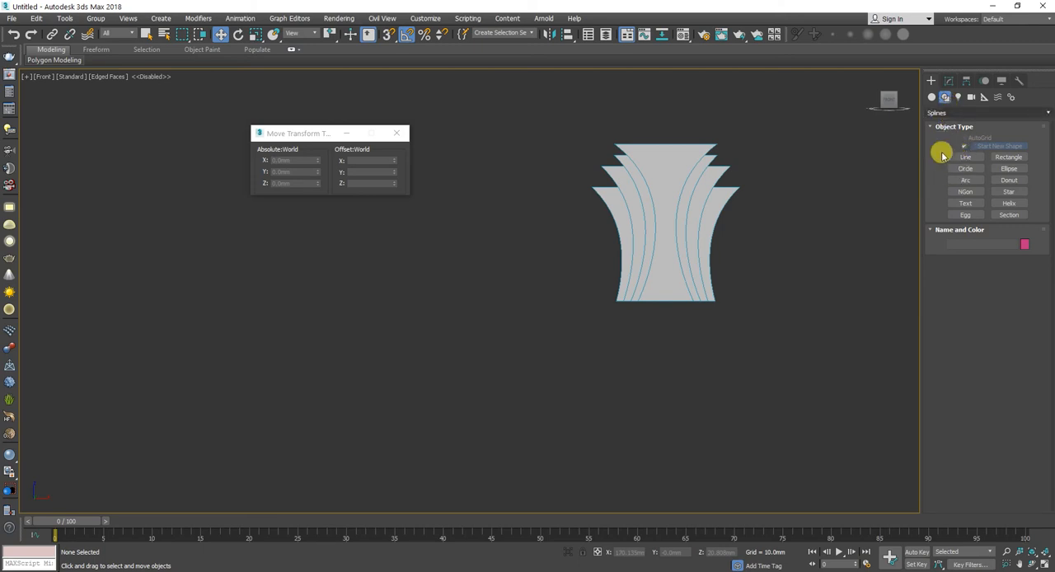
click(1001, 156)
drag(325, 249, 418, 401)
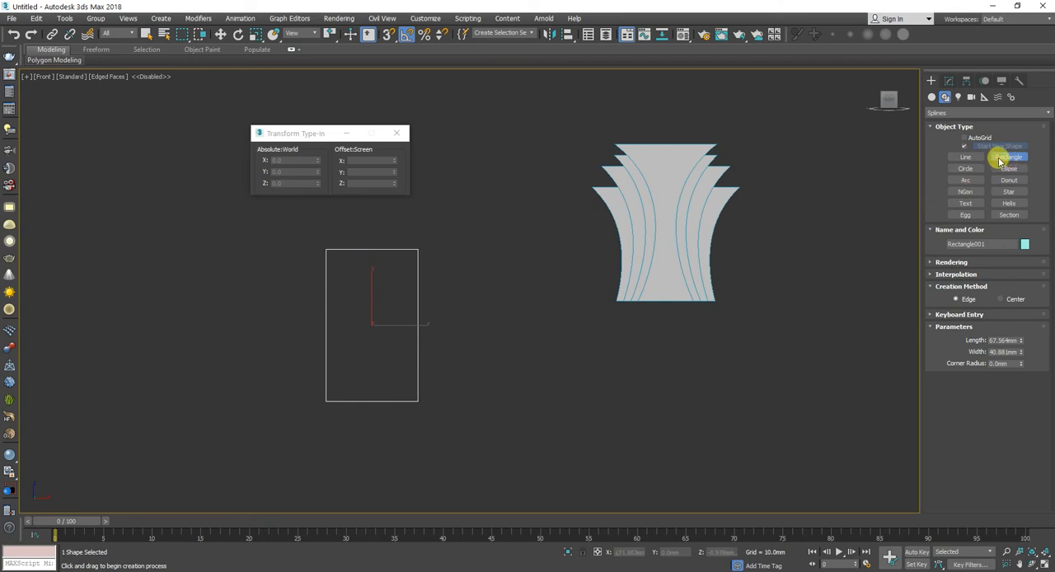
Step: Enable 2D snapping and draw an arc between the rectangle's two right corners, bowing inward with a radius of about 64 mm
click(964, 180)
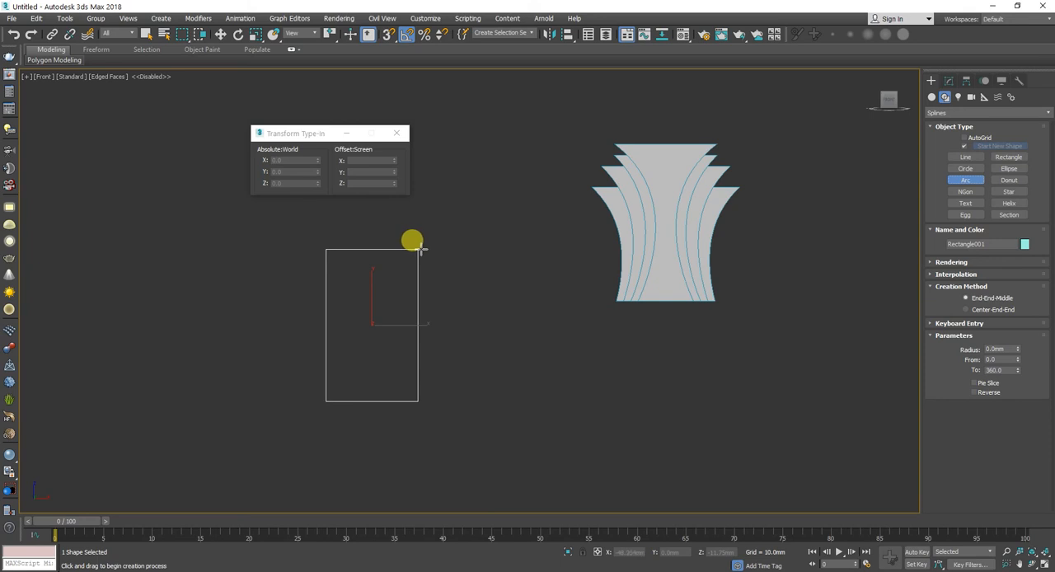
click(388, 34)
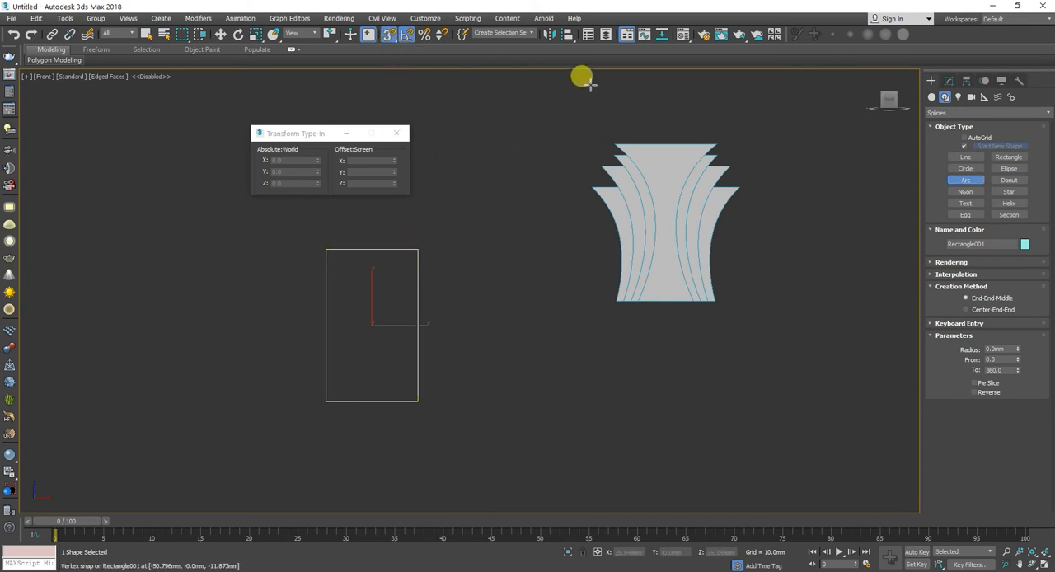
mouse_move(388, 34)
mouse_down()
mouse_move(391, 70)
mouse_move(391, 52)
mouse_up()
drag(417, 249, 417, 401)
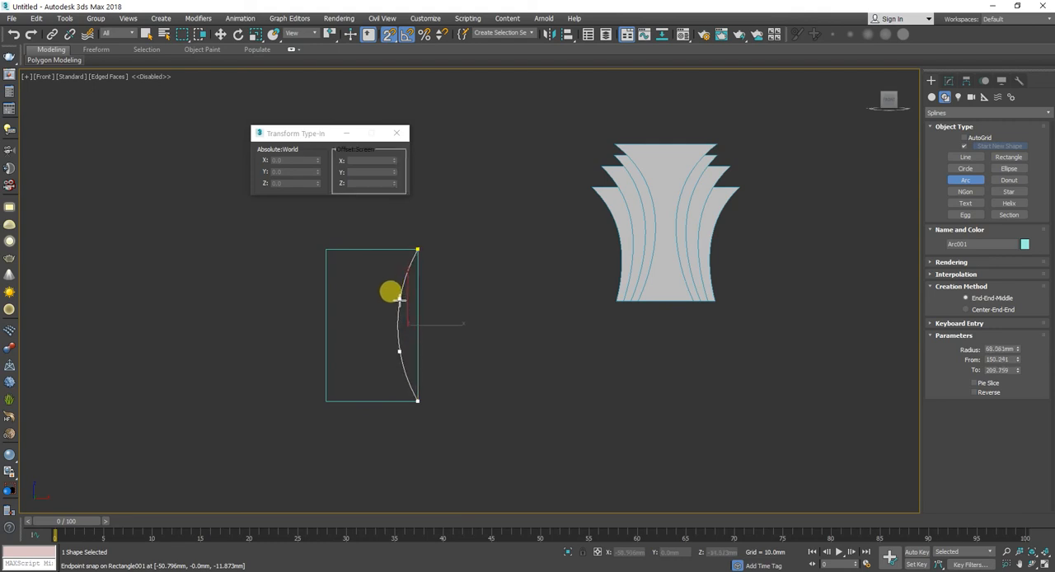
click(397, 300)
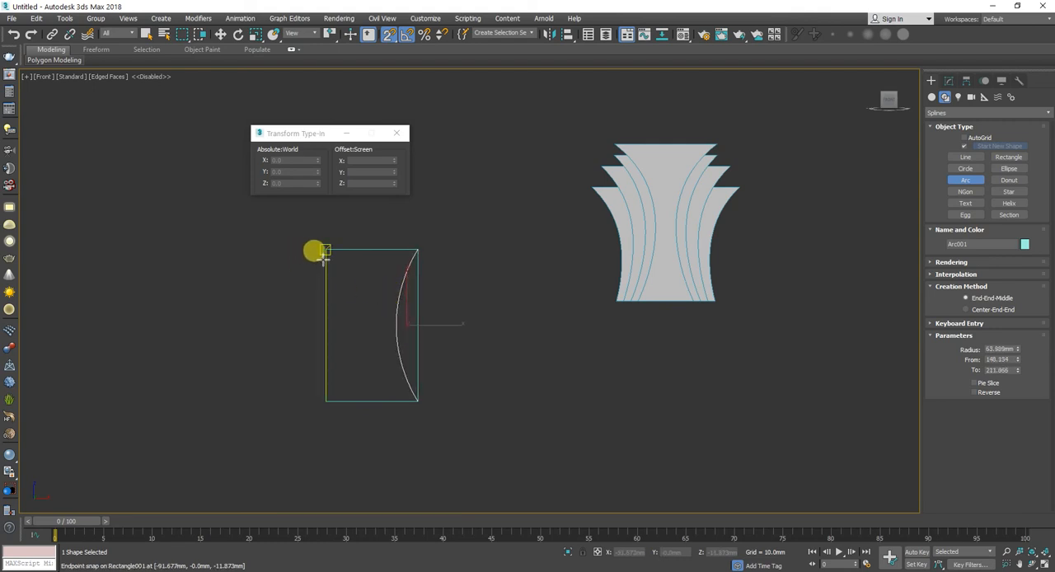
key(w)
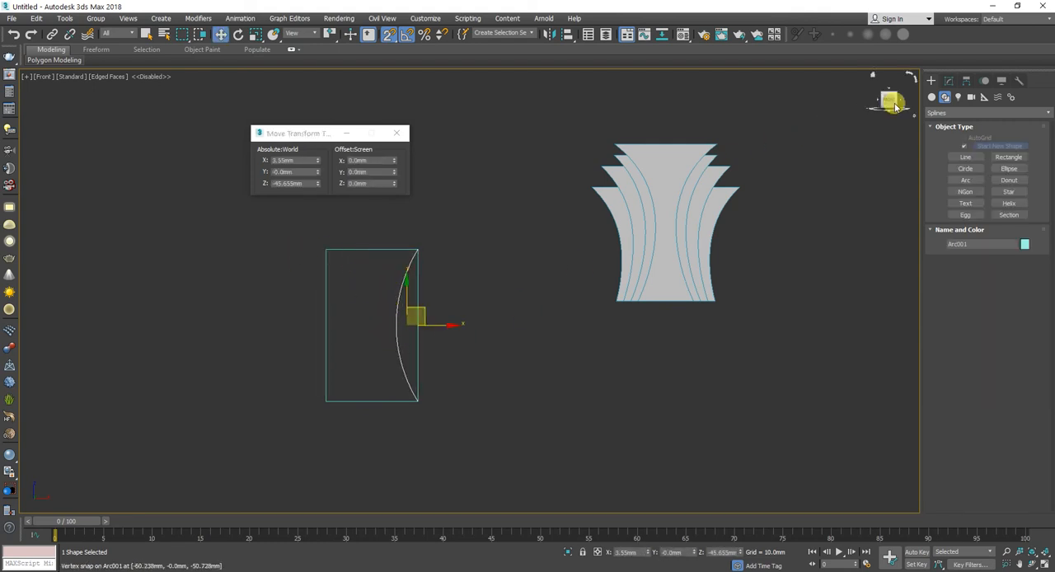
Step: Convert the arc inside the rectangle to an Editable Spline
click(948, 80)
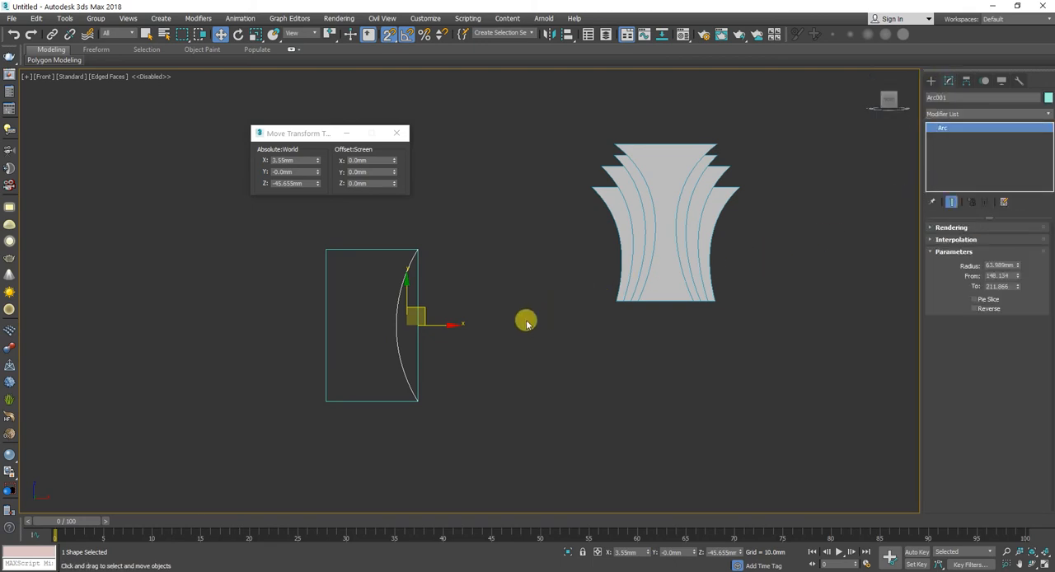
click(982, 114)
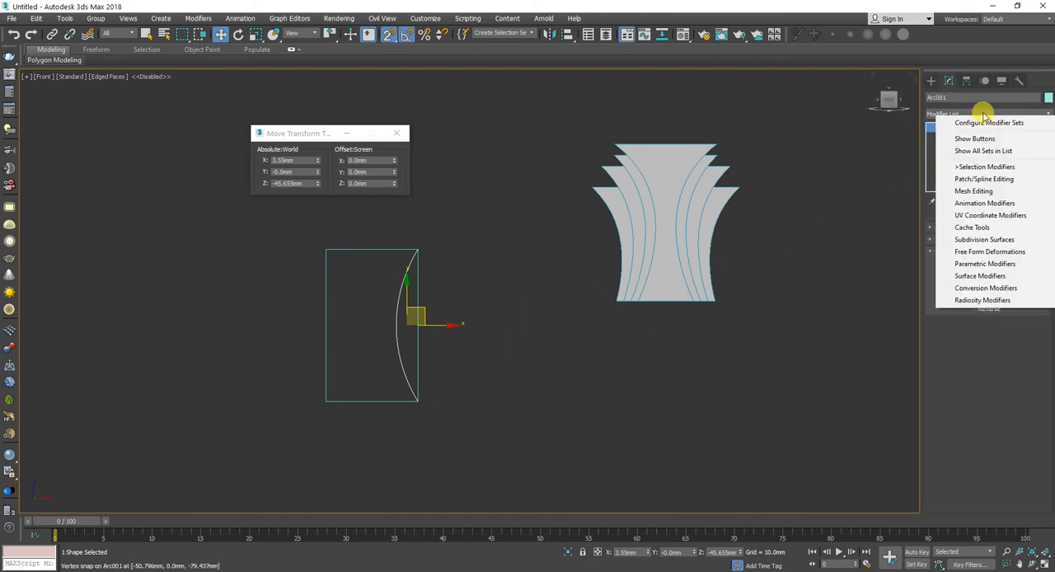
click(978, 113)
click(981, 111)
right_click(975, 147)
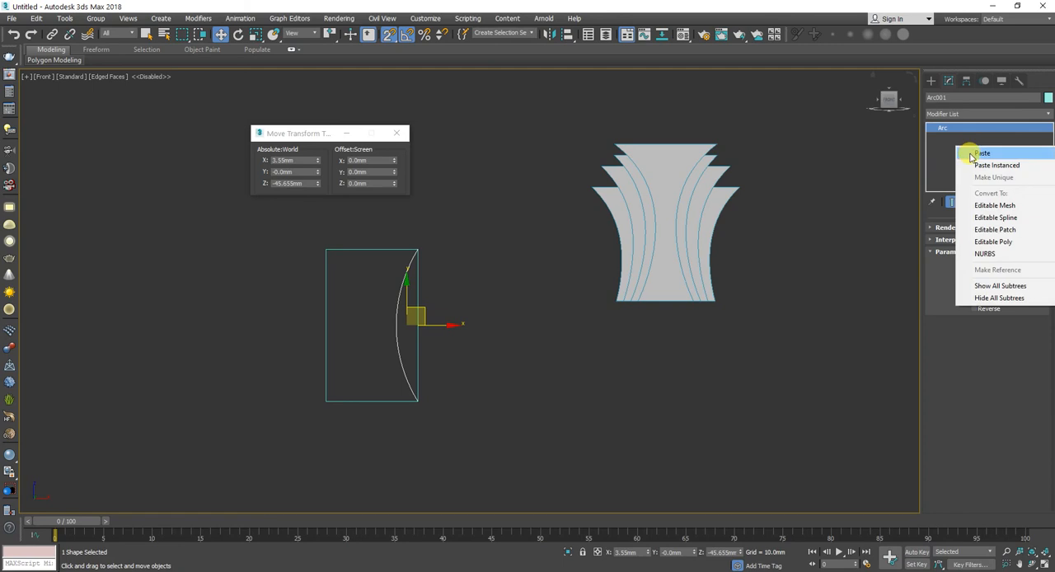
click(989, 218)
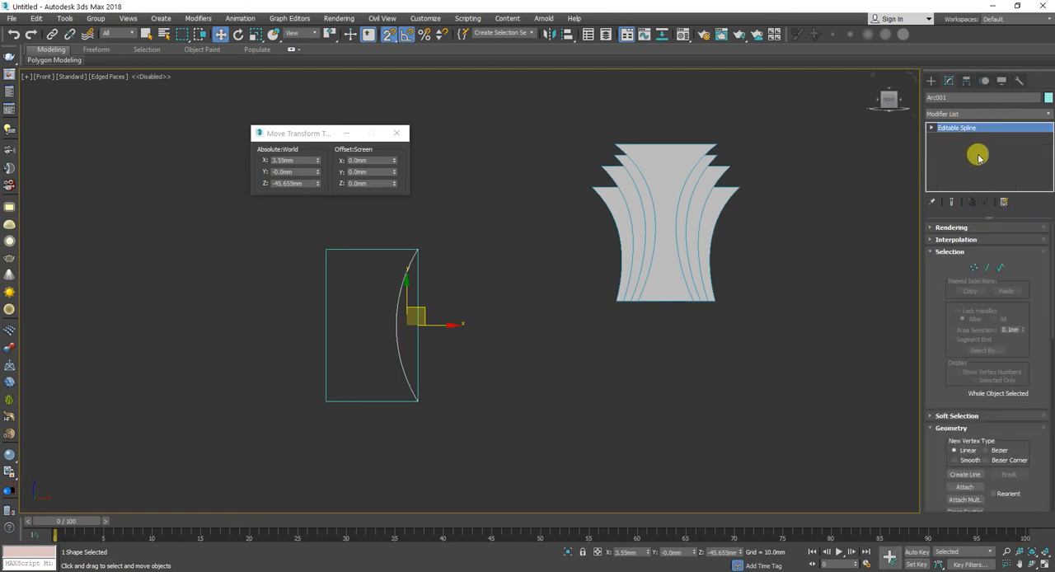
Step: Turn off snapping, shift the arc's bottom end vertex slightly inward to X about -53 mm, and delete the lower middle vertex
click(973, 267)
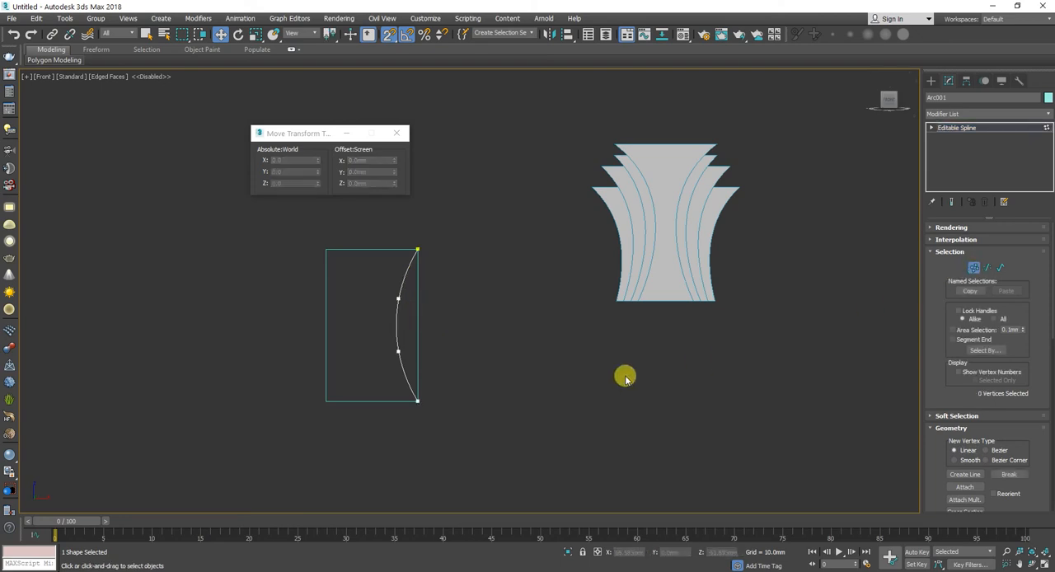
drag(486, 388, 380, 441)
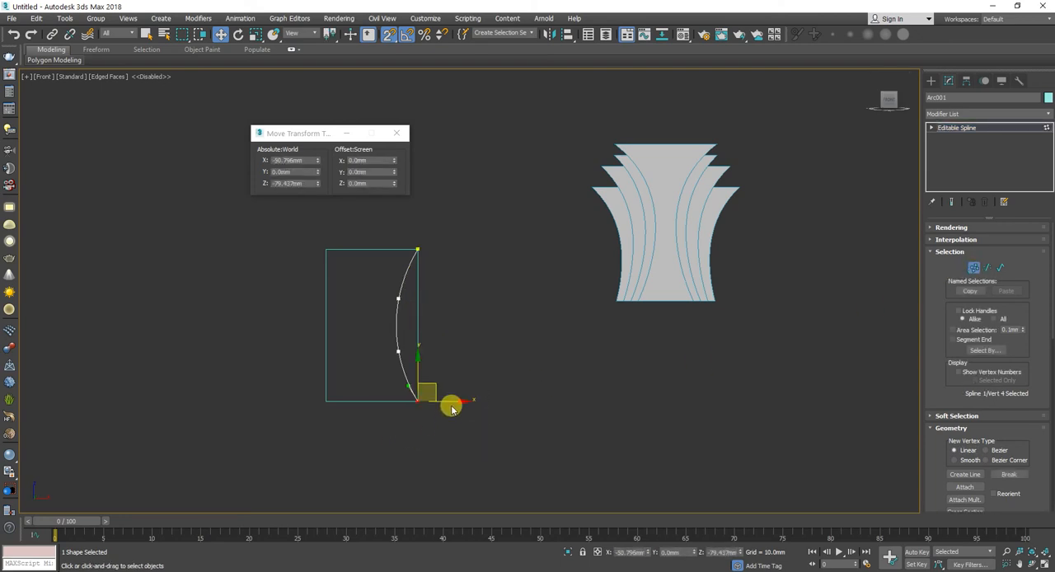
drag(447, 402, 445, 401)
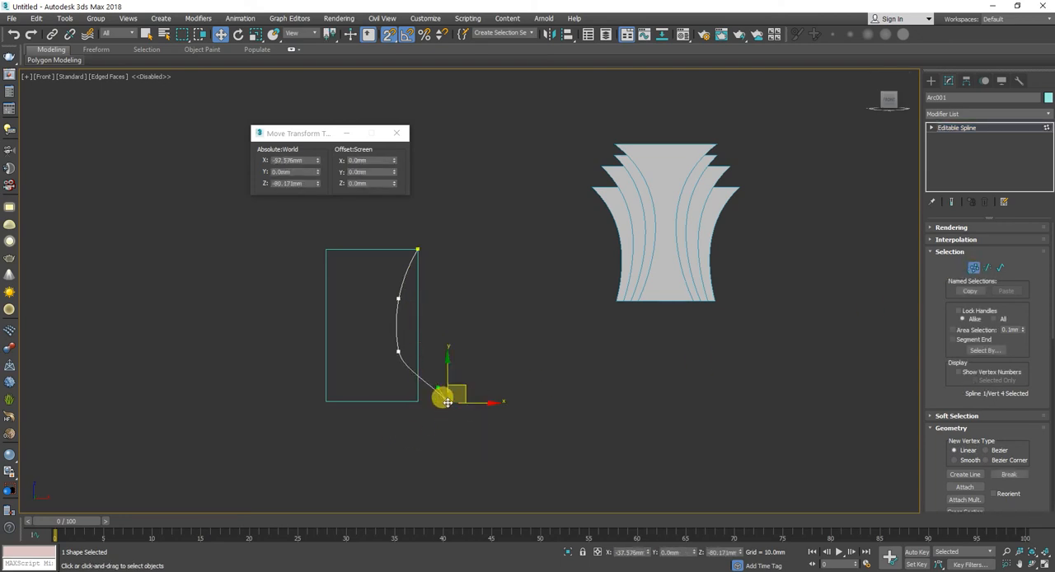
key(ctrl+z)
key(s)
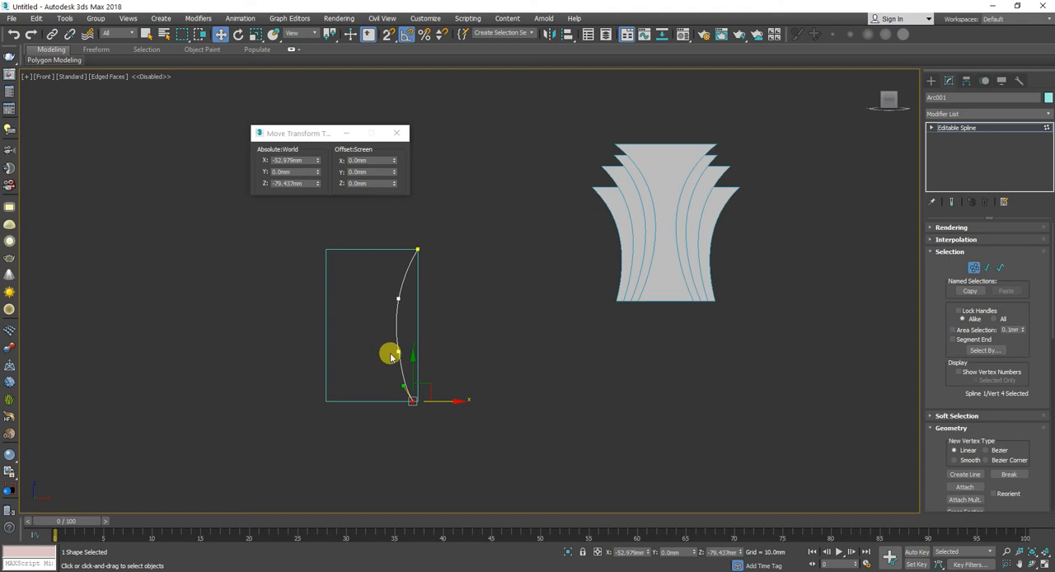
key(Delete)
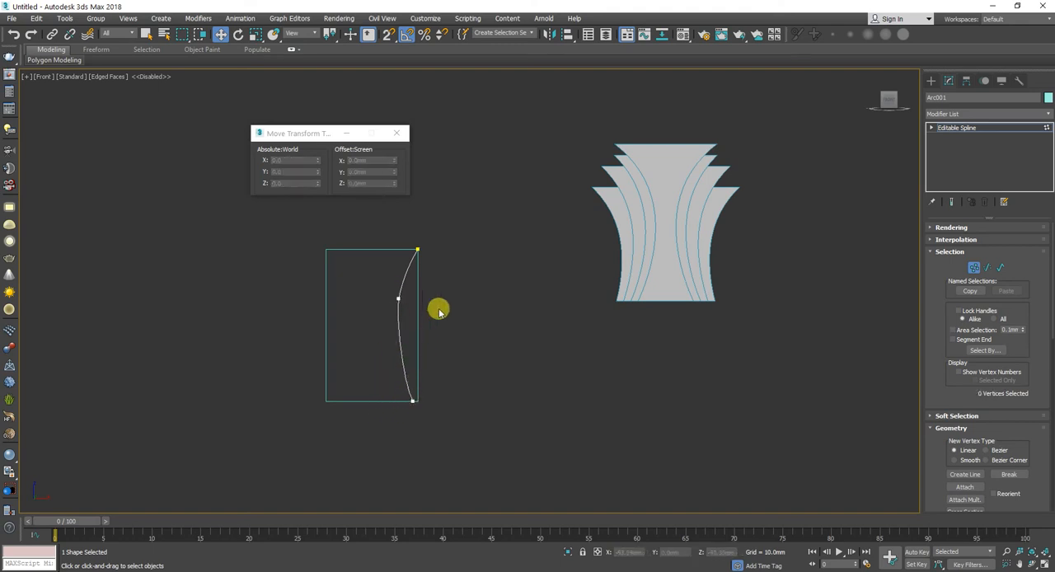
Step: Set all three remaining vertices of the arc to the Smooth type
drag(455, 273, 347, 466)
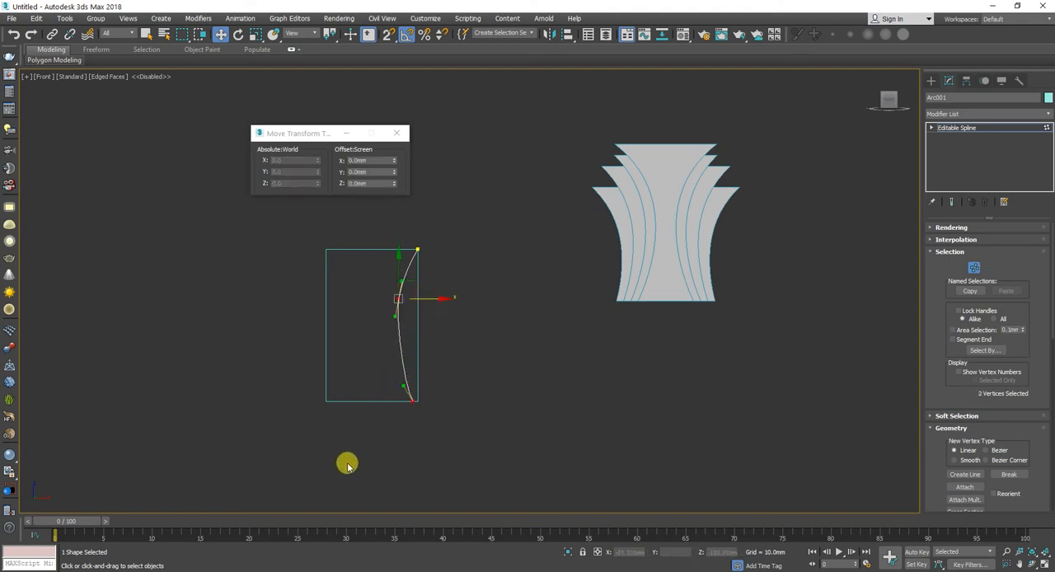
right_click(375, 387)
click(353, 333)
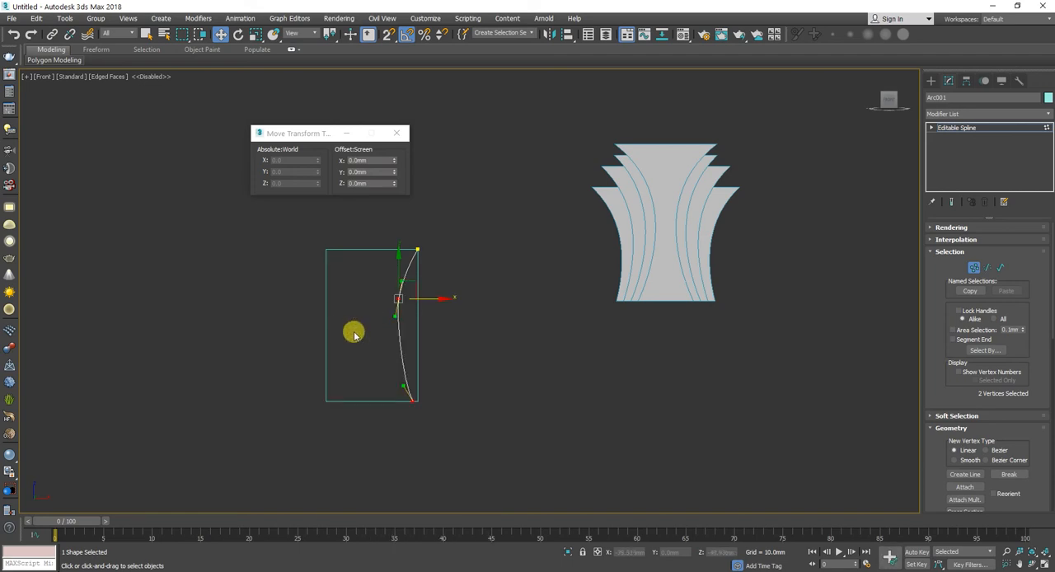
right_click(357, 371)
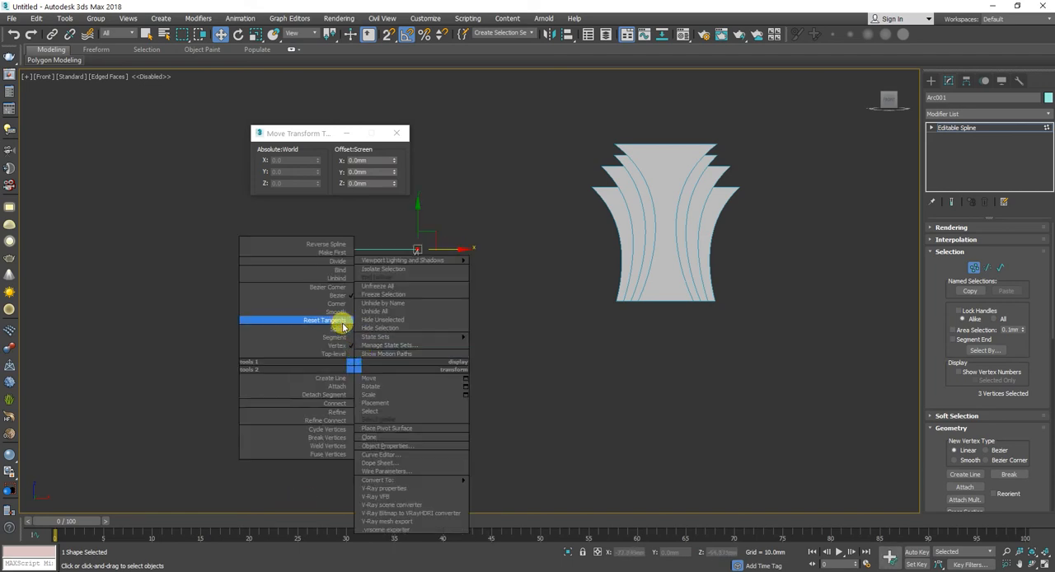
click(337, 313)
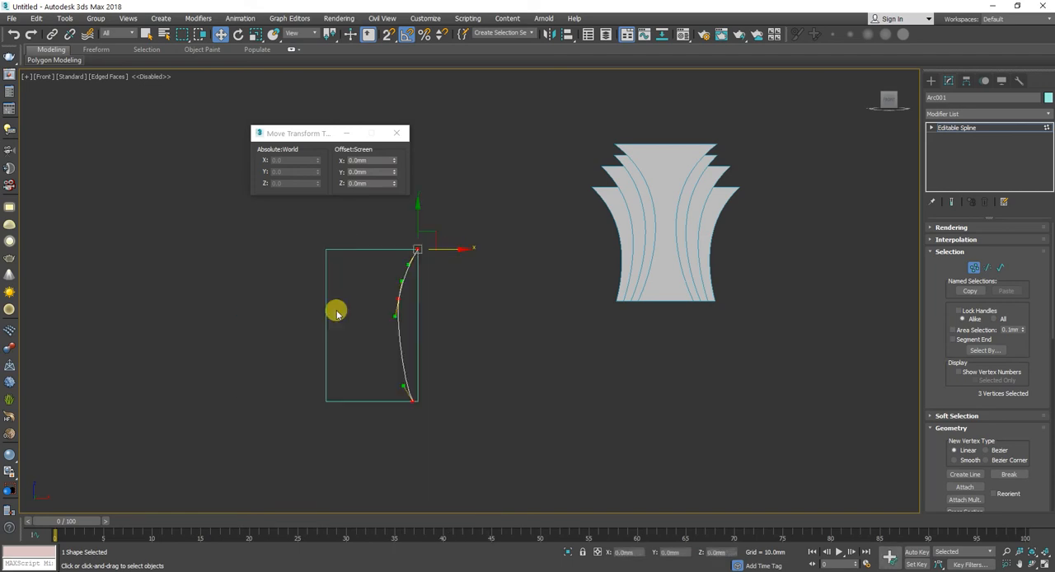
Step: Lower the arc's middle vertex to near mid-height and shift its bottom vertex inward to X about -55.4 mm
click(398, 298)
drag(398, 270, 434, 402)
click(410, 398)
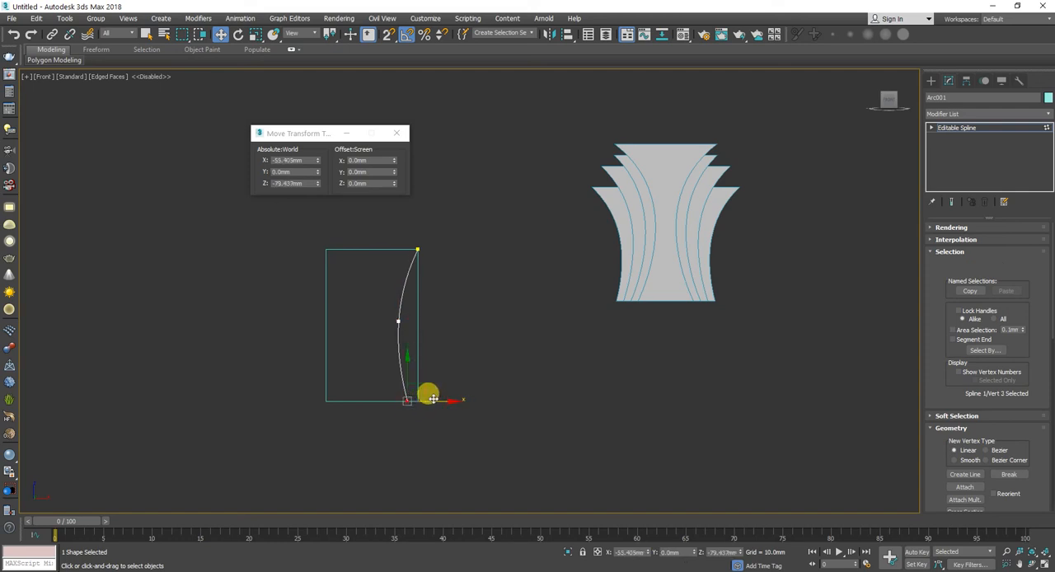
click(983, 127)
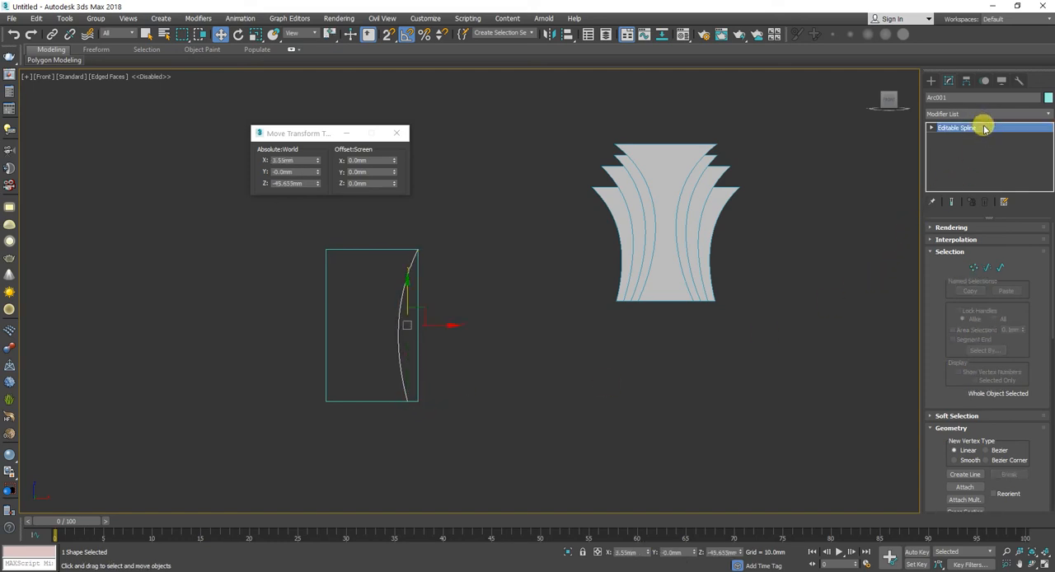
Step: Mirror the arc across the X axis as an instance with no offset
click(548, 34)
click(512, 330)
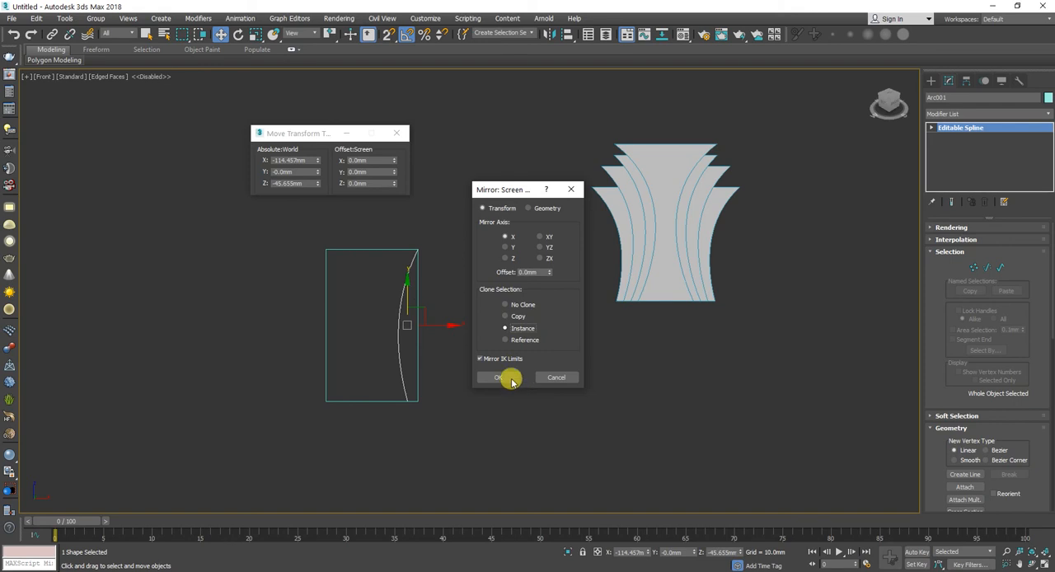
alt+middle_drag(448, 334, 497, 372)
click(508, 378)
click(511, 360)
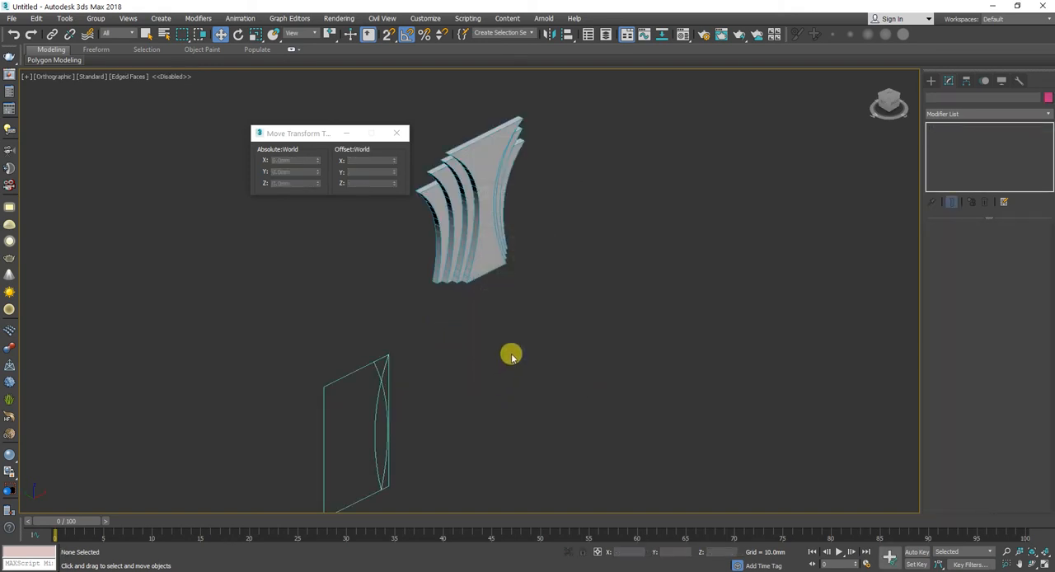
Step: Move the mirrored arc horizontally in the front view towards the opposite side of the rectangle
key(f)
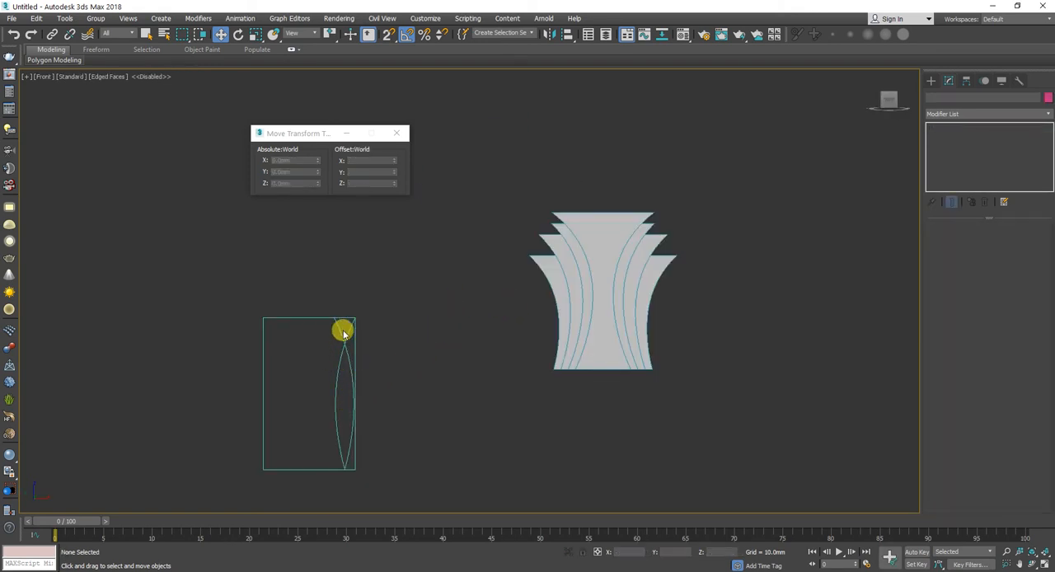
click(338, 329)
alt+middle_drag(365, 382, 383, 401)
key(f)
drag(373, 394, 316, 391)
Step: Align the mirrored arc to the rectangle in X position only, minimum to minimum
click(567, 34)
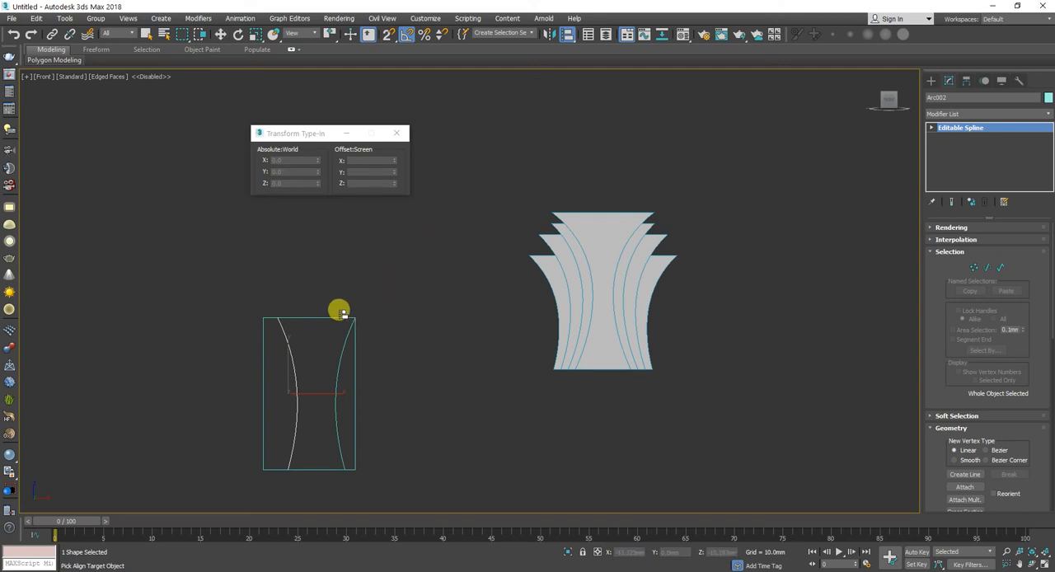
click(333, 317)
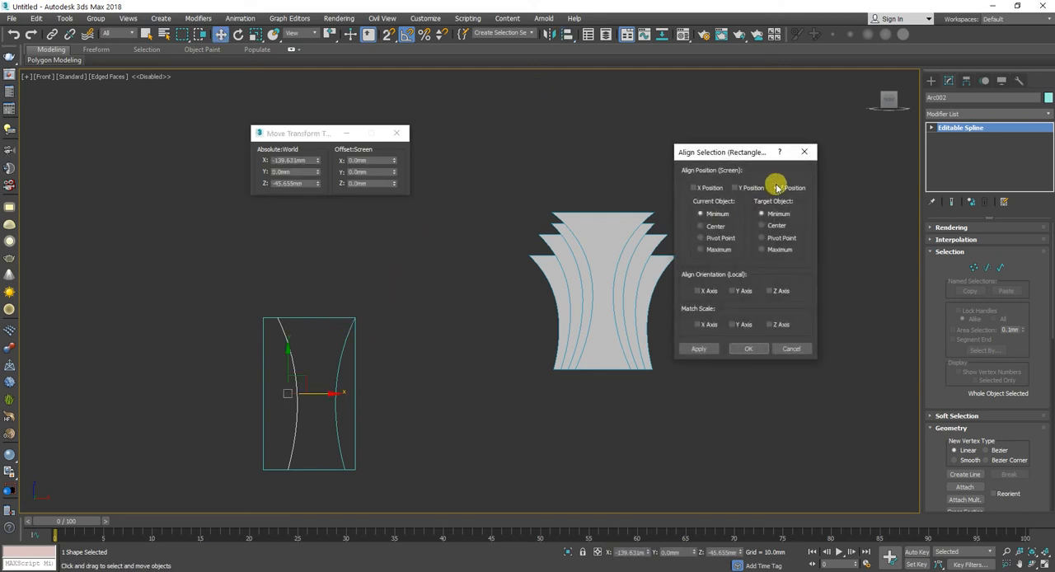
click(709, 188)
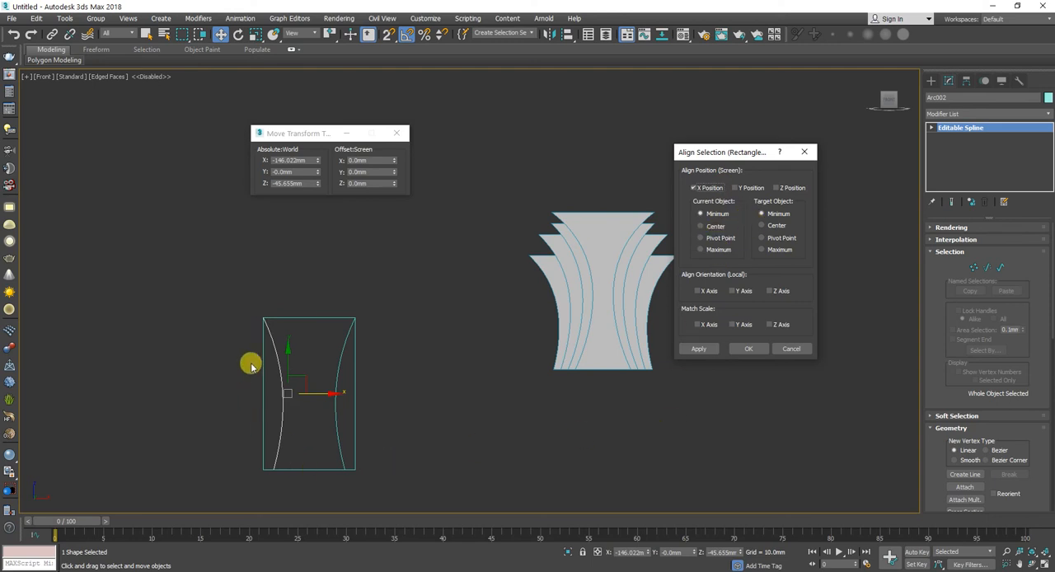
click(748, 349)
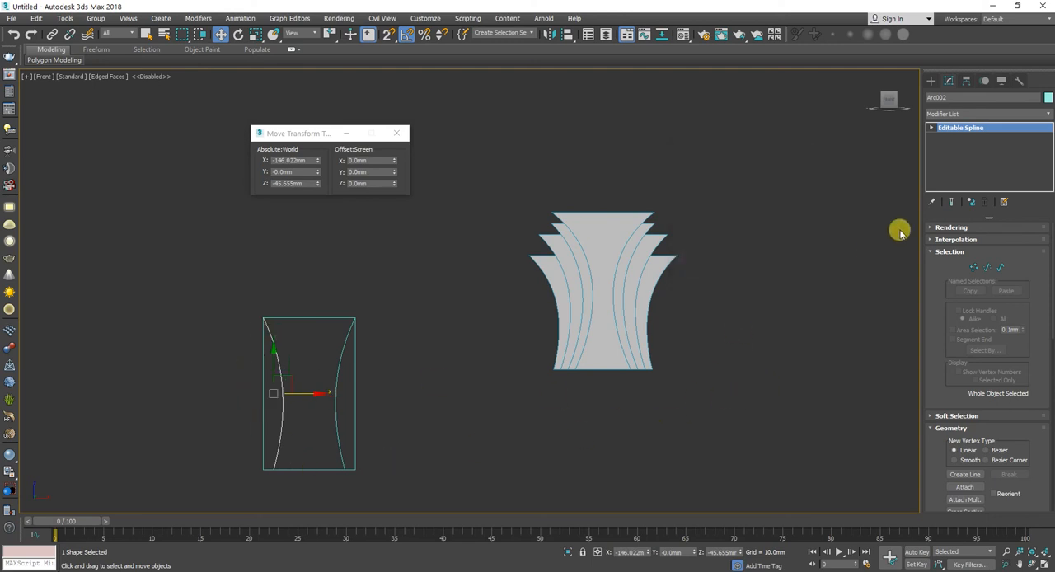
Step: Make the mirrored arc's Editable Spline unique so it is independent of the original arc
scroll(1015, 379, down, 2)
click(980, 454)
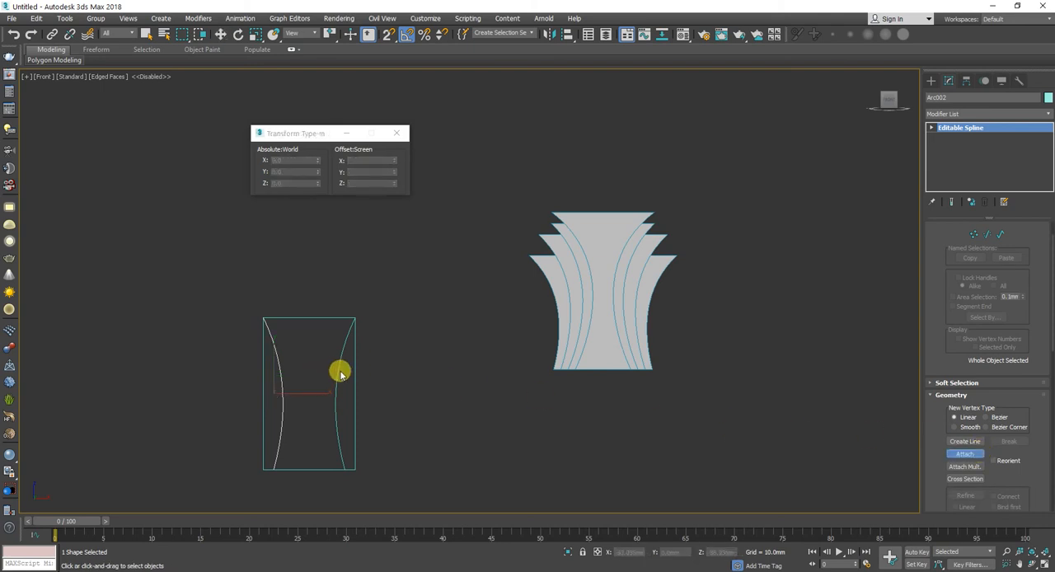
right_click(1005, 183)
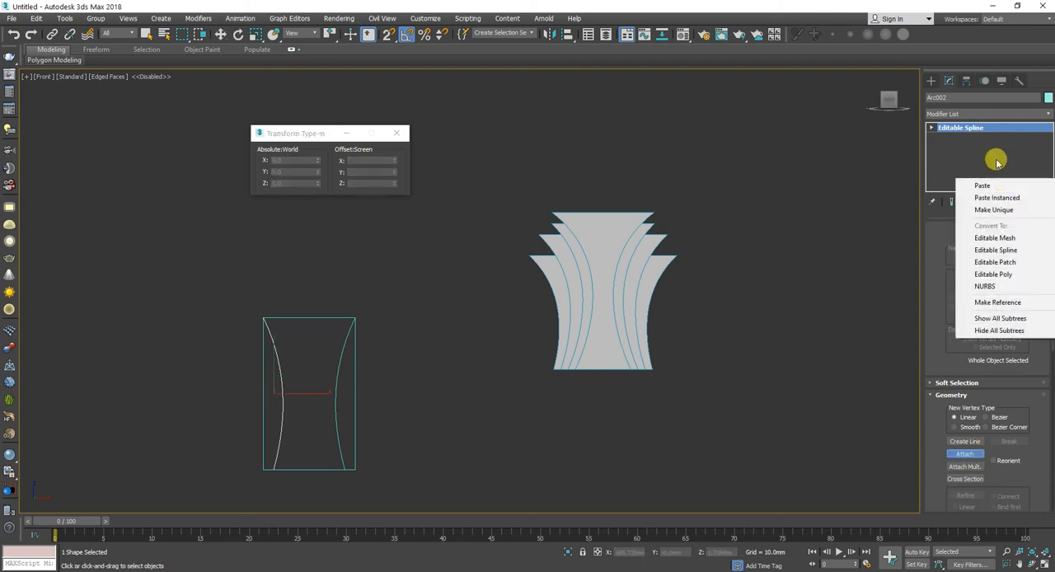
click(993, 209)
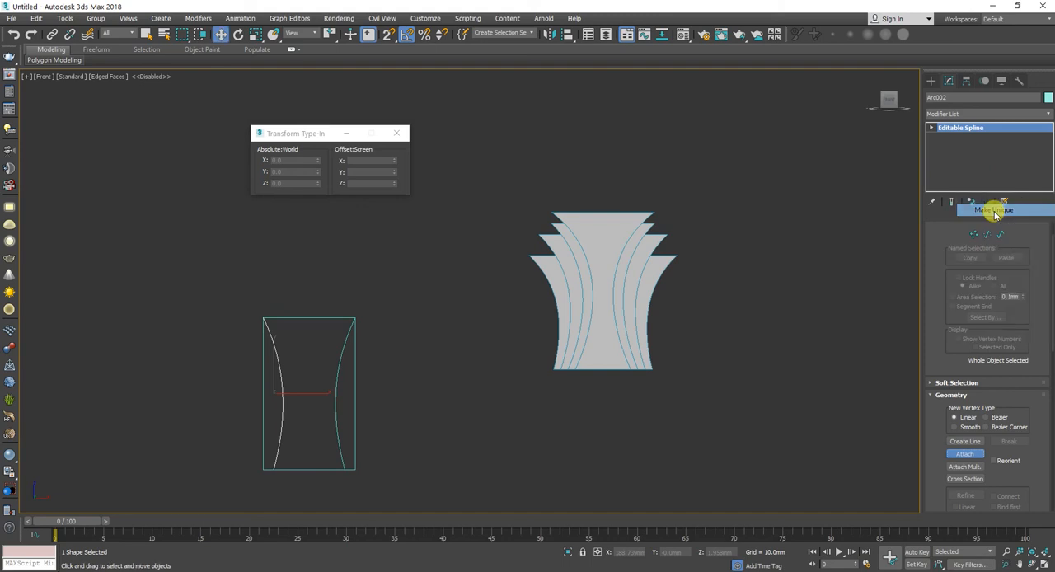
right_click(966, 135)
click(979, 146)
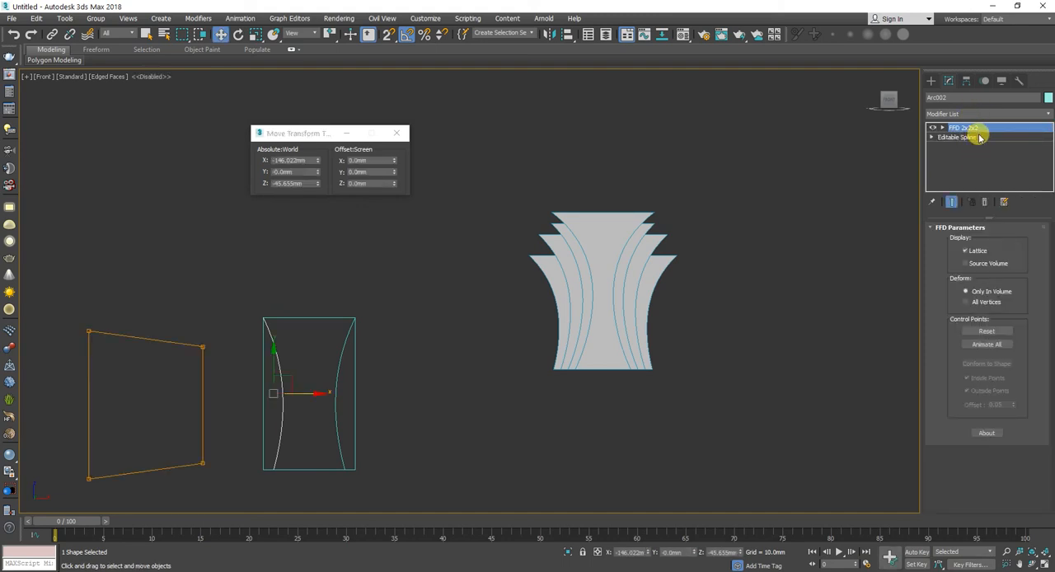
key(ctrl+z)
right_click(977, 141)
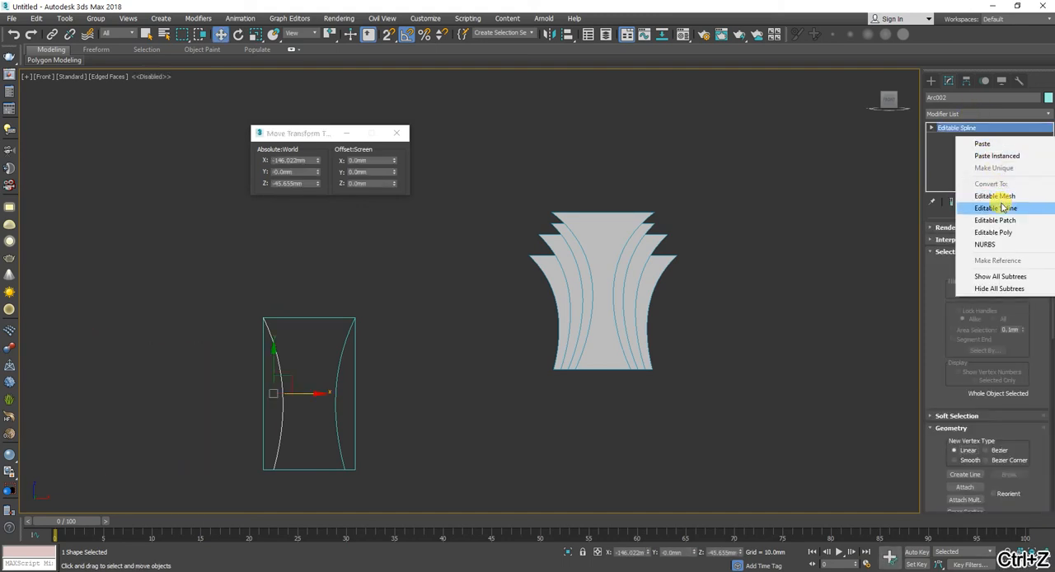
click(981, 155)
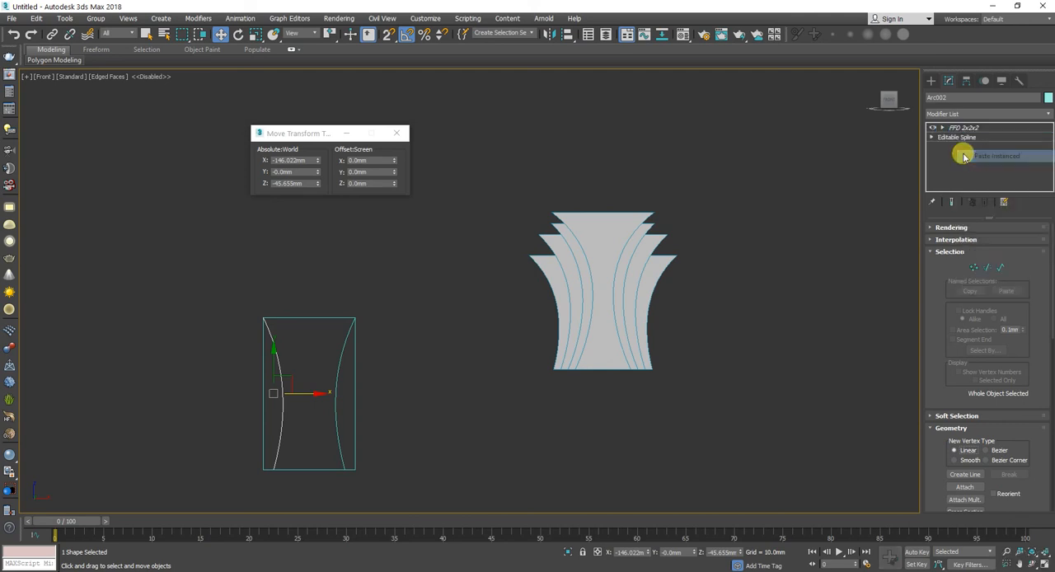
key(ctrl+z)
Step: Attach the original arc and the rectangle to the mirrored arc as one editable spline
click(968, 128)
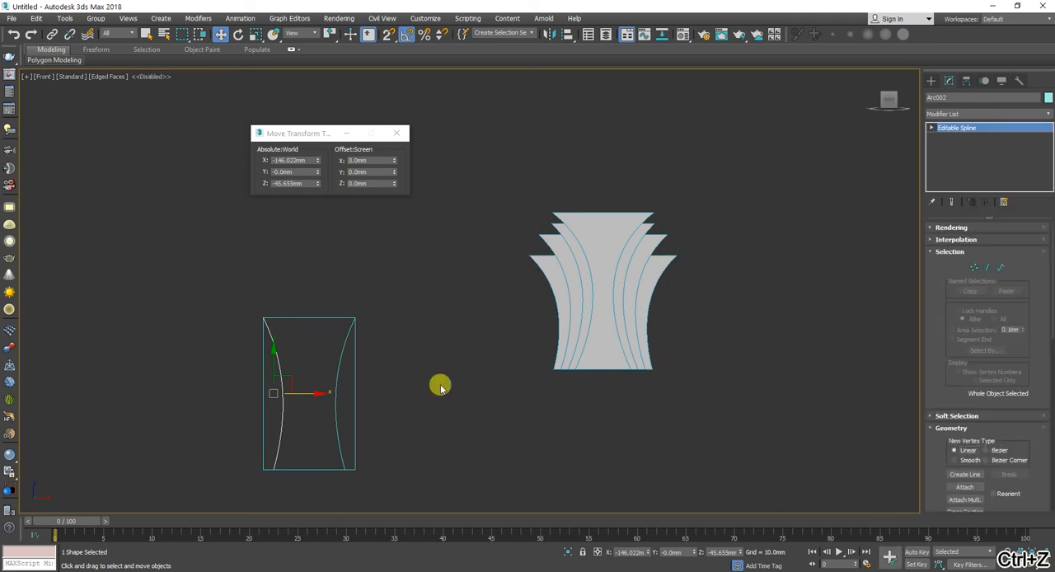
scroll(987, 409, down, 1)
click(964, 470)
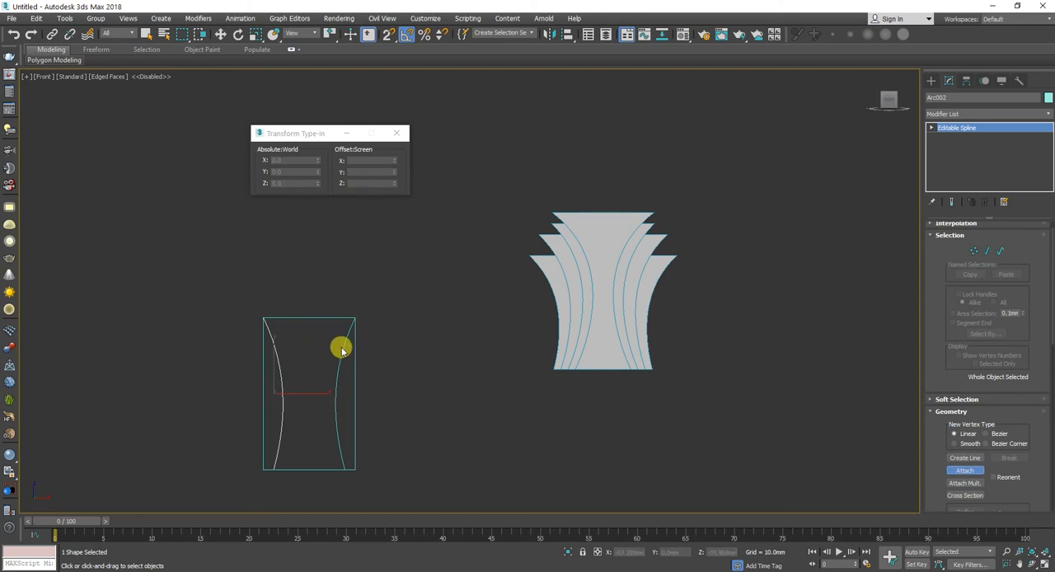
click(324, 317)
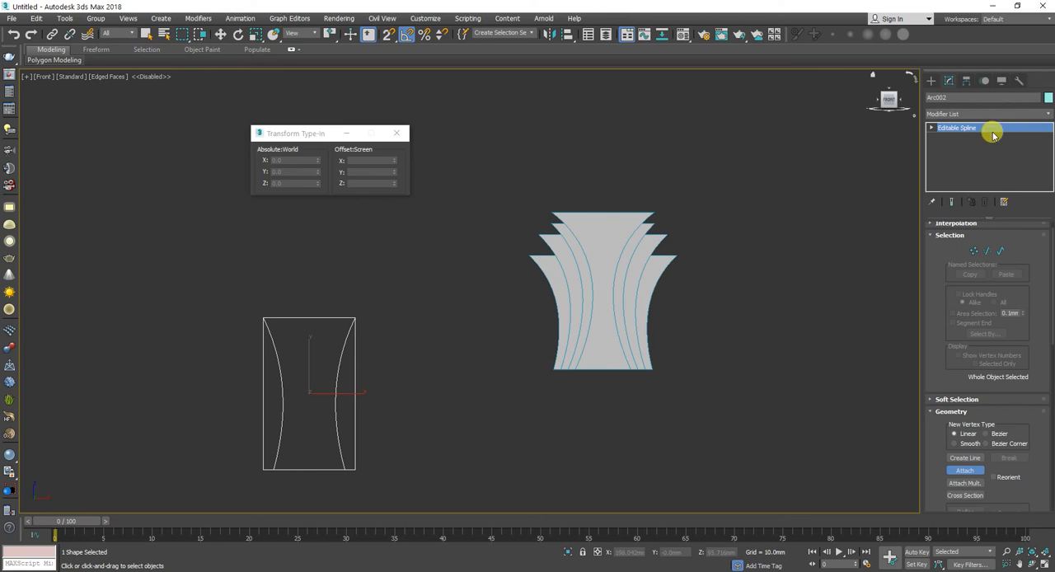
Step: Examine the attached shape at spline level by selecting each of its two arcs individually
click(1000, 252)
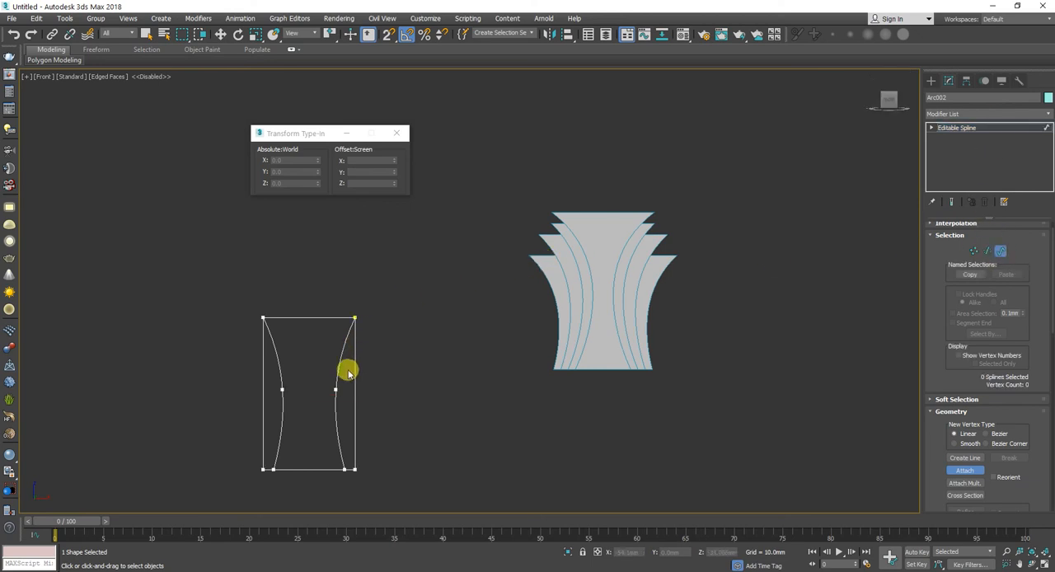
key(w)
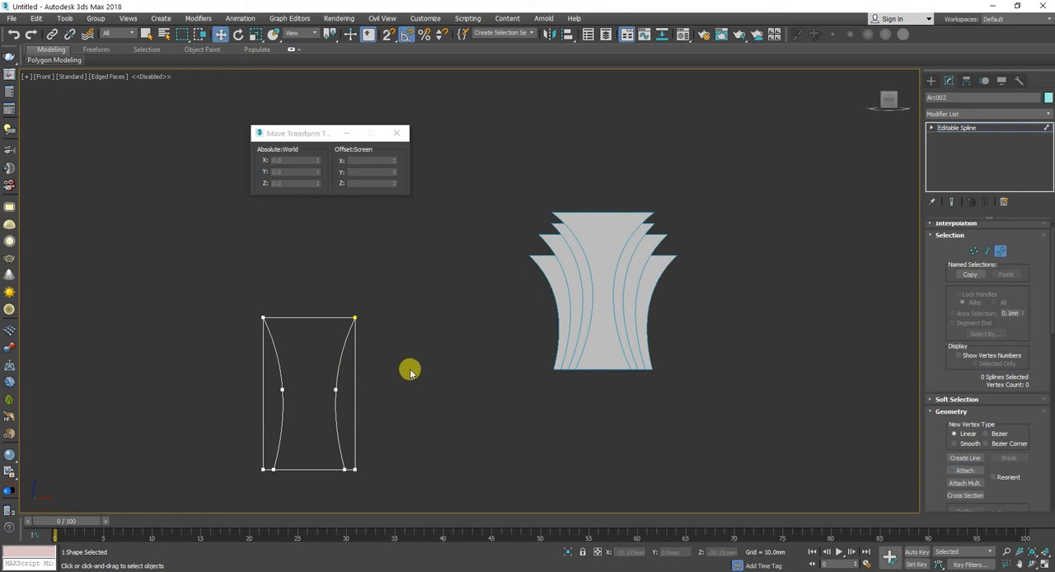
click(343, 385)
click(344, 402)
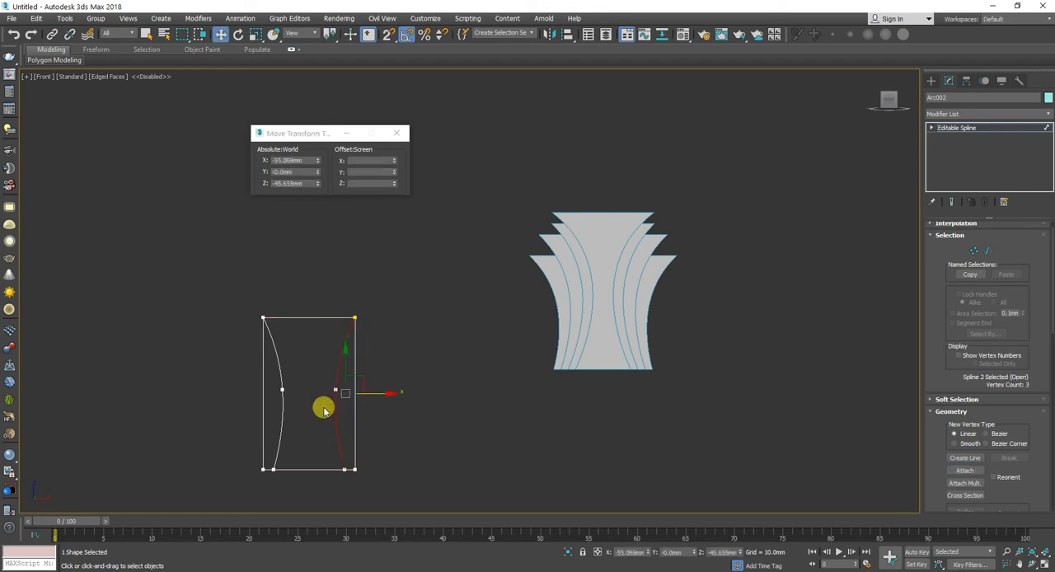
click(278, 430)
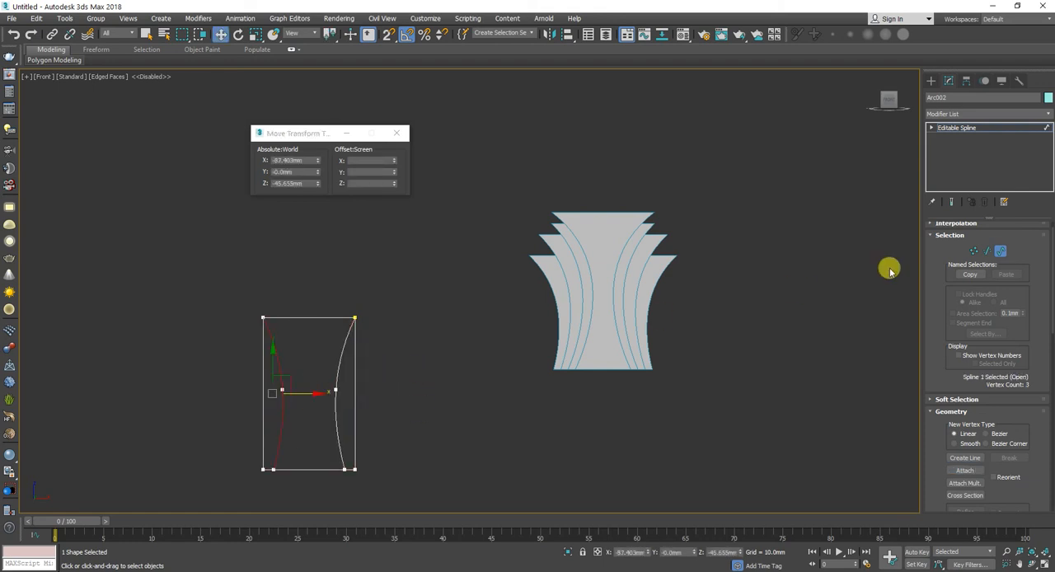
click(1010, 128)
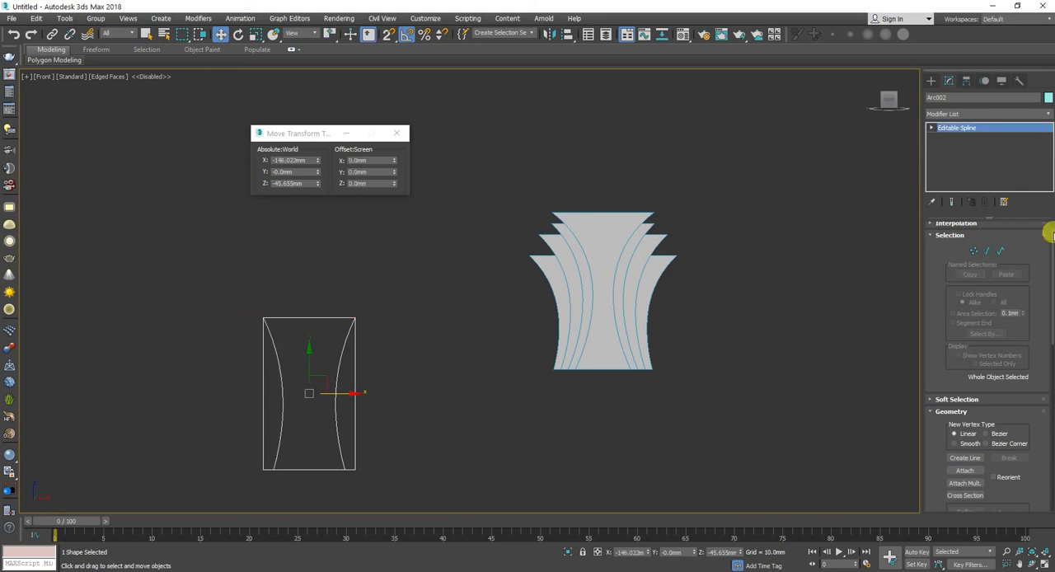
Step: Select all splines of the attached shape and trim away the rectangle's sides and bottom corner pieces outside the two arcs
click(994, 251)
key(ctrl+a)
scroll(1039, 398, down, 3)
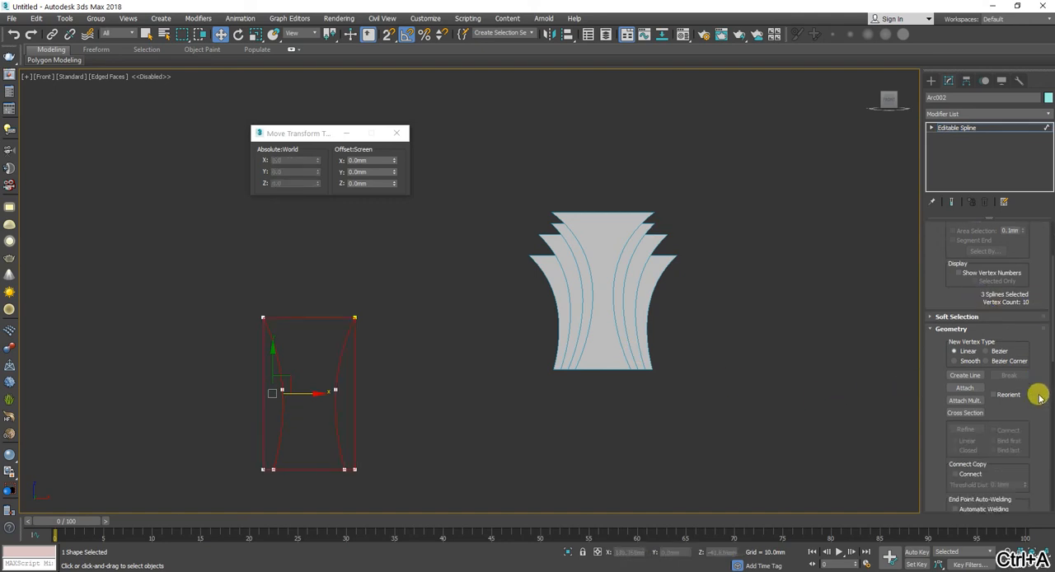
scroll(1039, 402, down, 10)
click(966, 405)
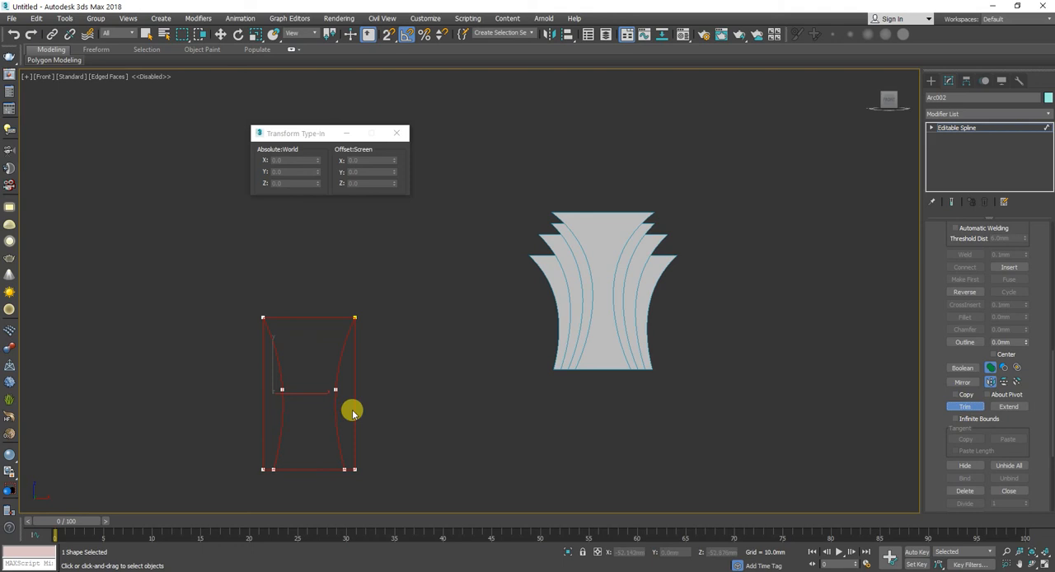
click(264, 443)
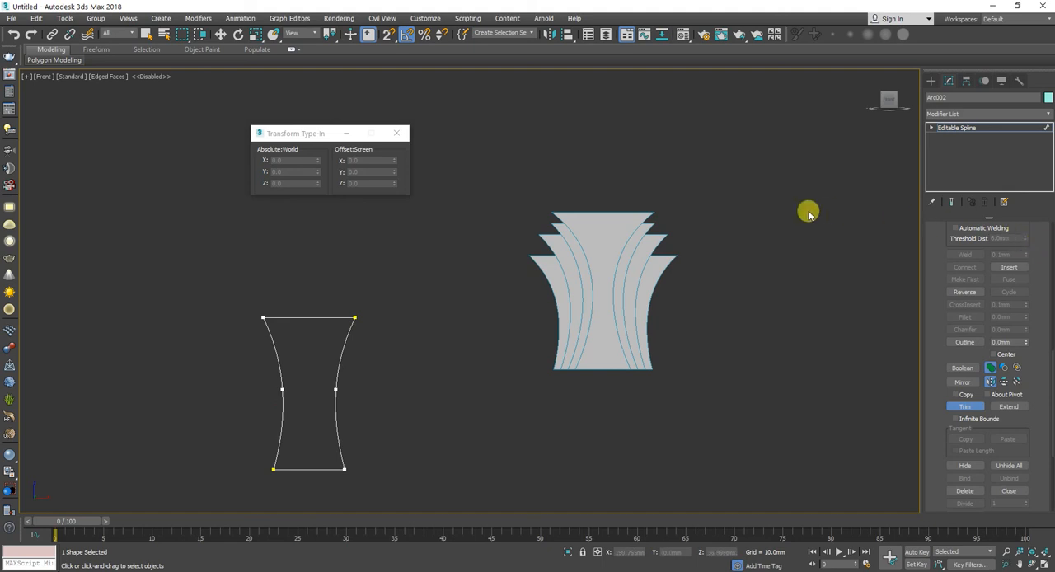
key(w)
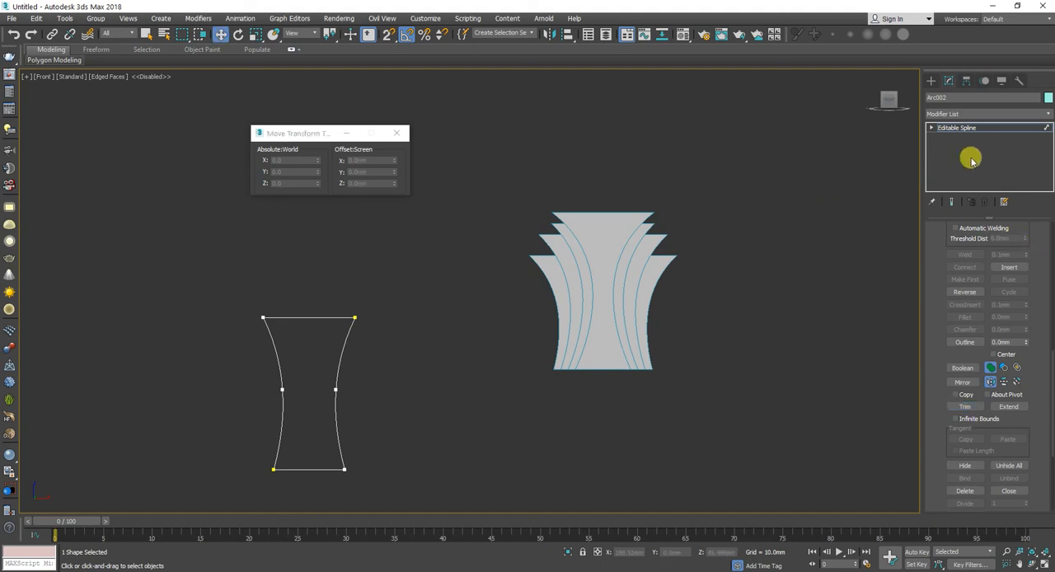
click(314, 313)
click(333, 372)
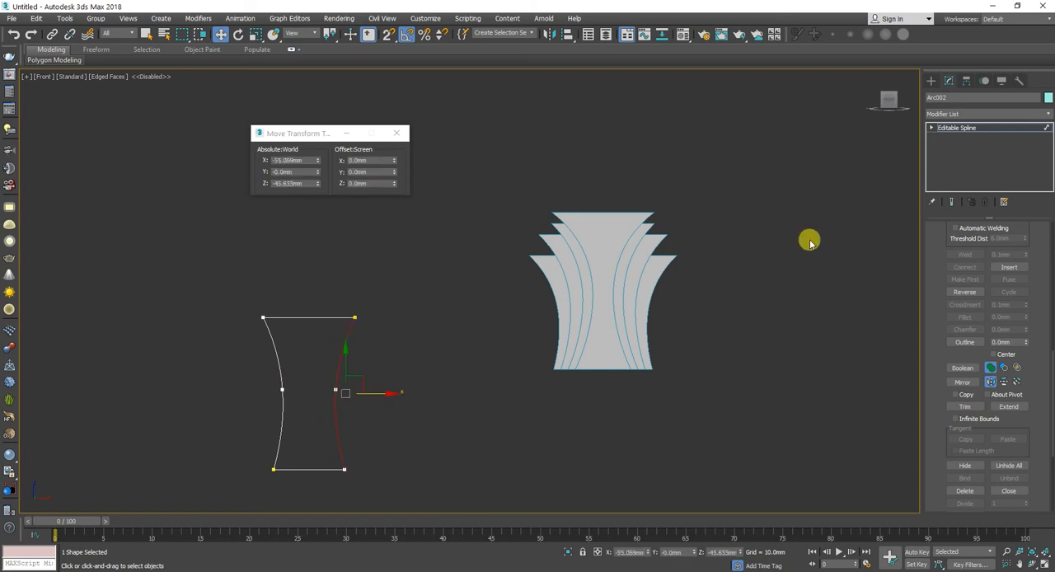
Step: Apply an Extrude modifier to the trimmed profile with an amount of 20 mm
click(1018, 127)
click(1019, 116)
text(ex)
click(1012, 125)
alt+middle_drag(420, 504, 419, 455)
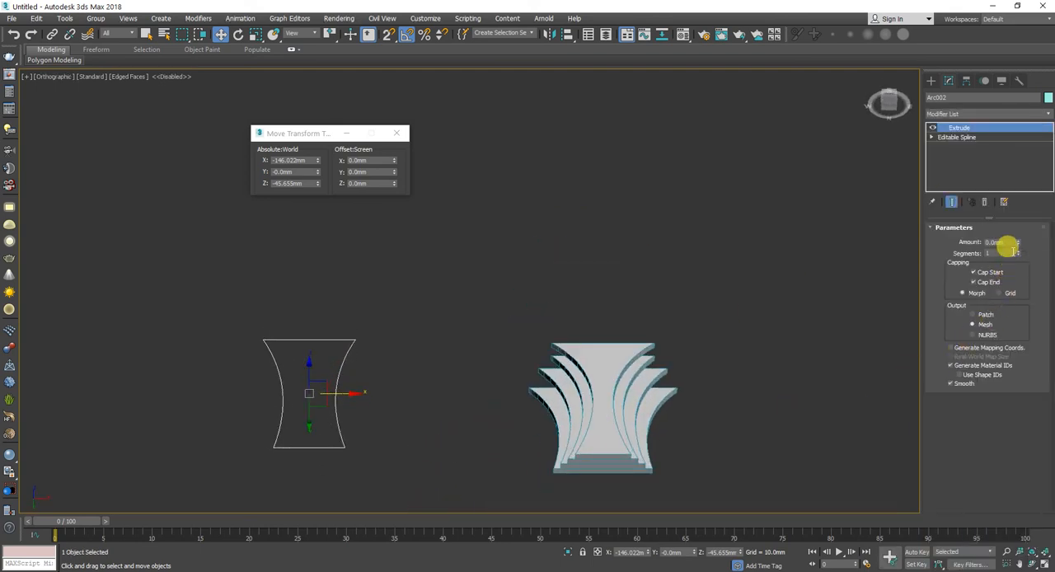
drag(1019, 243, 1012, 211)
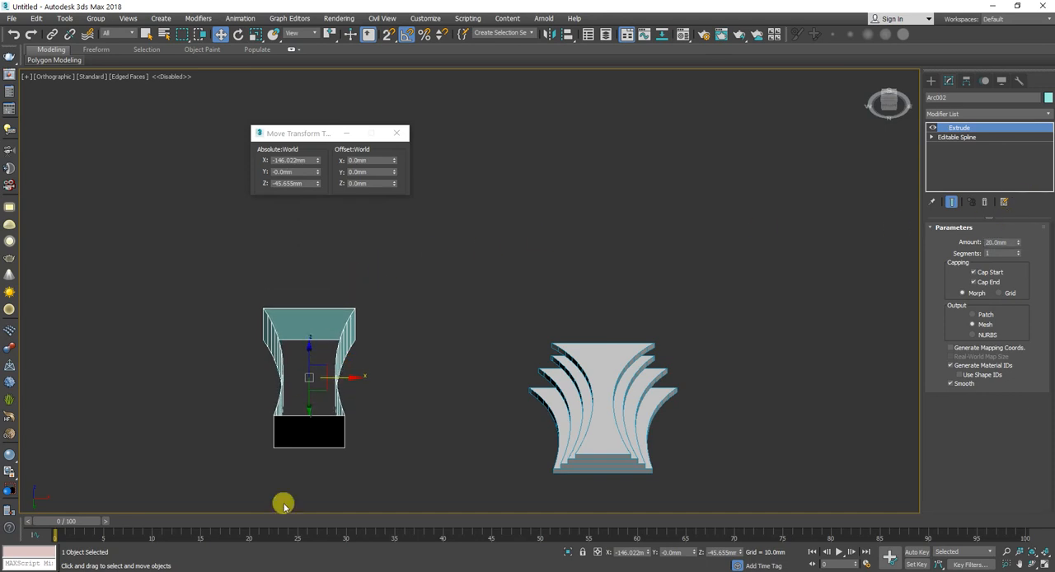
alt+middle_drag(307, 375, 316, 417)
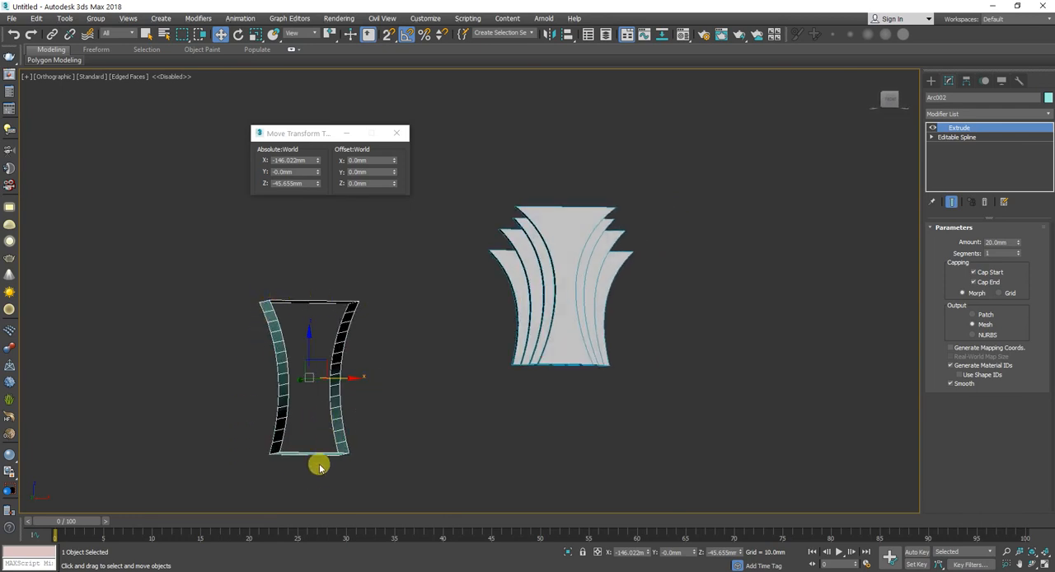
Step: Switch to the Teams chat, enlarge the screenshot of the blue layered model for reference, and return to 3ds Max
key(alt+Tab)
click(432, 208)
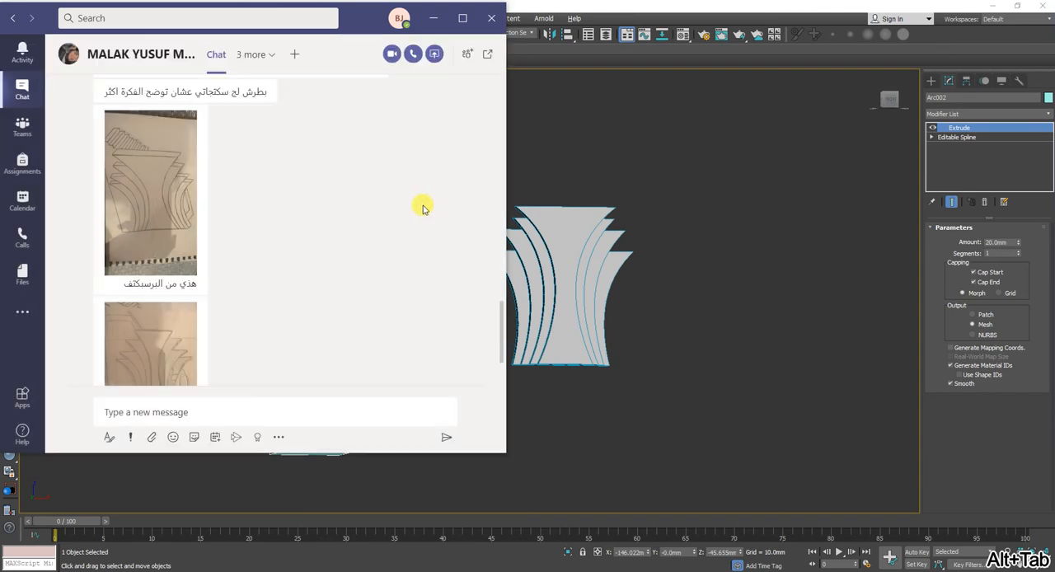
scroll(327, 214, up, 3)
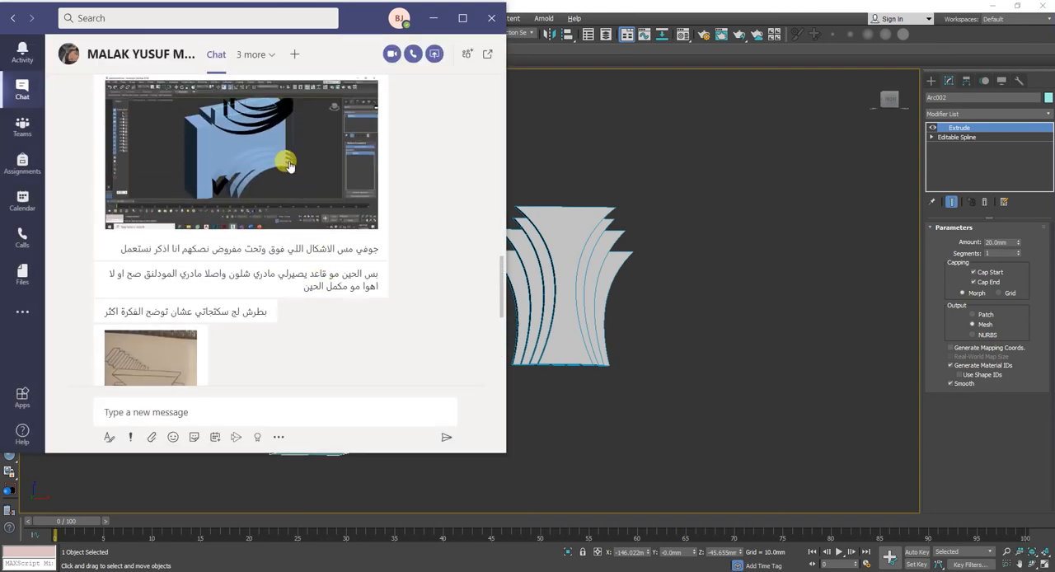
click(247, 165)
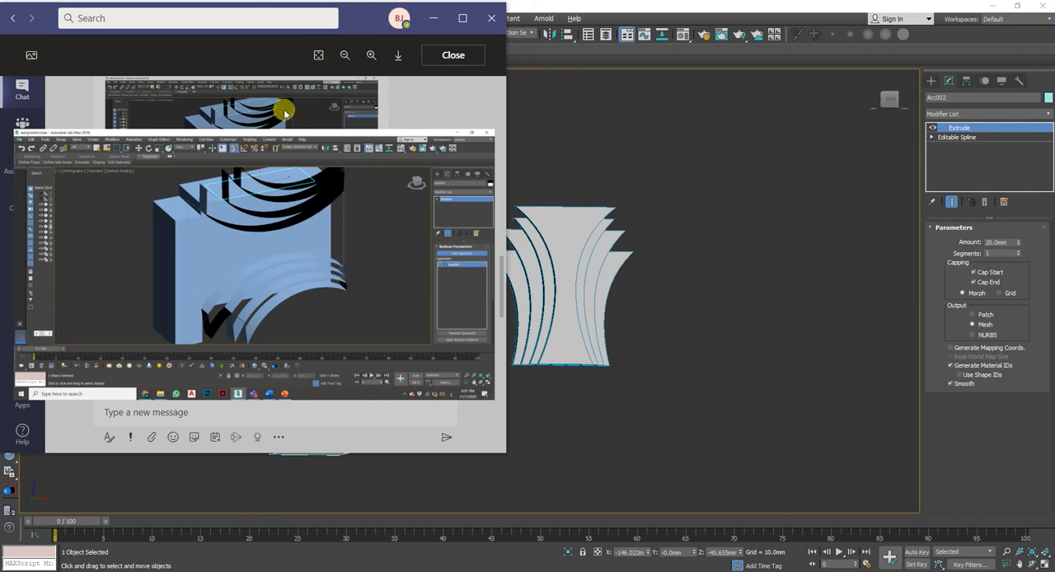
click(628, 152)
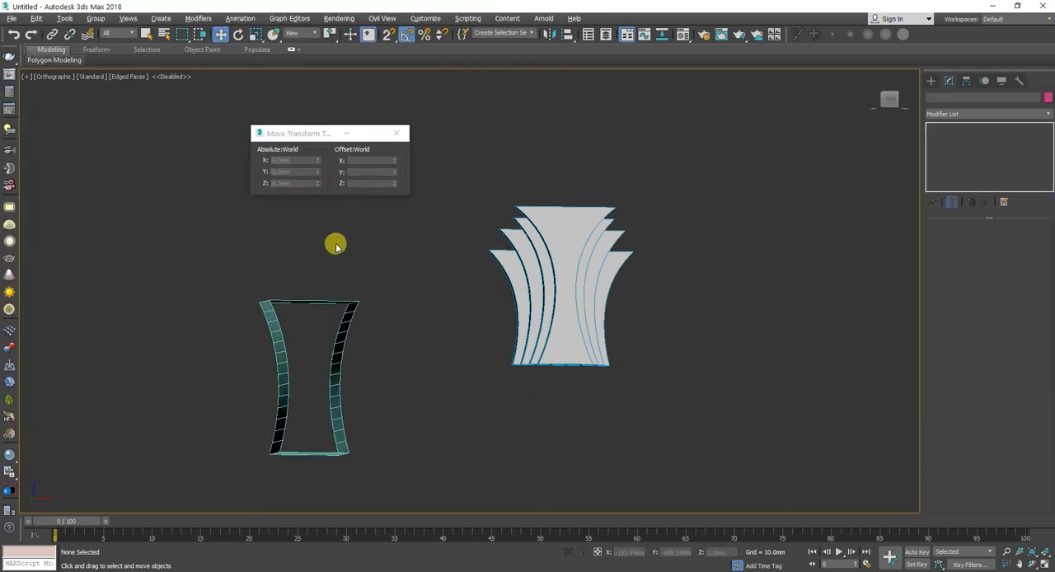
Step: Try closing the extruded profile with a Cap Holes modifier, and remove that modifier from the stack
click(332, 298)
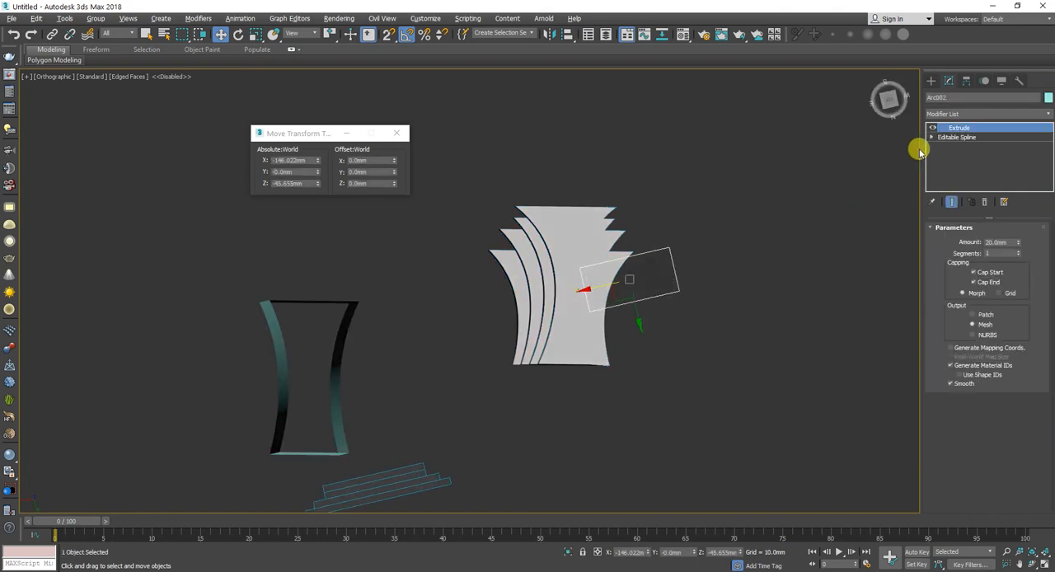
click(947, 114)
scroll(949, 136, down, 5)
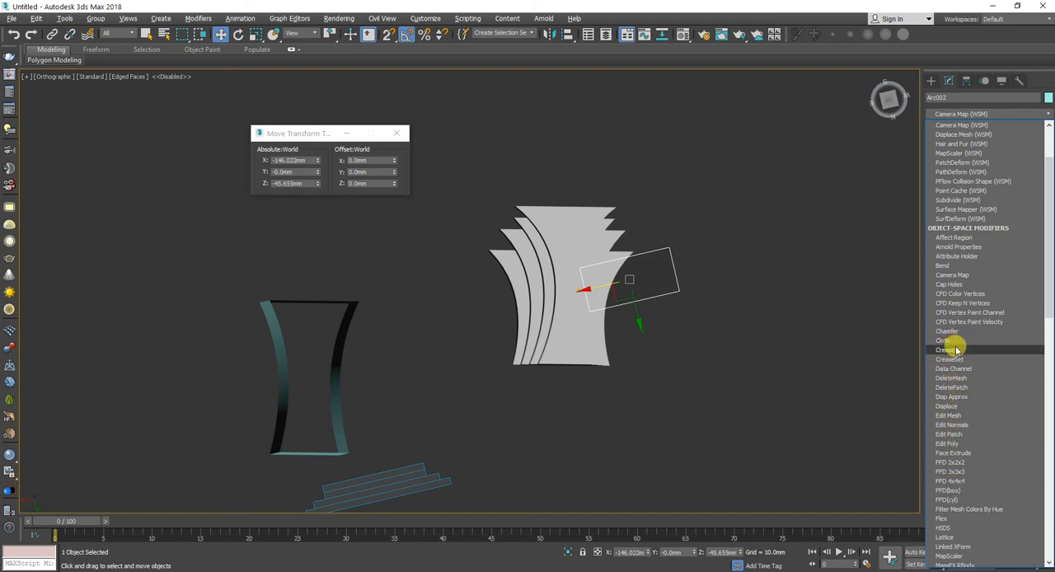
click(948, 284)
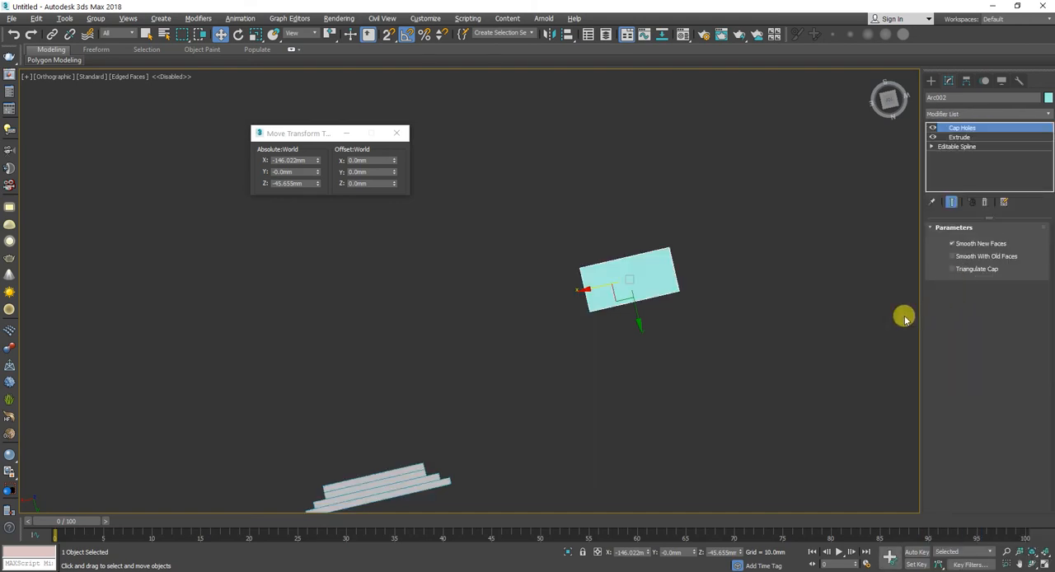
alt+middle_drag(541, 363, 544, 289)
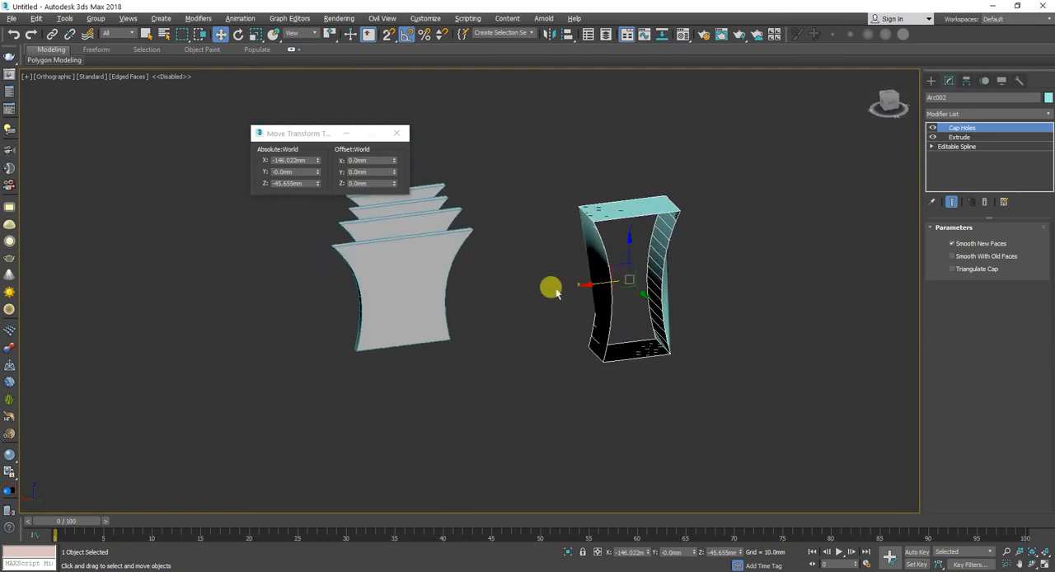
click(983, 202)
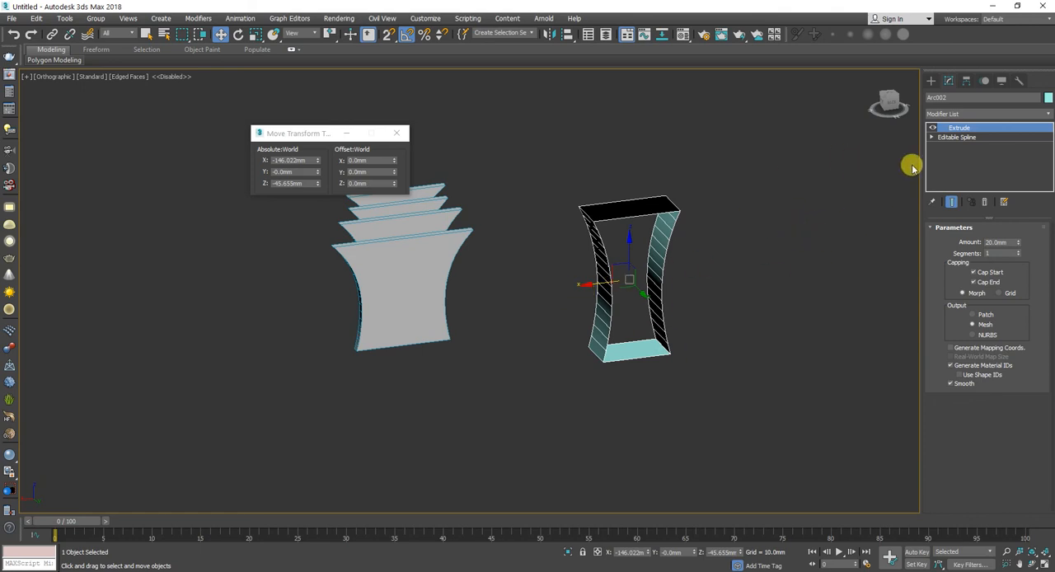
Step: Go to vertex level of the Editable Spline below the Extrude and select both vertices at one upper corner
click(965, 137)
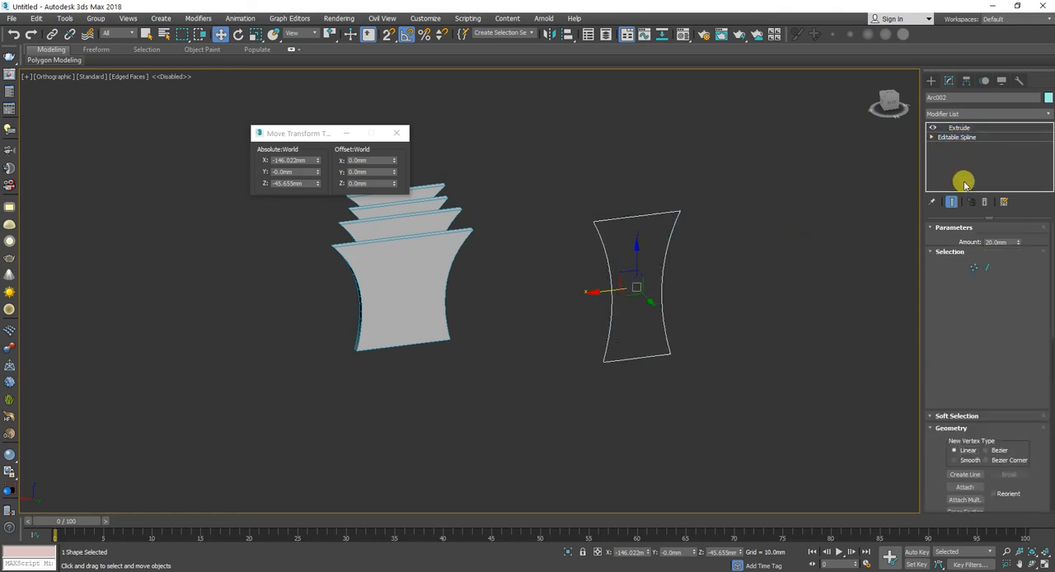
click(978, 268)
drag(706, 168, 671, 220)
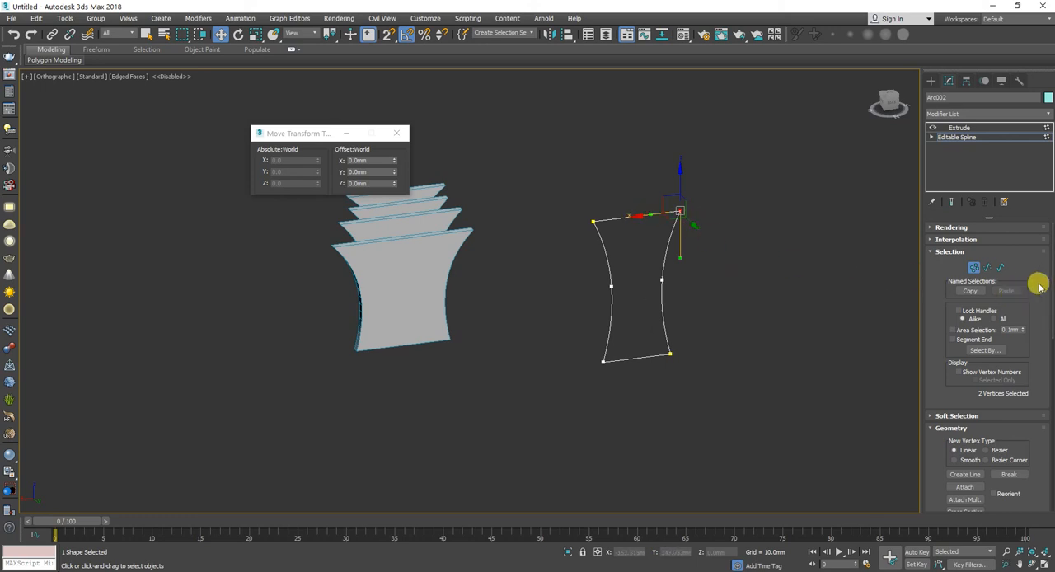
Step: Try moving a single vertex of the upper corner upwards along Z, and undo the move
click(748, 167)
click(683, 212)
drag(680, 187, 678, 152)
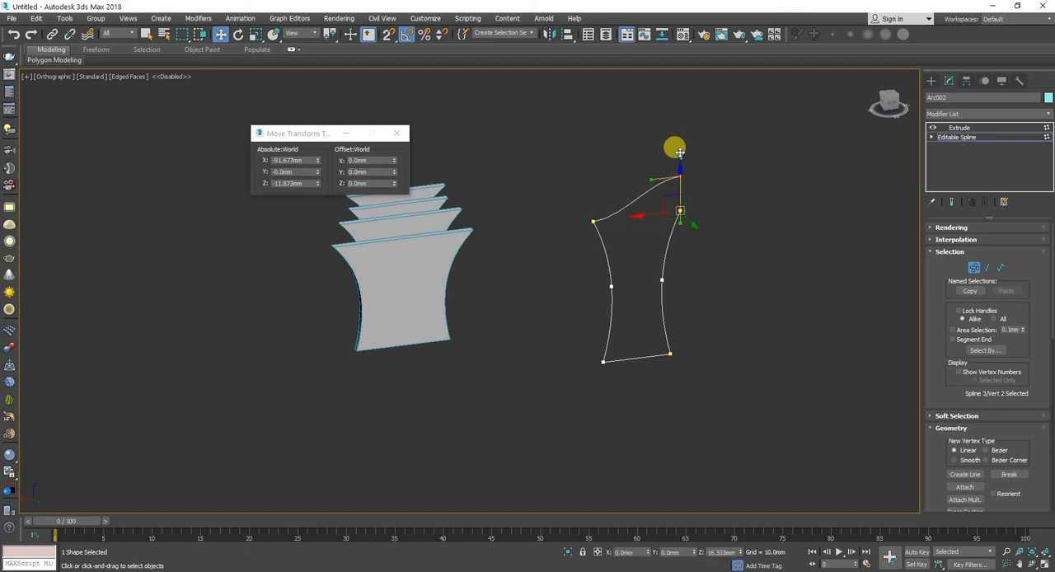
key(ctrl+z)
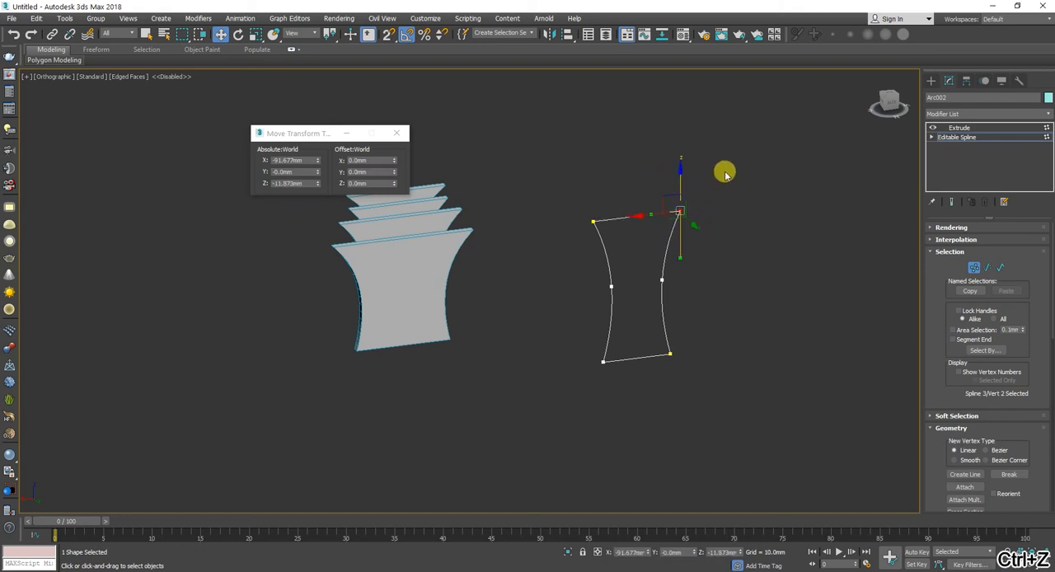
Step: Fuse and weld the overlapping vertices at each of the profile's two upper corners with a 0.1 mm weld threshold
drag(651, 230, 651, 226)
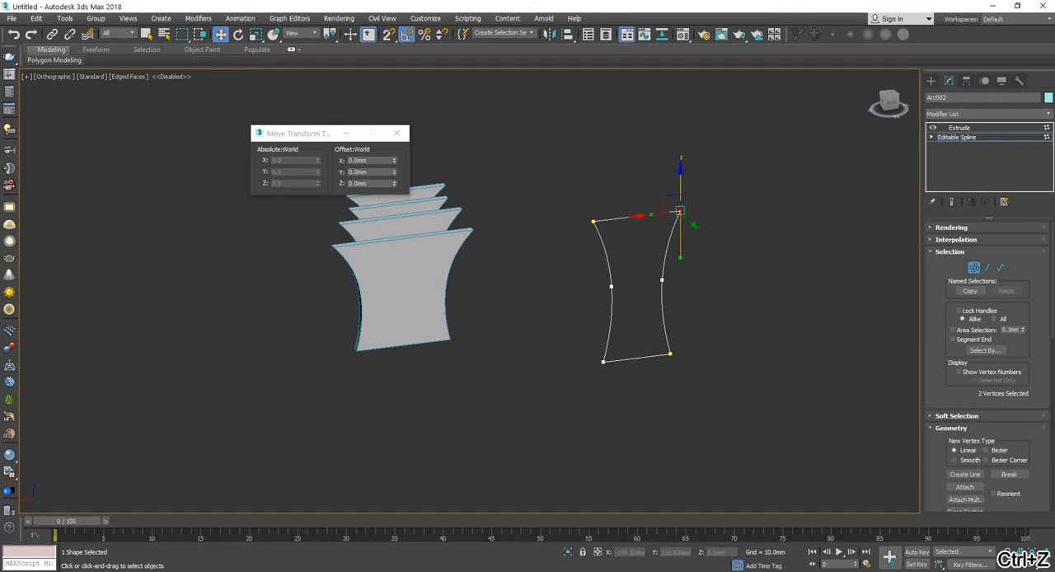
scroll(1046, 371, down, 10)
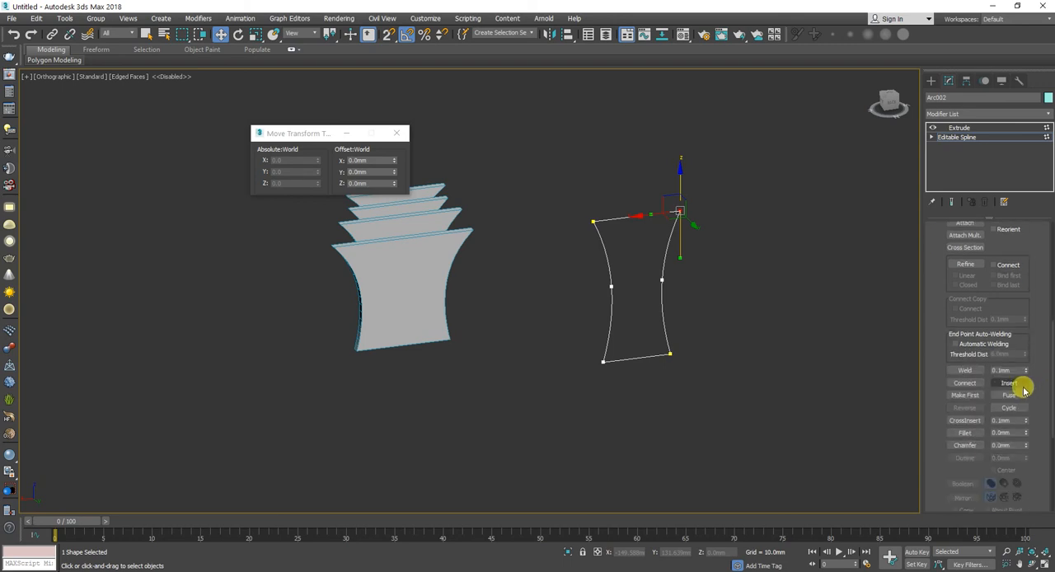
click(1010, 396)
click(964, 370)
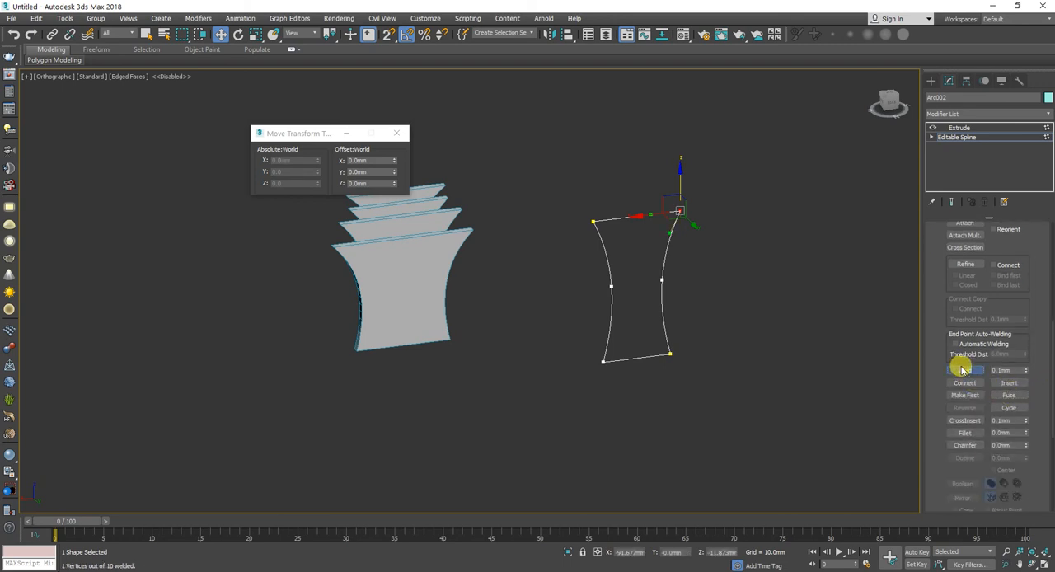
drag(601, 200, 553, 254)
click(1008, 393)
click(965, 370)
Step: Fuse and weld the overlapping vertices at each of the profile's two lower corners with the 0.1 mm threshold
drag(619, 349, 579, 370)
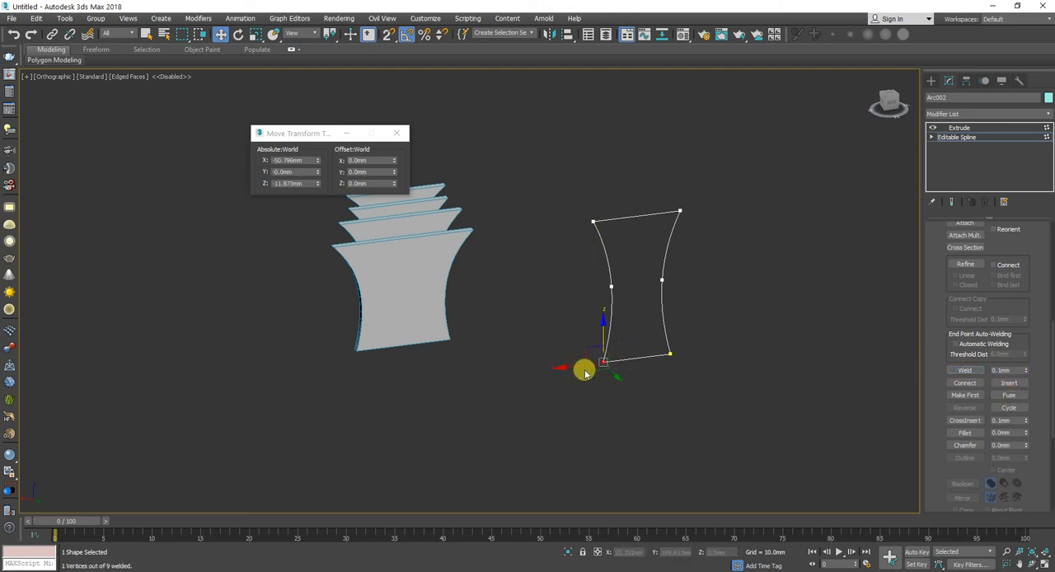
click(1006, 397)
click(975, 370)
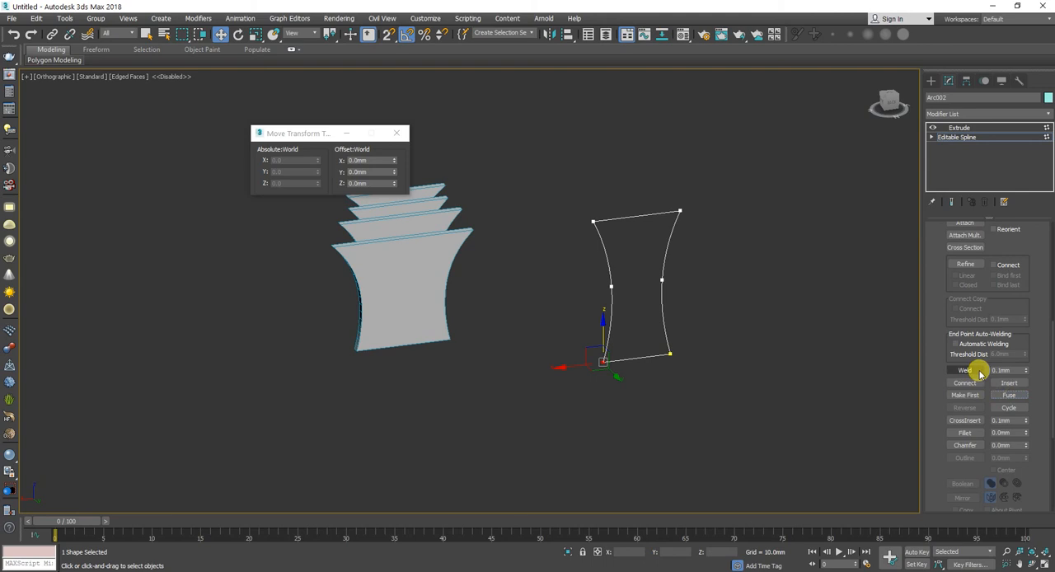
drag(715, 319, 659, 367)
click(1014, 397)
click(976, 370)
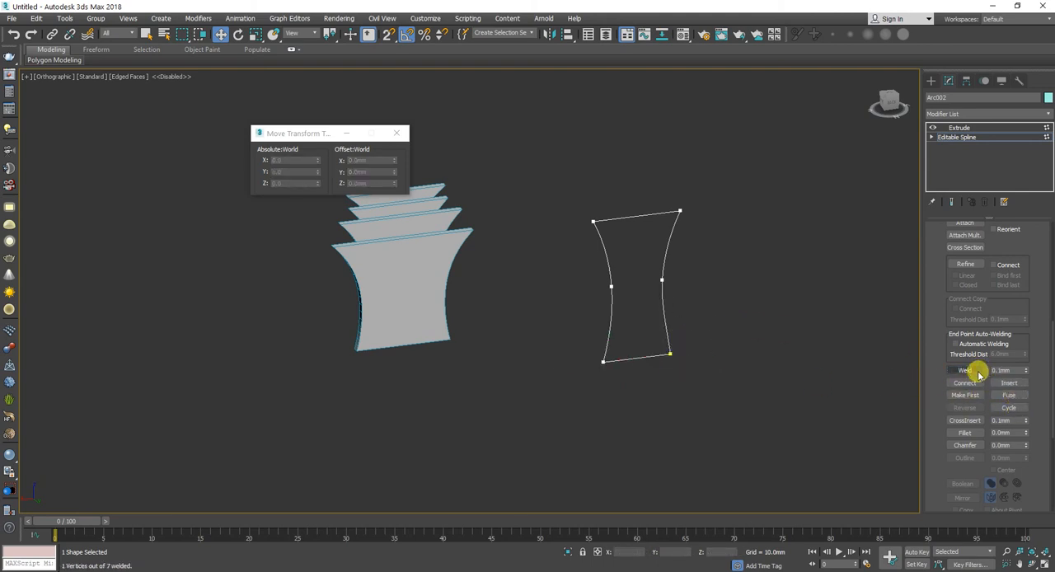
Step: Return to the Extrude modifier of the welded profile and set its extrusion amount to 5 mm
click(975, 136)
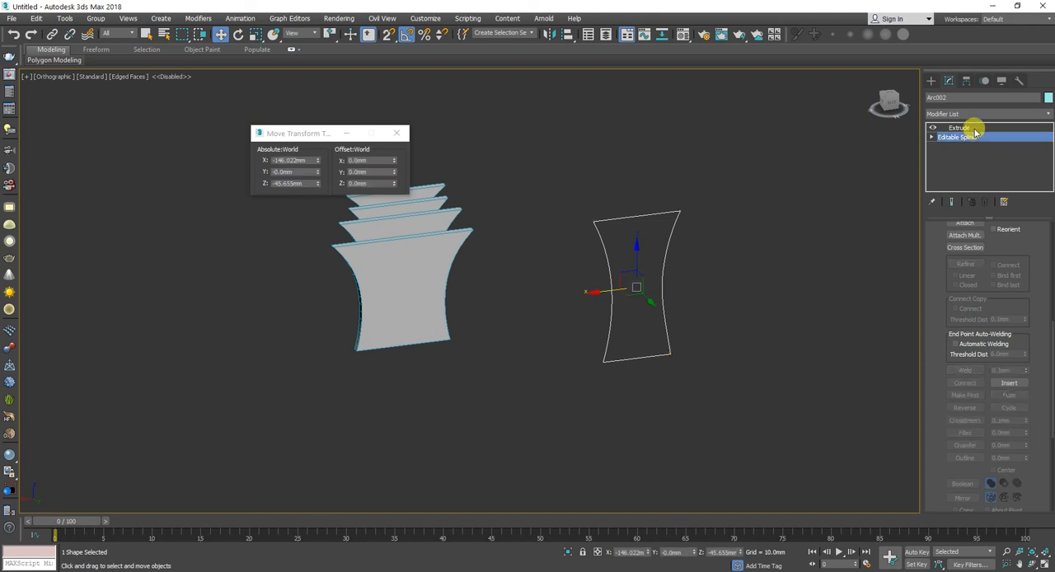
click(964, 128)
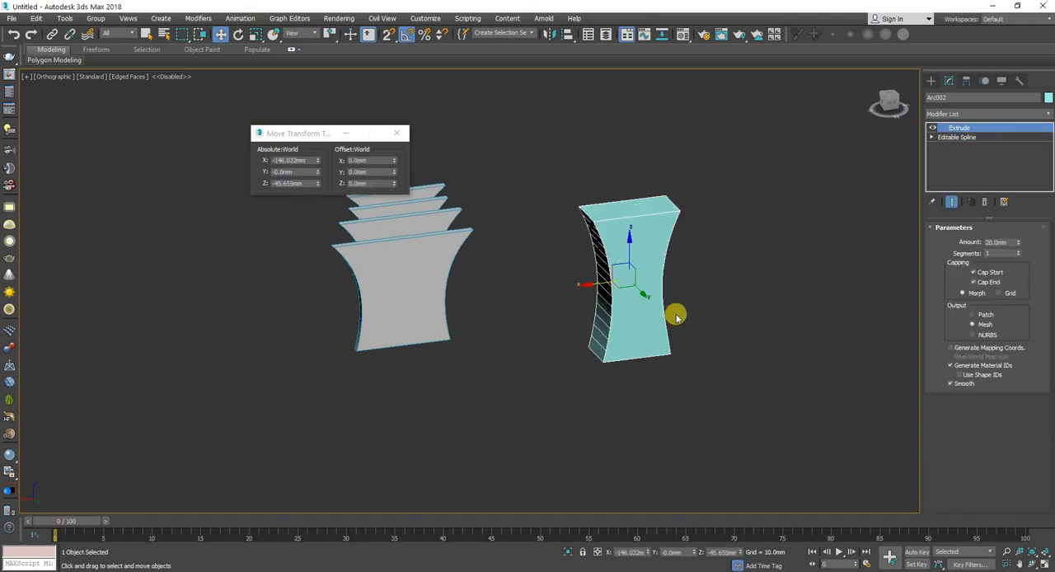
double_click(993, 241)
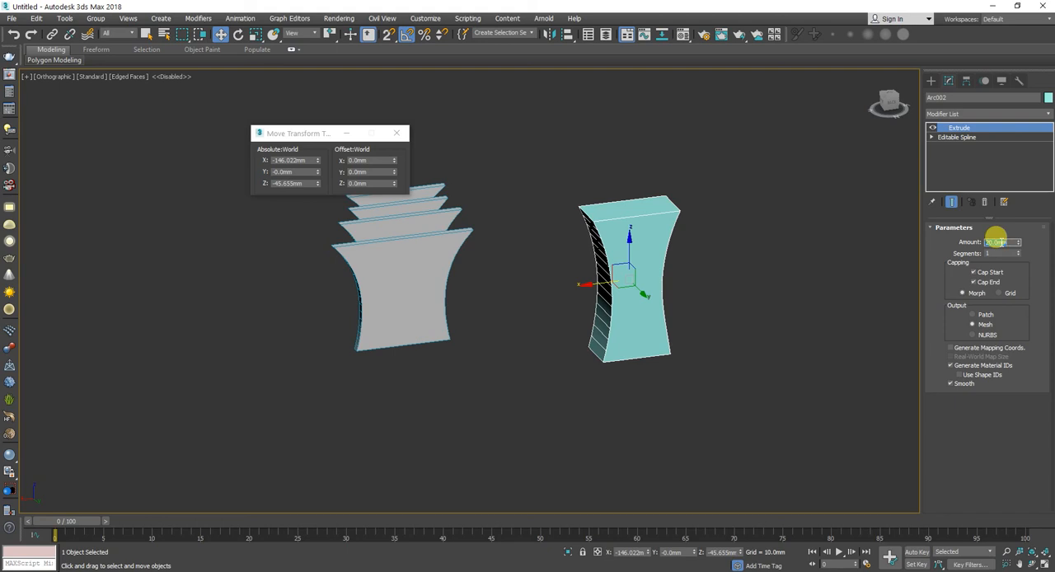
key(Return)
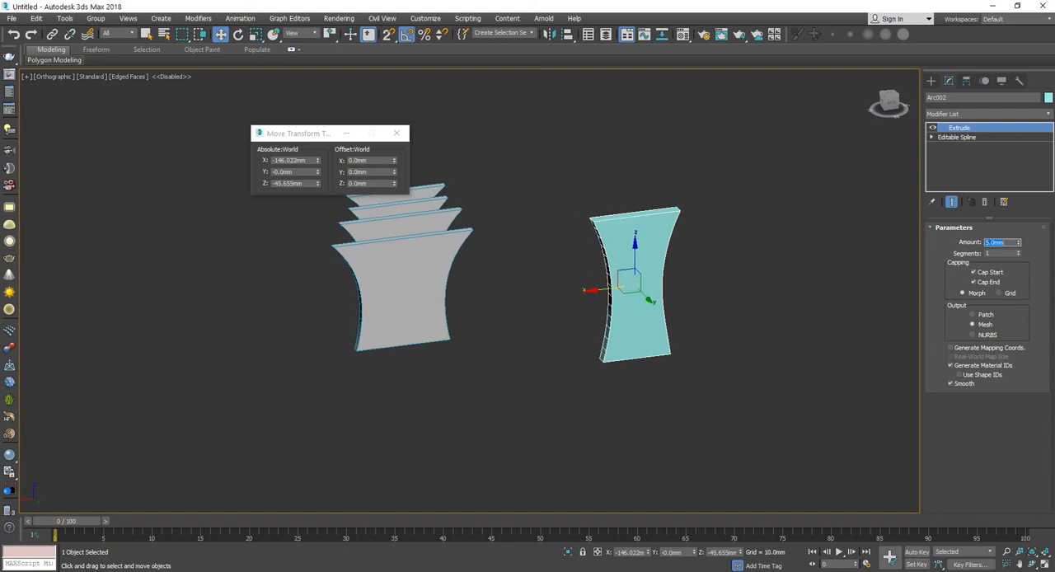
Step: Clone the extruded panel as a copy placed about 5 mm along Y, directly against the original
alt+middle_drag(662, 237, 598, 245)
mouse_move(600, 293)
shift+mouse_down()
mouse_move(613, 292)
mouse_move(604, 283)
shift+mouse_up()
click(481, 259)
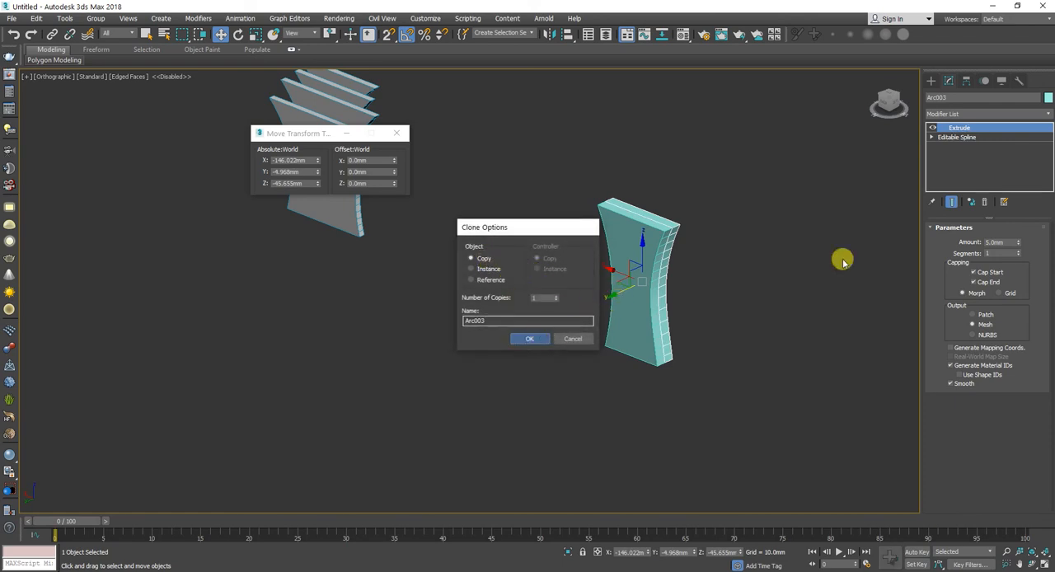
key(Return)
Step: Go to vertex level of the copy's Editable Spline, select its two upper corner vertices and lower them along Z
click(997, 138)
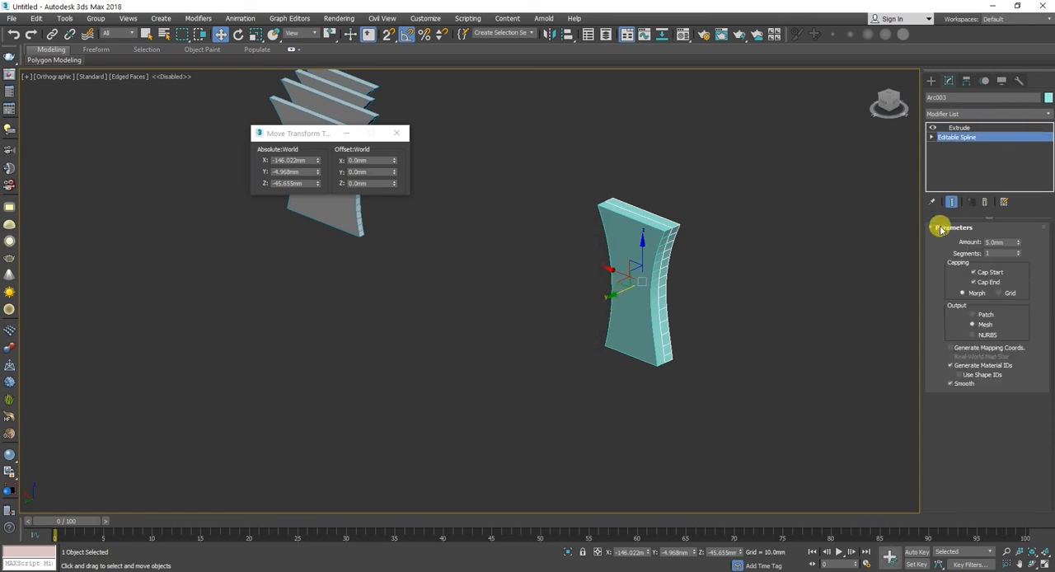
key(1)
drag(756, 137, 560, 244)
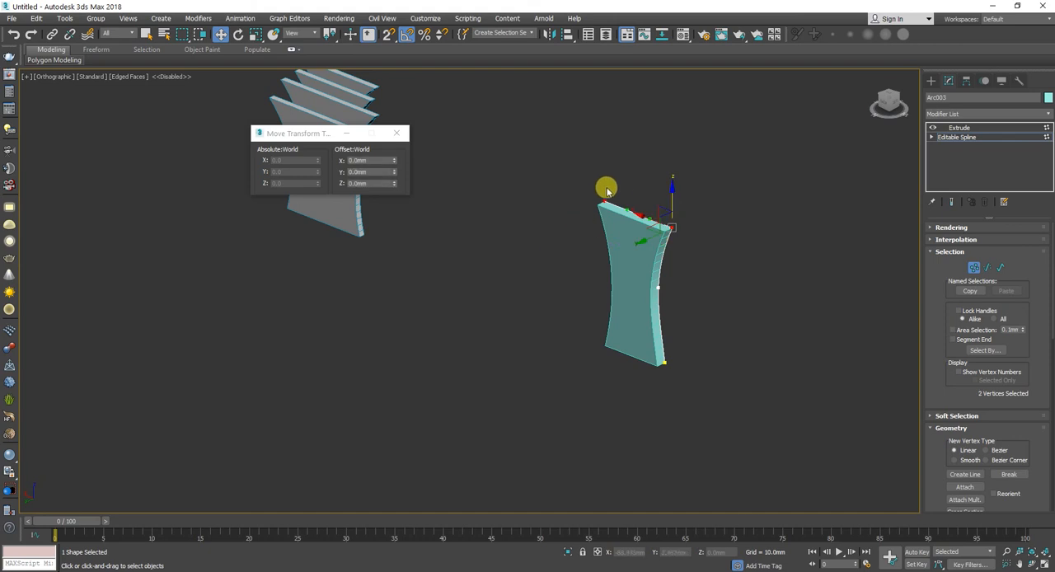
drag(672, 192, 669, 229)
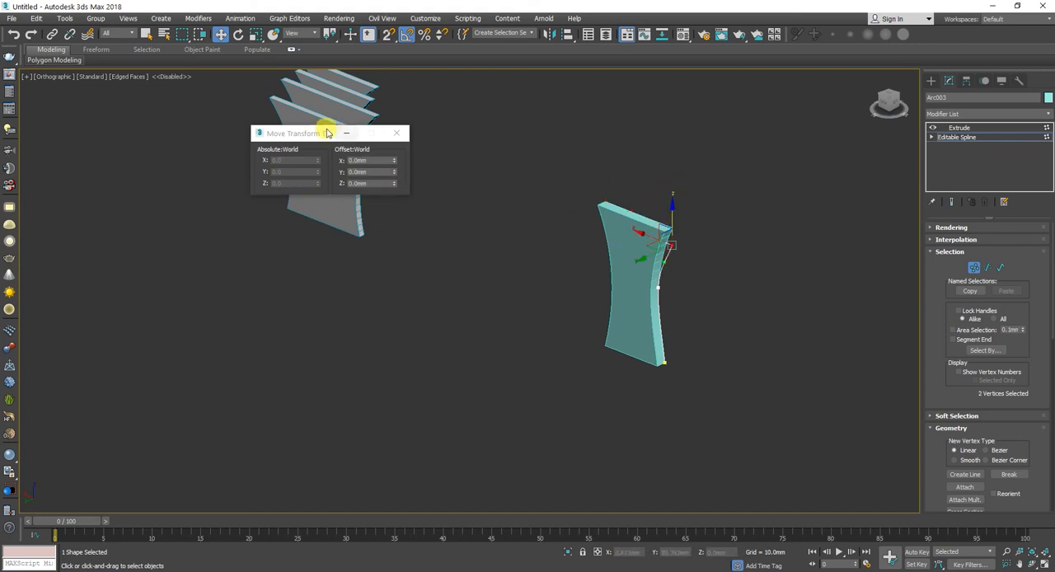
Step: Move one upper corner vertex outwards and that side's middle vertex along X to about -87.6 mm, finishing at the Extrude level
click(655, 230)
drag(643, 234, 643, 277)
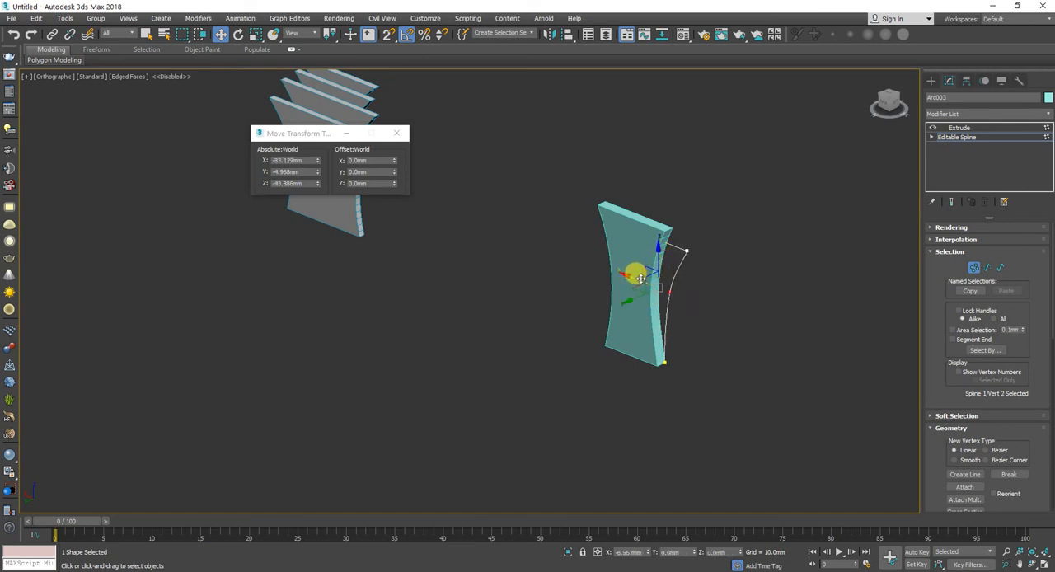
alt+middle_drag(608, 287, 638, 280)
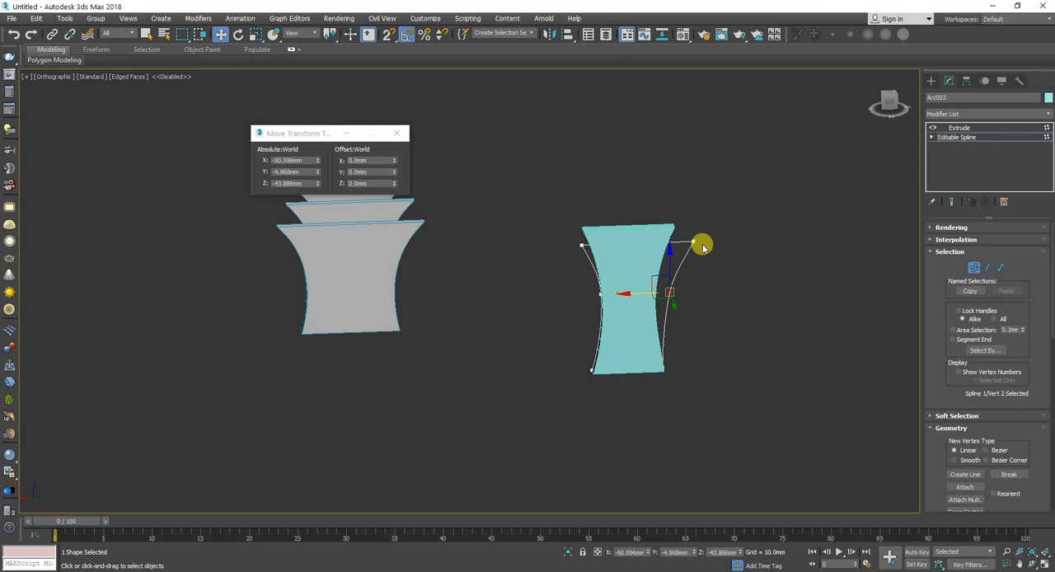
drag(621, 290, 614, 289)
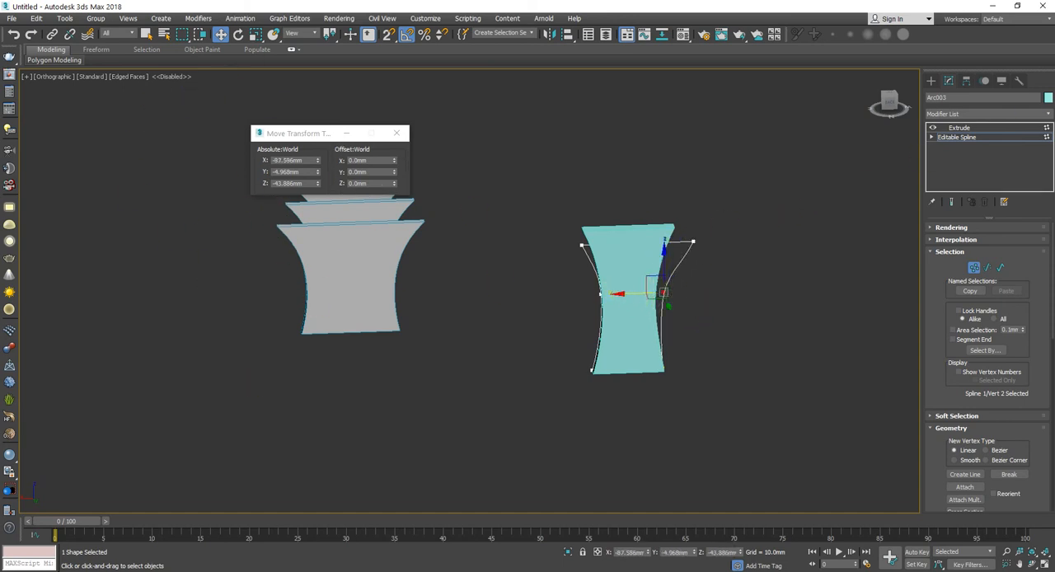
click(979, 137)
click(977, 128)
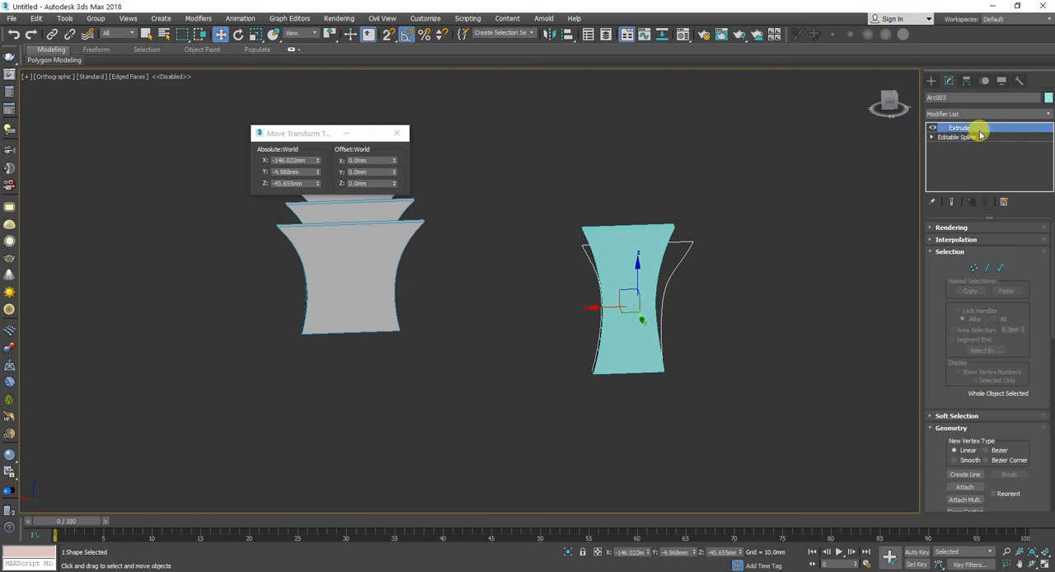
Step: Undo the last vertex moves on the copied panel's spline
key(ctrl+z)
key(ctrl+z)
key(ctrl+z)
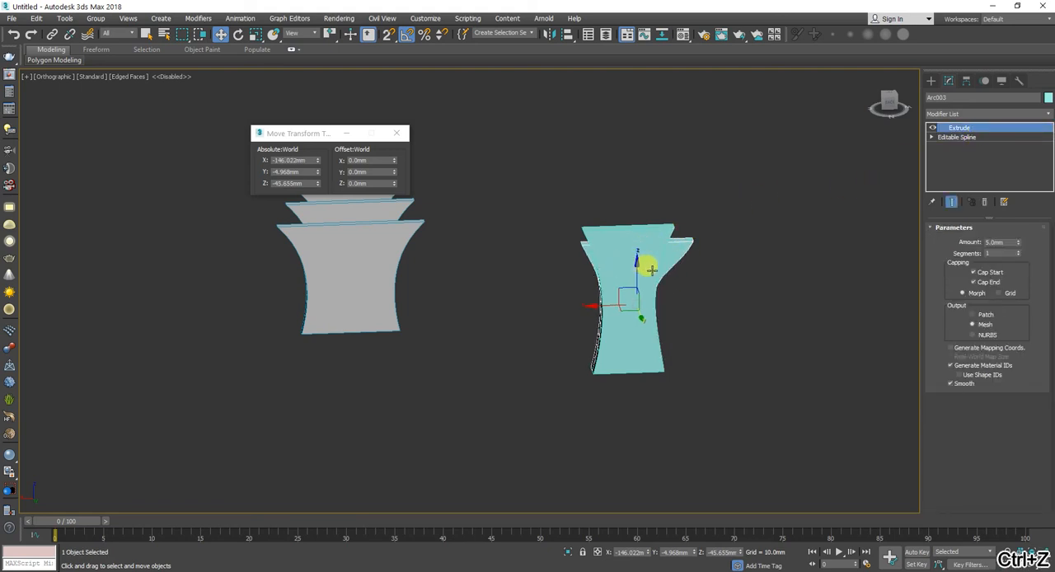